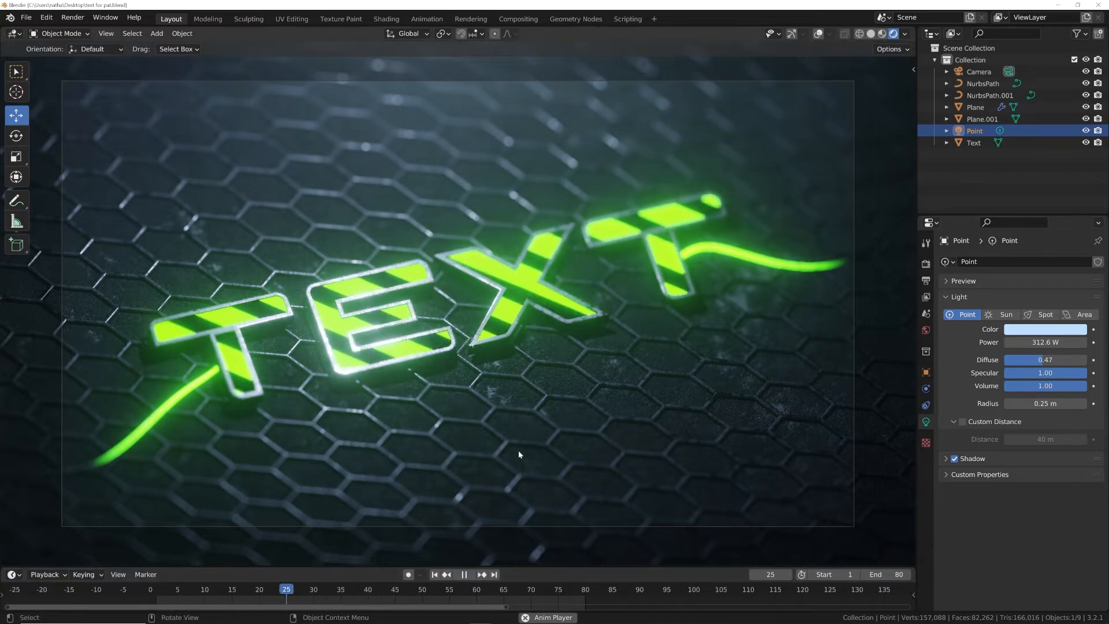
Step: Play back the striped glowing text animation in the viewport and stop it
key("space")
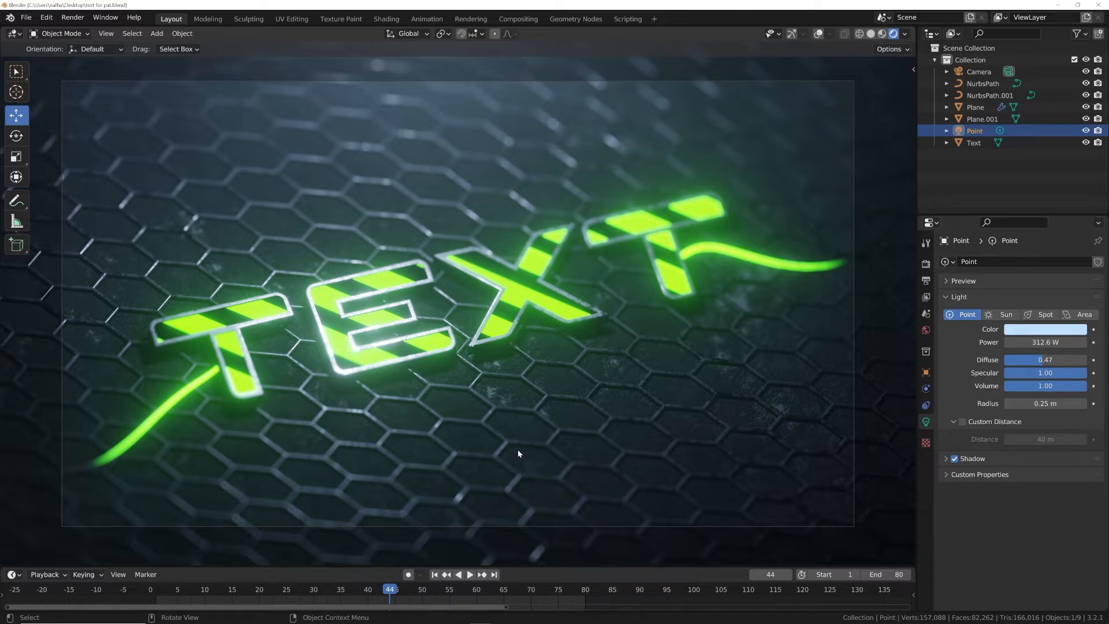
key("space")
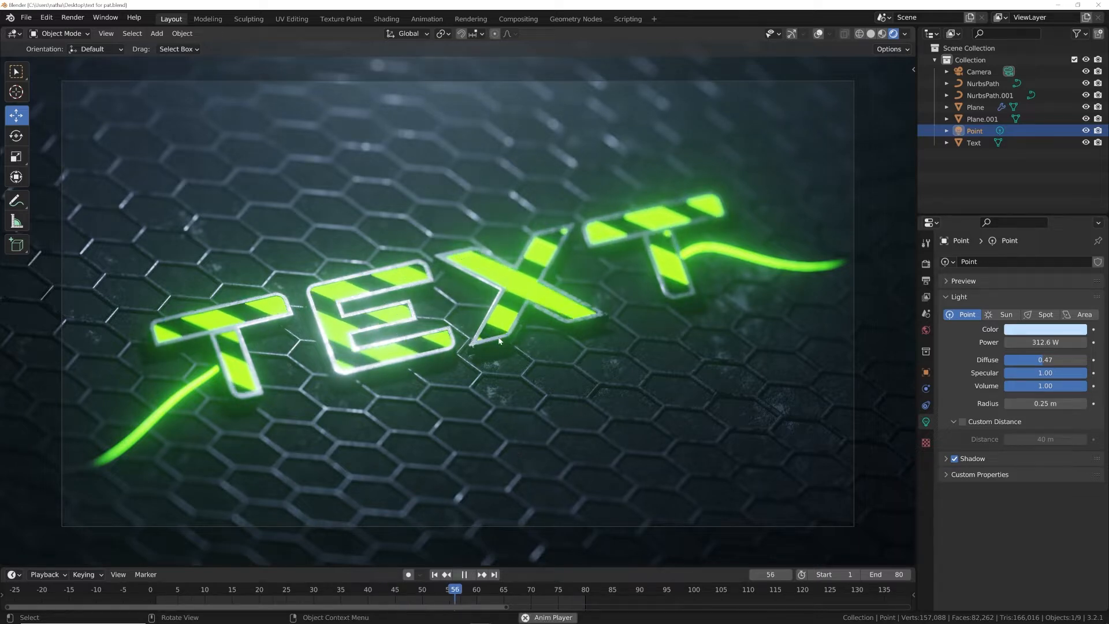
key("space")
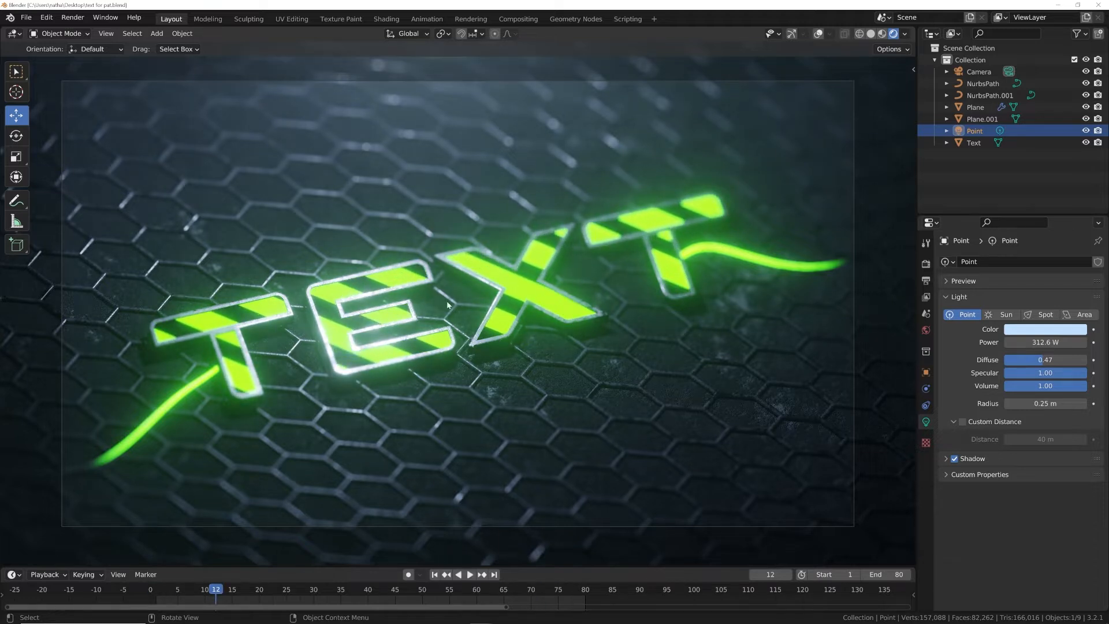
Step: Start a new General file and add a text object at the origin
left_click(26, 17)
mouse_move(35, 28)
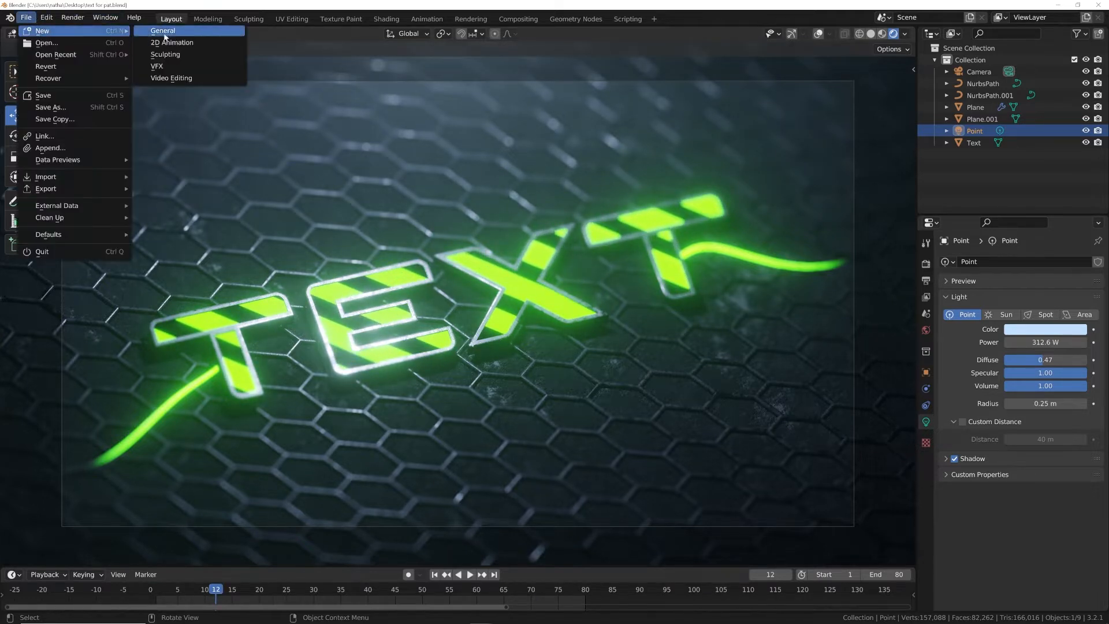
left_click(162, 33)
key("shift+a")
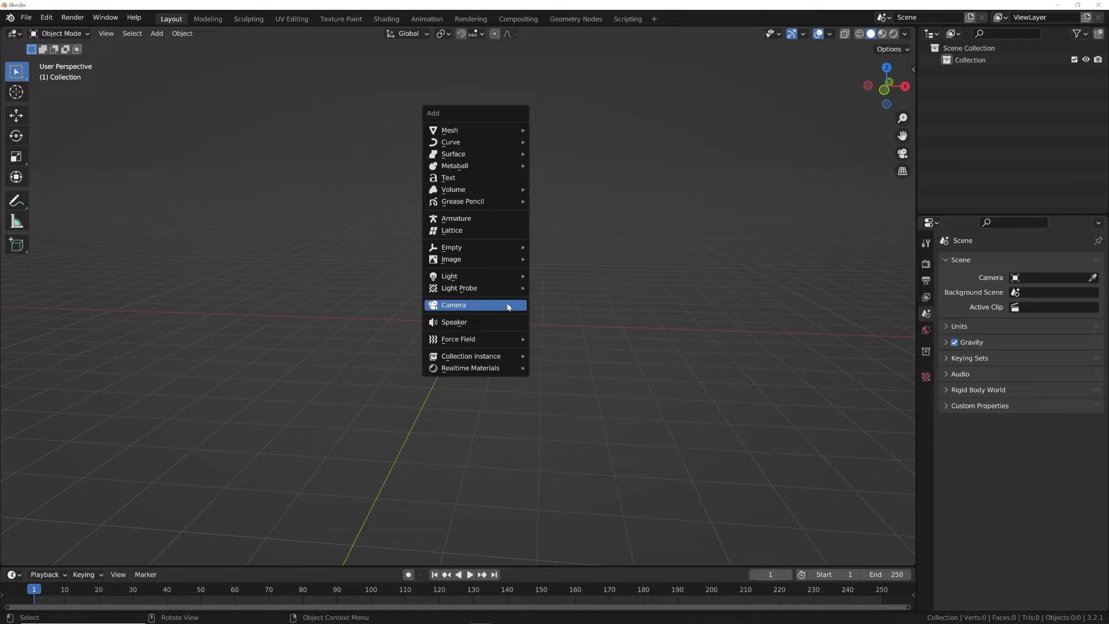
left_click(453, 177)
middle_click_drag(501, 283, 518, 356)
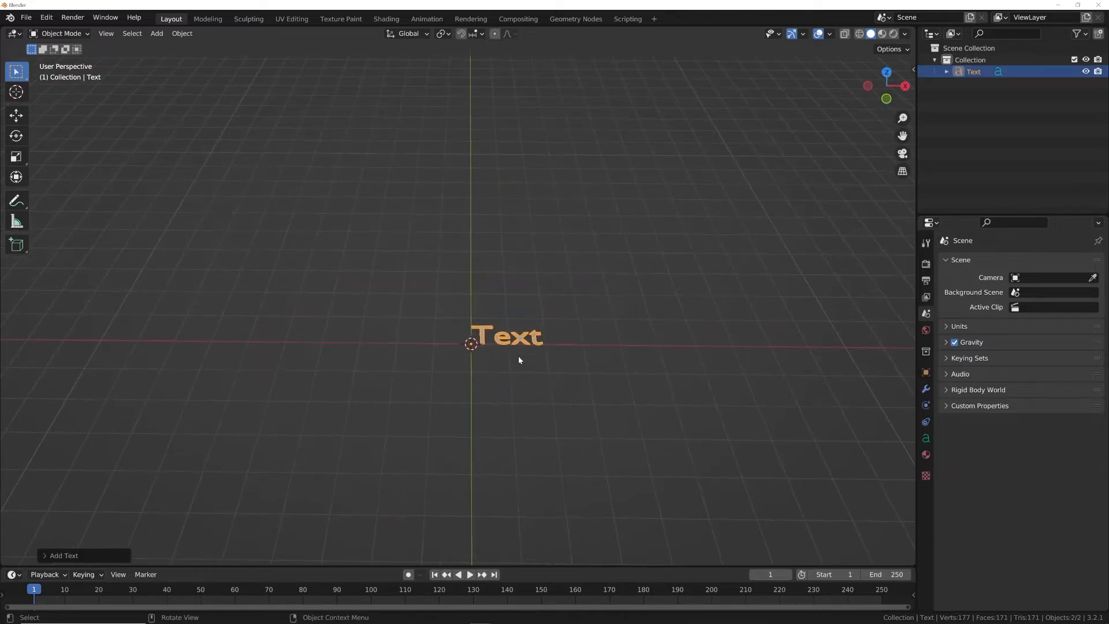
Step: Align the text paragraph to Center both vertically and horizontally
left_click(926, 438)
left_click(1046, 461)
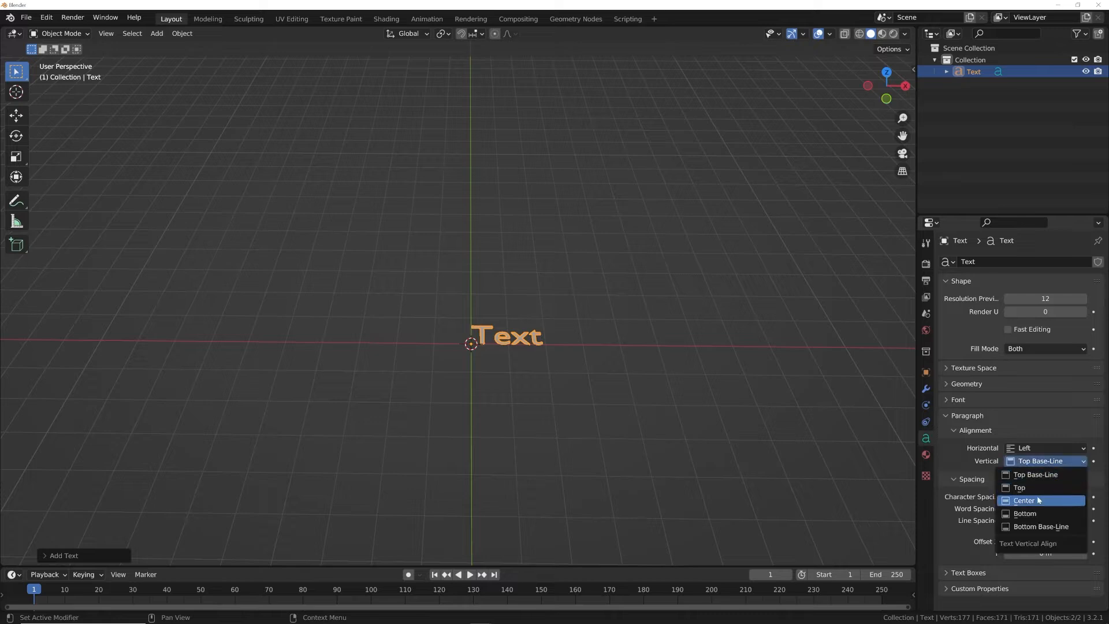
left_click(1034, 500)
left_click(1036, 449)
left_click(1026, 473)
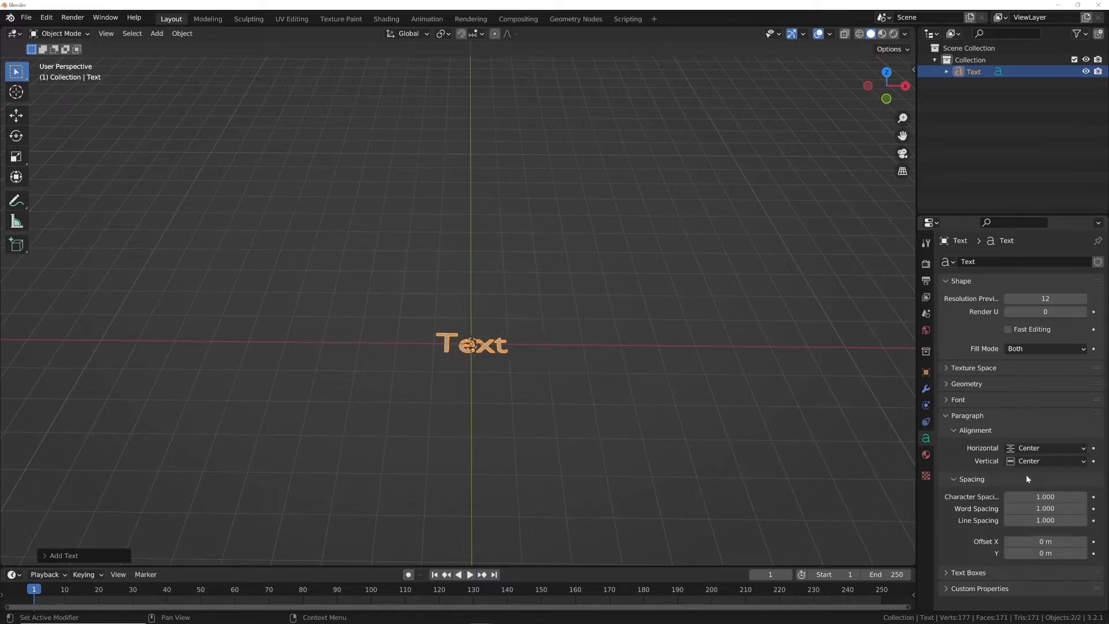
Step: Replace the text object's wording with "TEXT" in capitals
scroll(575, 417, "up", 5)
scroll(580, 404, "up", 3)
key("Tab")
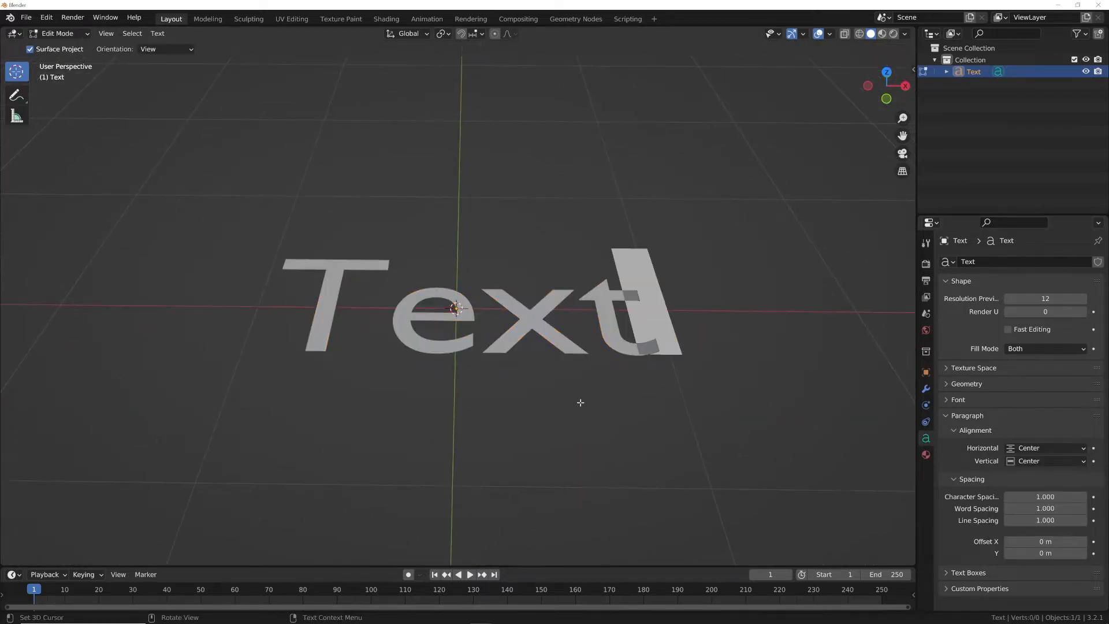
key("BackSpace")
key("BackSpace")
key("BackSpace")
key("BackSpace")
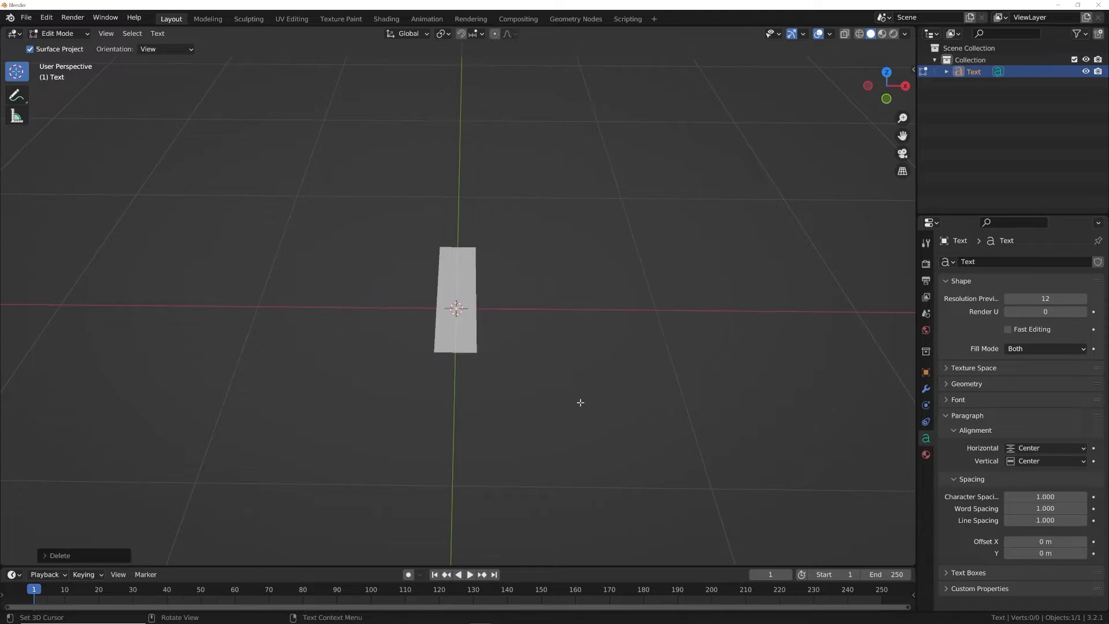
type("TEXT")
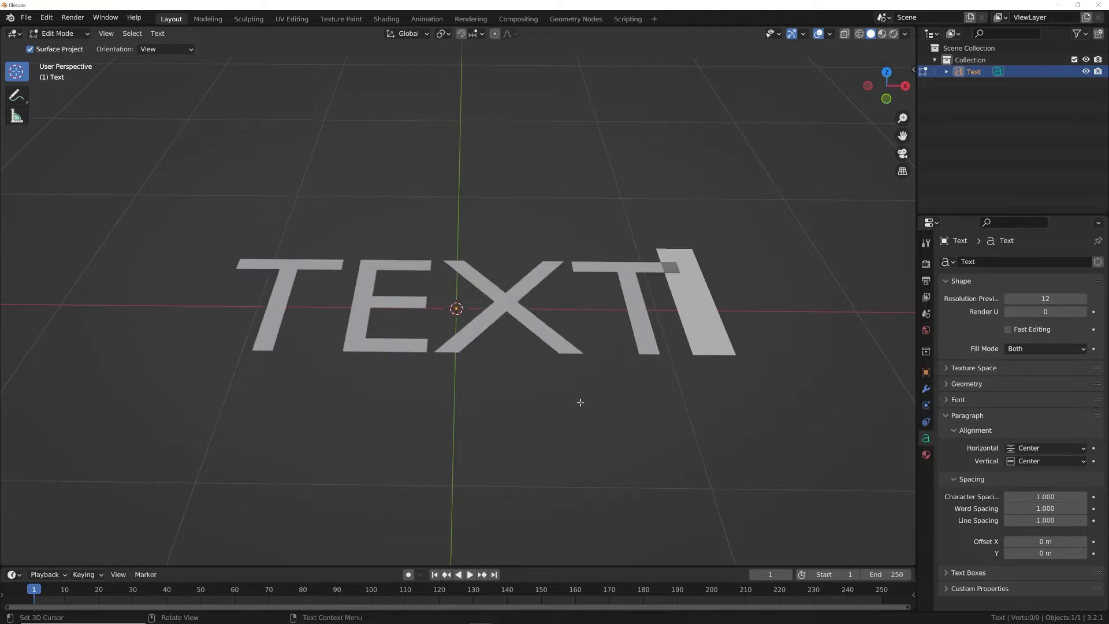
key("Tab")
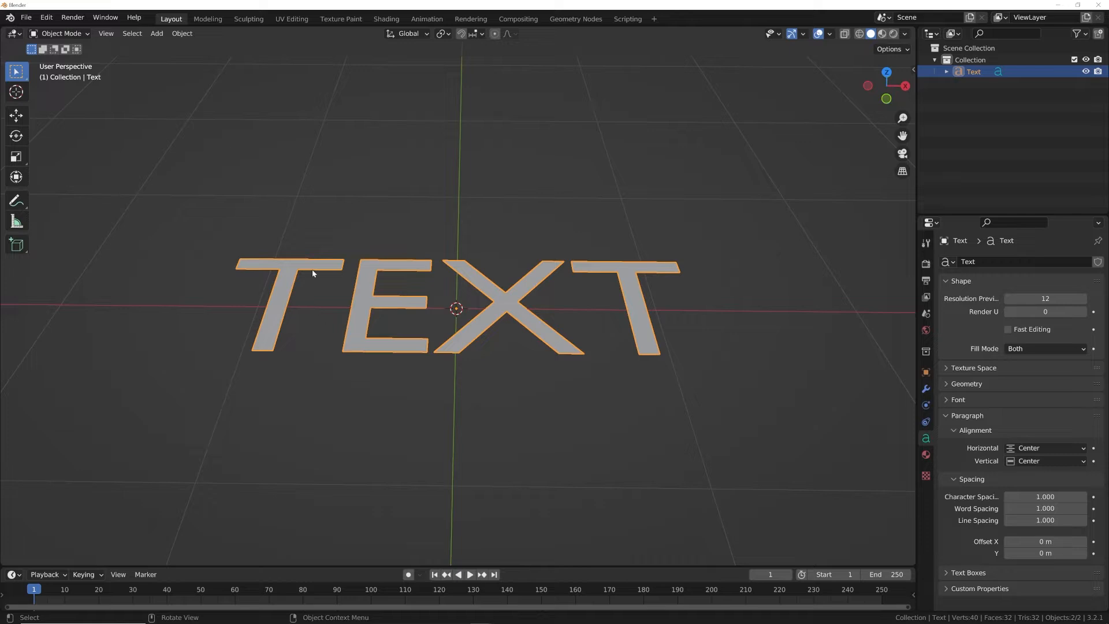
Step: Load AGRESSIVE Bold from the Windows Fonts folder as the text's regular font
middle_click_drag(312, 269, 476, 295)
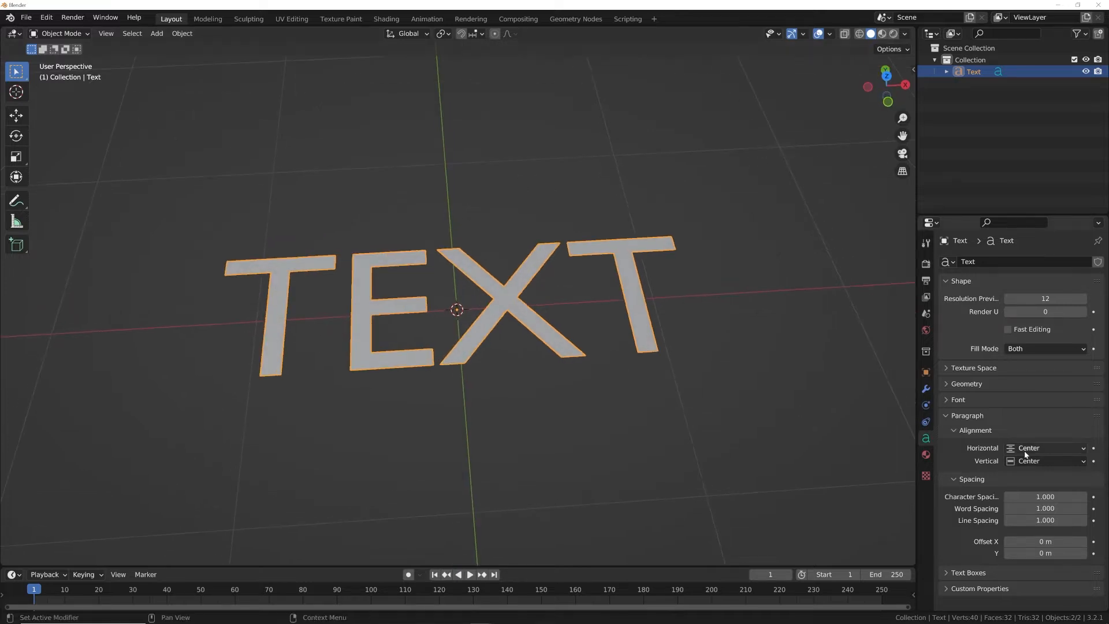
left_click(954, 400)
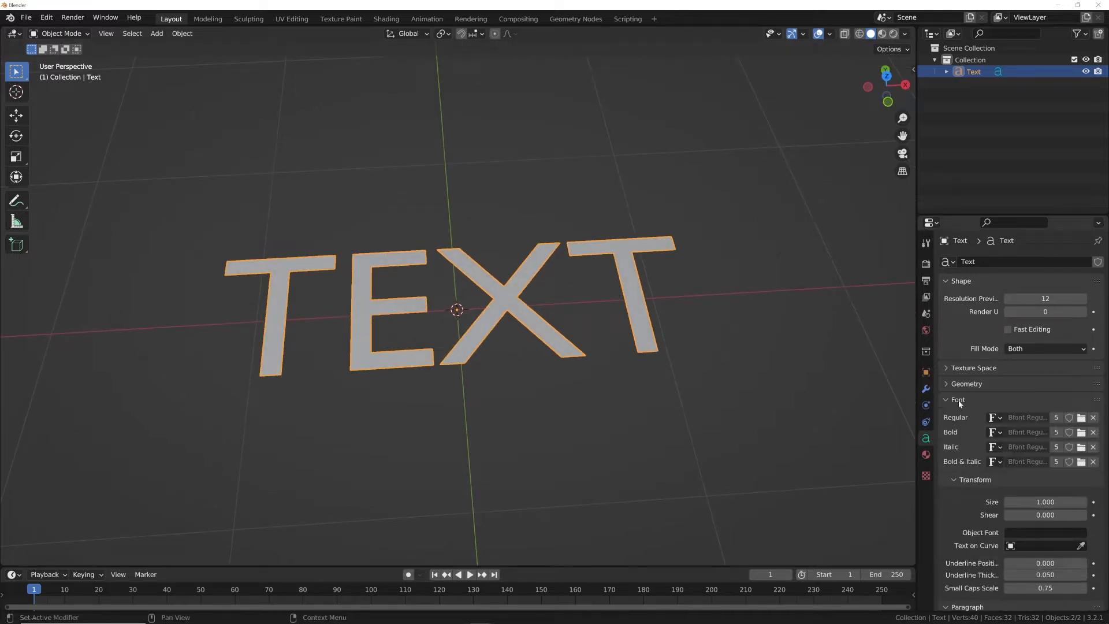
left_click(1081, 417)
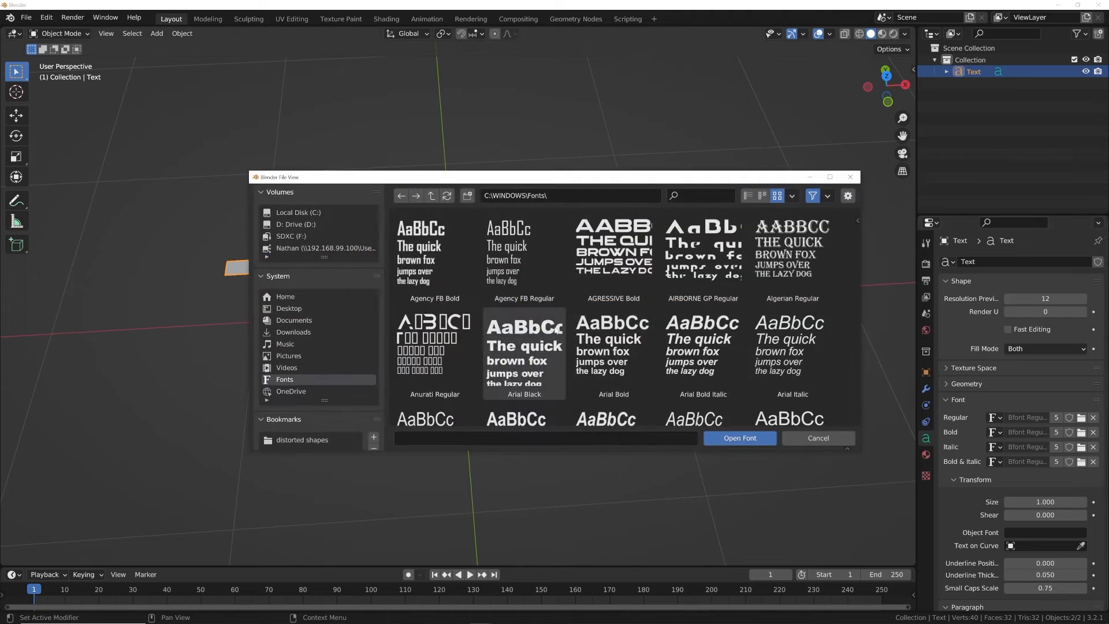
double_click(614, 257)
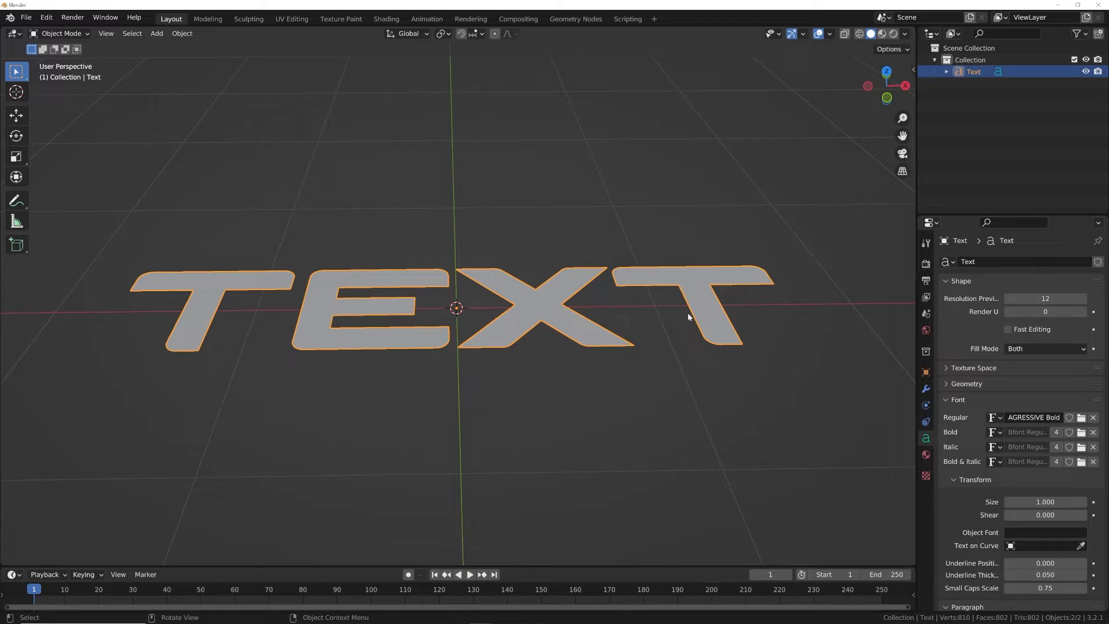
middle_click_drag(648, 292, 754, 407)
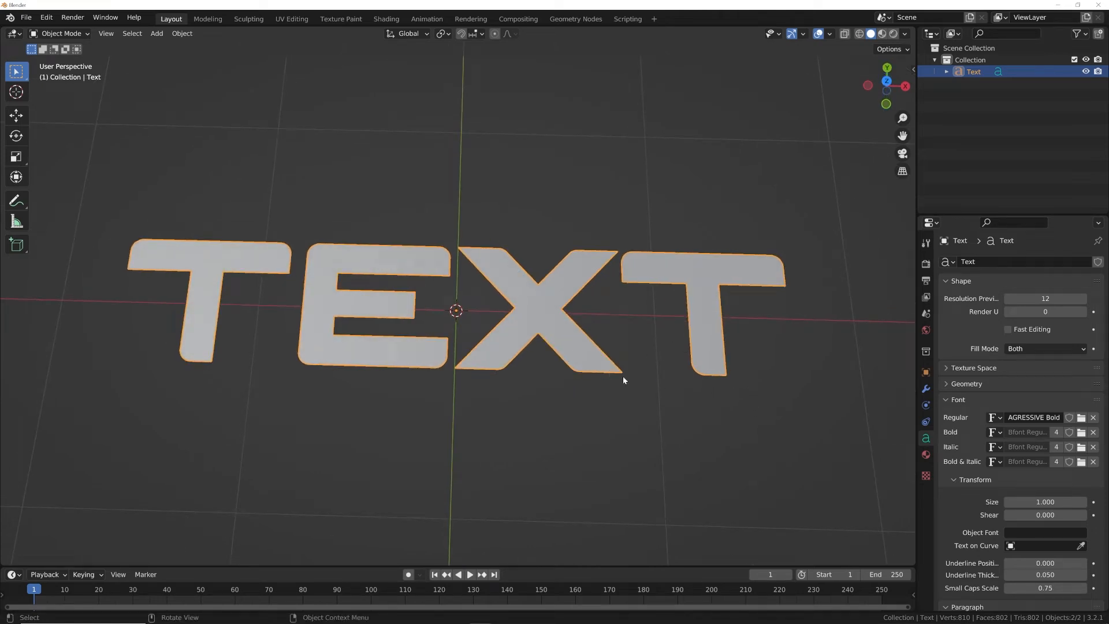
middle_click_drag(624, 377, 636, 345)
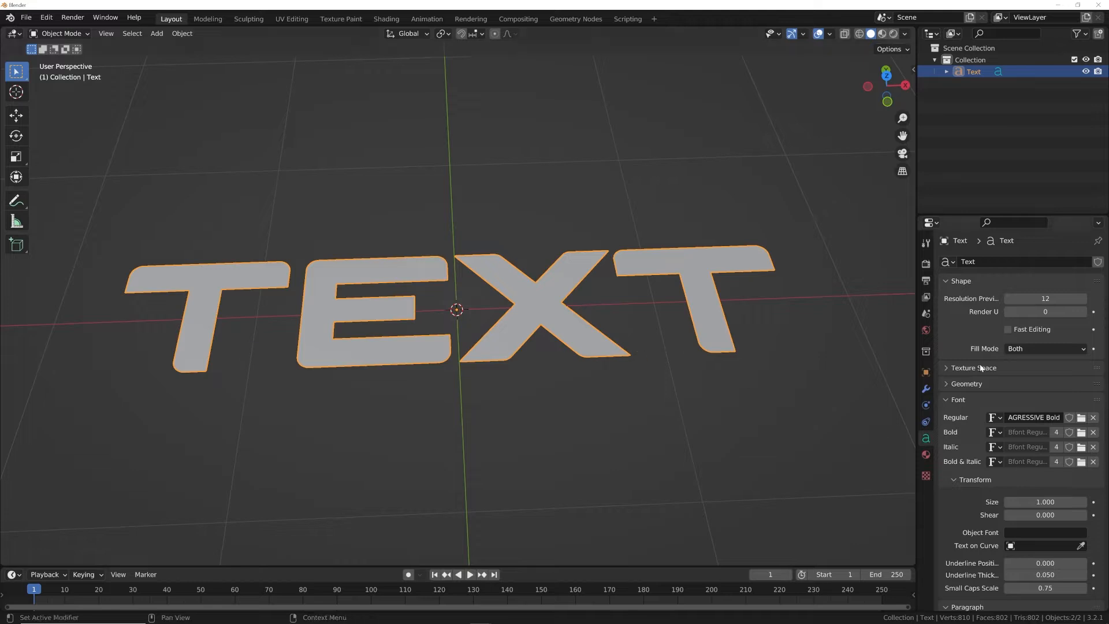
Step: Give the text thickness by setting its geometry extrusion to about 0.046 m
scroll(1045, 546, "down", 6)
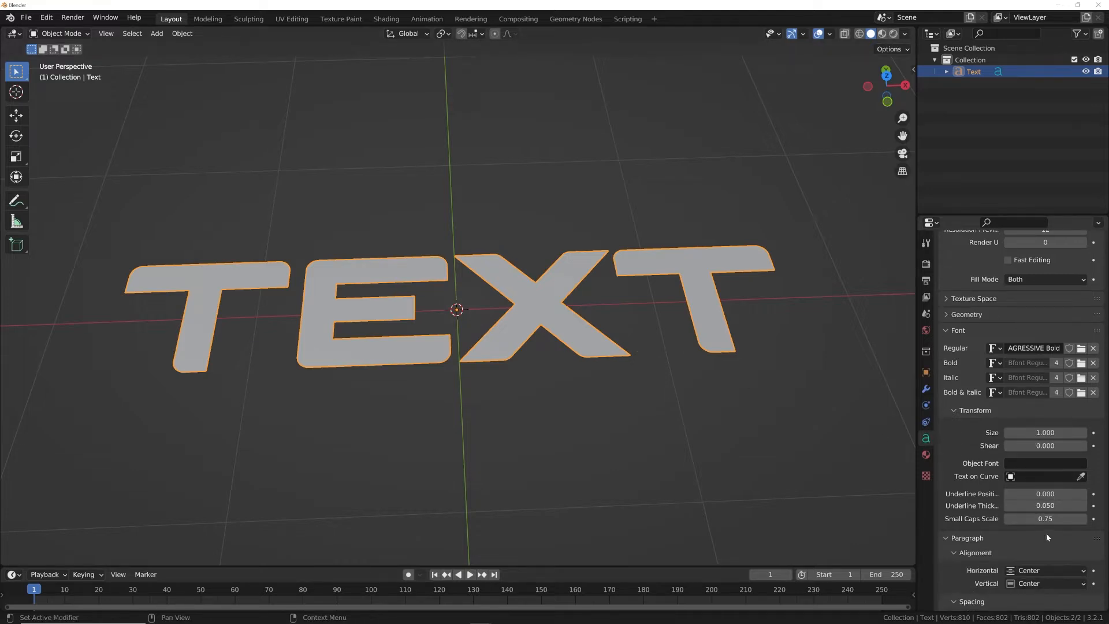
scroll(1042, 428, "up", 9)
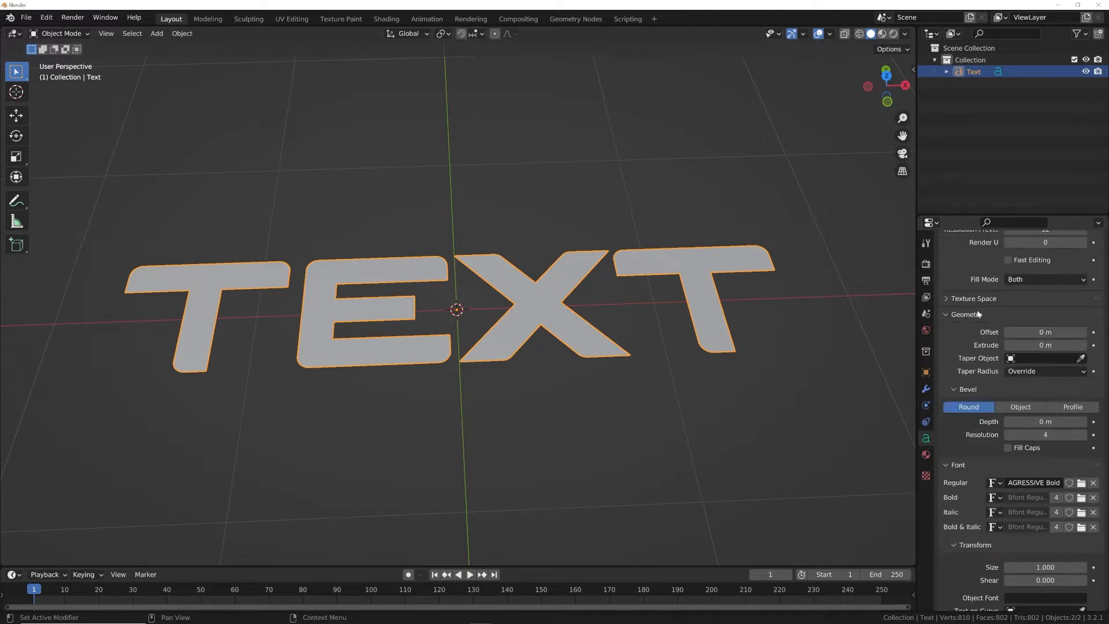
left_click_drag(1040, 342, 1062, 343)
middle_click_drag(606, 338, 617, 314)
left_click_drag(1045, 345, 1036, 345)
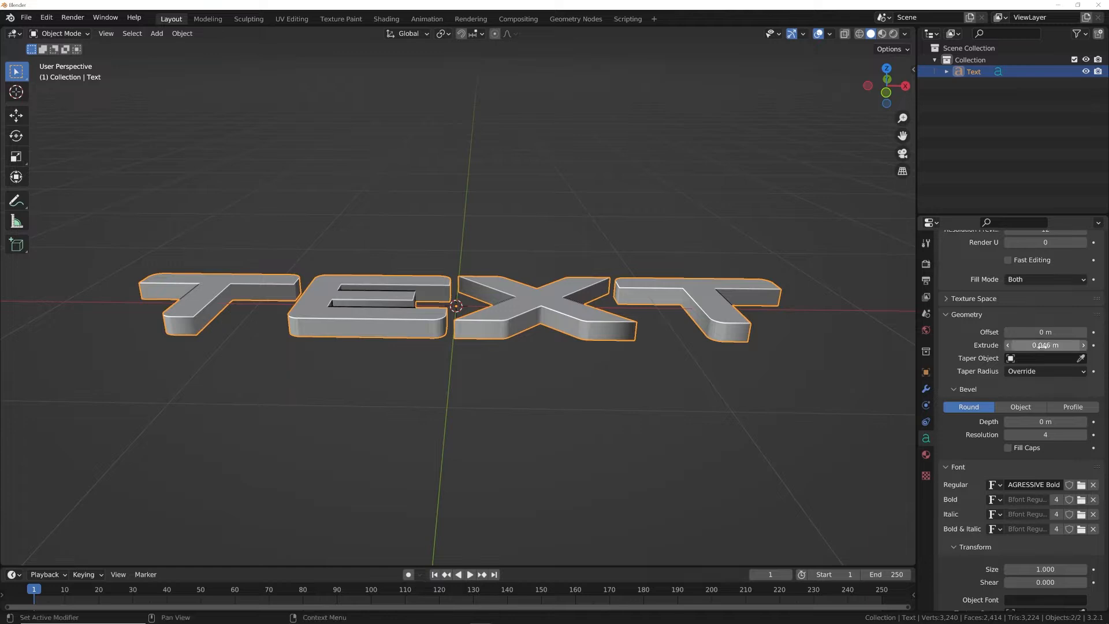
middle_click_drag(740, 332, 742, 325)
Step: Round the text's edges with a bevel depth of 0.01 m
left_click(1045, 421)
type("0.01")
key("Return")
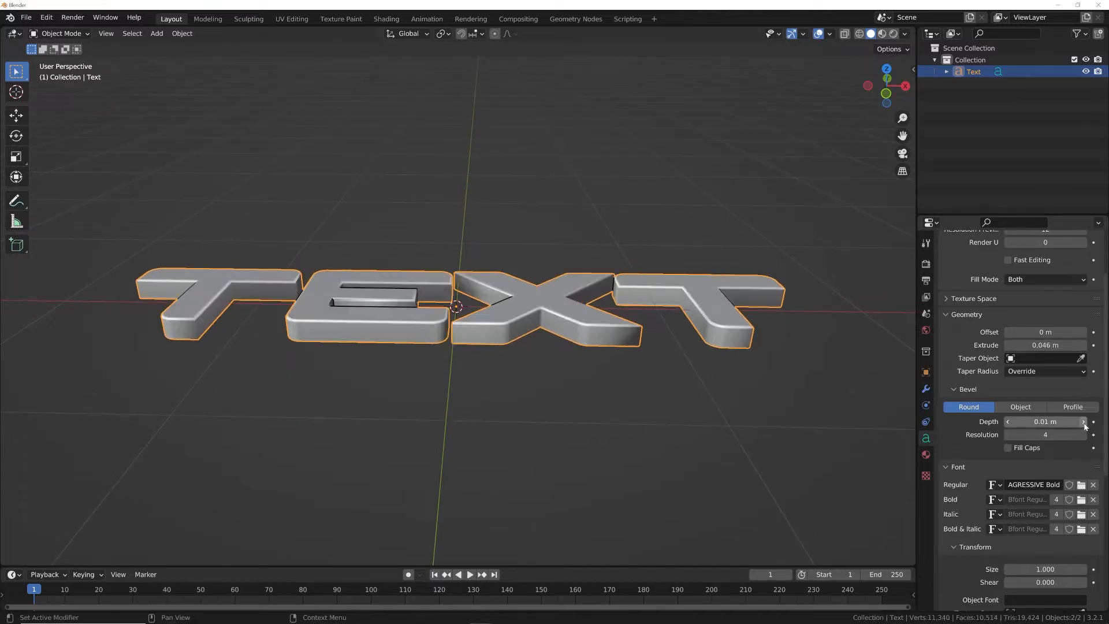
middle_click_drag(477, 298, 480, 294)
Step: Widen the text's character spacing to 1.140
scroll(1039, 520, "down", 8)
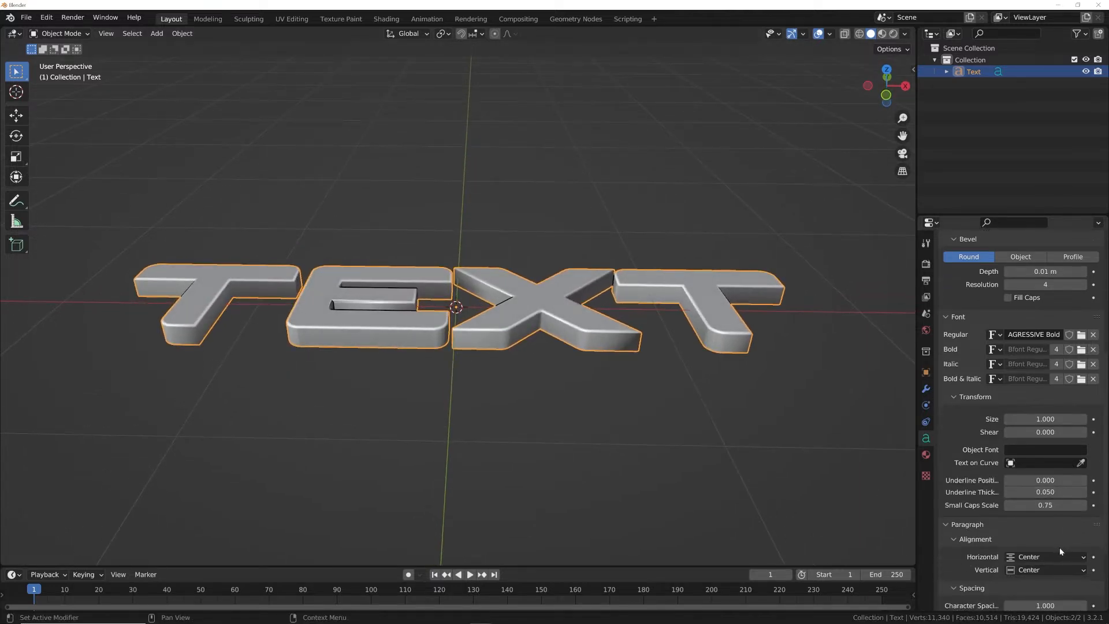
mouse_move(1051, 547)
left_mouse_down()
mouse_move(1061, 547)
mouse_move(1047, 547)
left_mouse_up()
middle_click_drag(676, 369, 586, 304)
Step: Convert the text object to a mesh
right_click(554, 317)
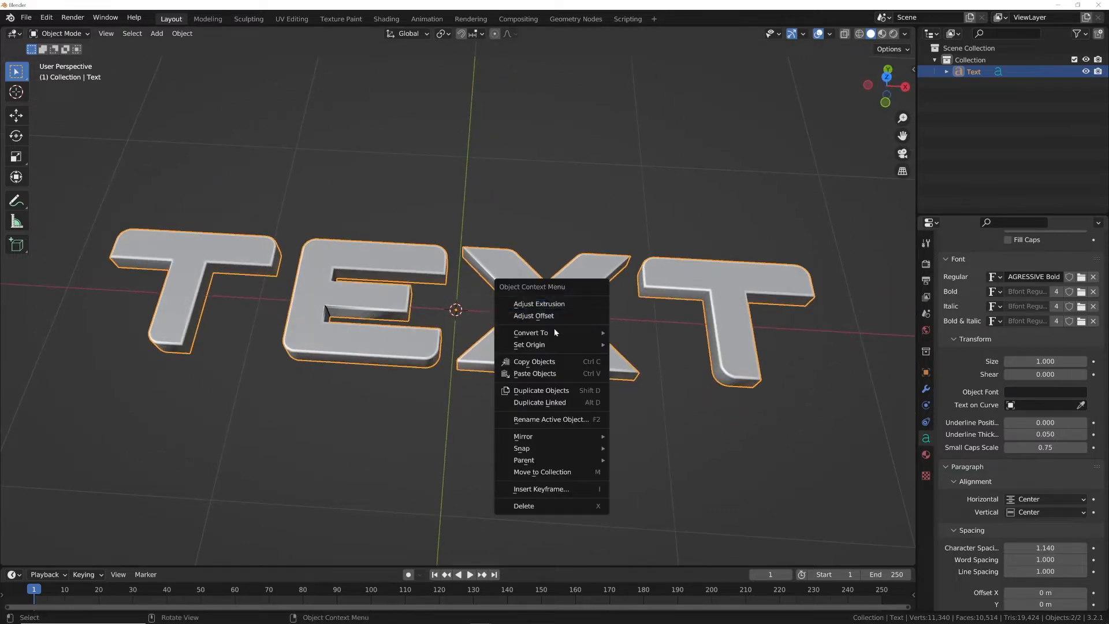
mouse_move(558, 332)
left_click(626, 345)
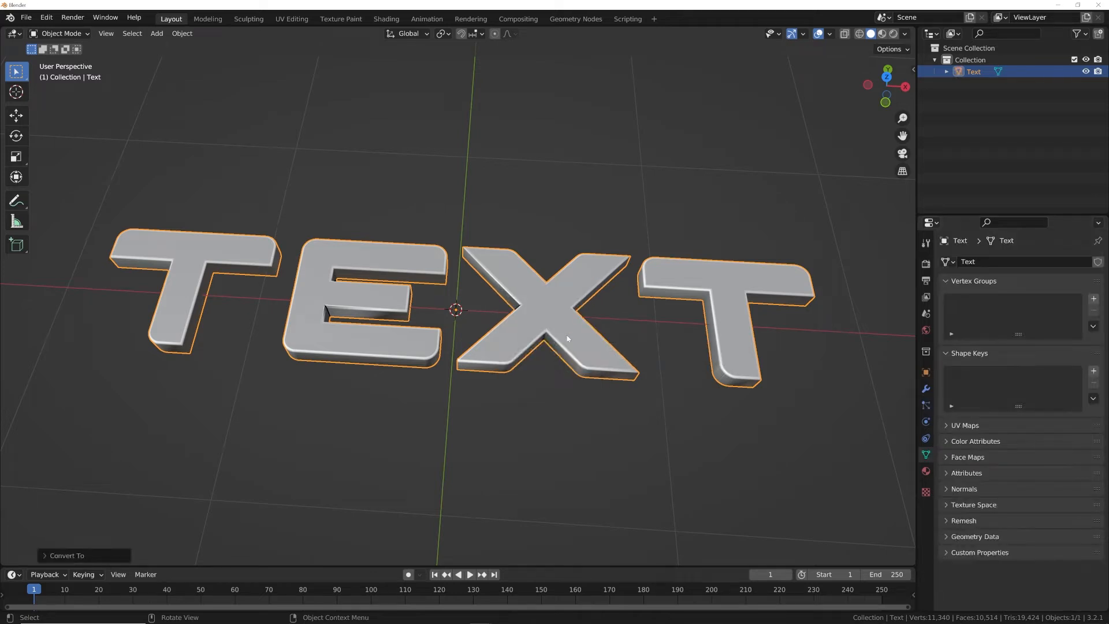
Step: Inspect the converted mesh's topology with all geometry selected and in wireframe shading
key("Tab")
key("a")
mouse_move(566, 335)
middle_mouse_down()
mouse_move(649, 305)
mouse_move(717, 357)
mouse_move(540, 317)
mouse_move(606, 347)
mouse_move(583, 346)
middle_mouse_up()
key("Tab")
left_click(860, 33)
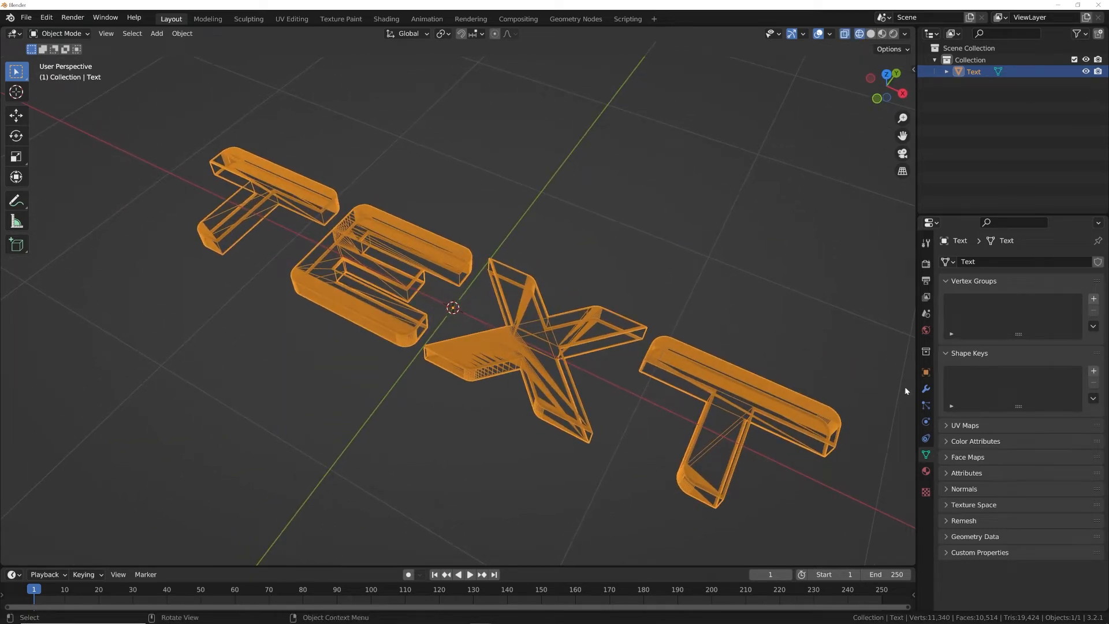
Step: Add a Decimate modifier in Planar mode to the text mesh to simplify its flat faces
left_click(926, 388)
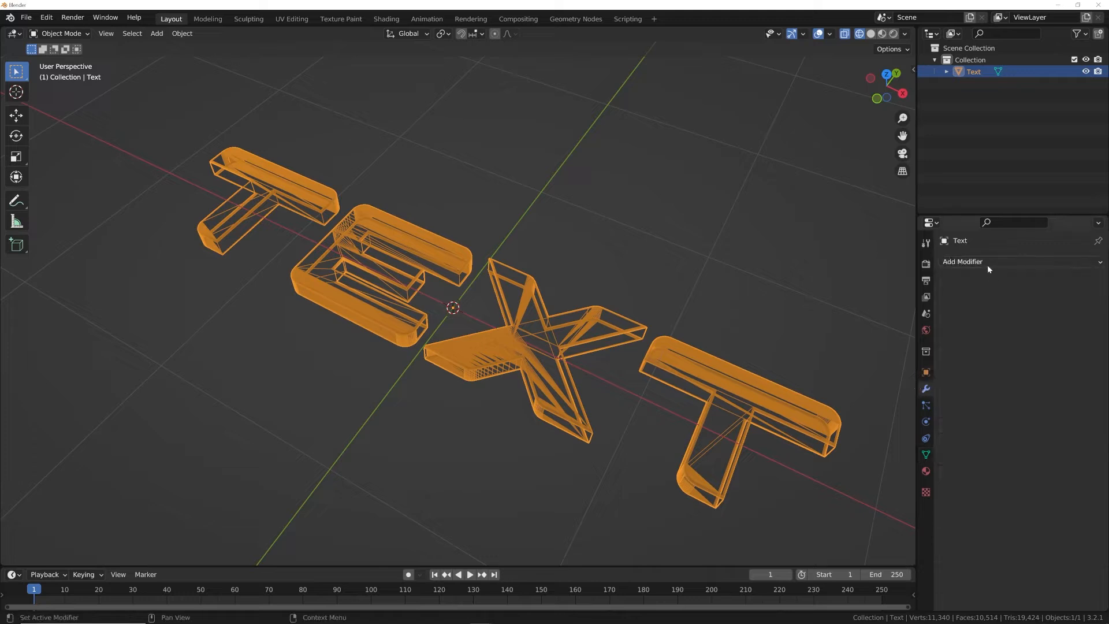
left_click(986, 262)
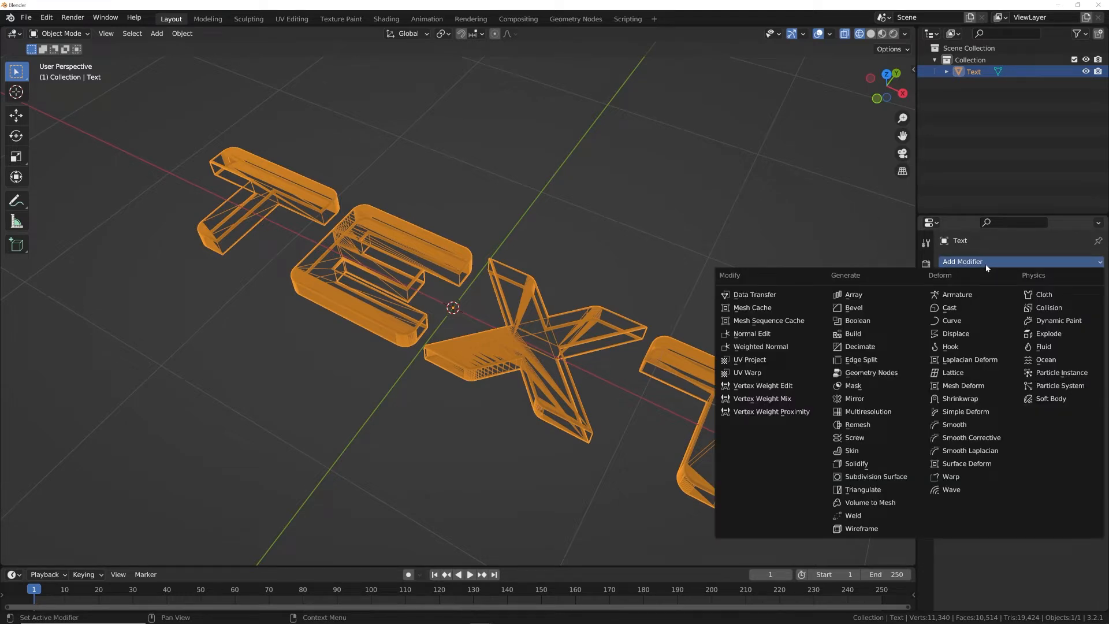
left_click(859, 346)
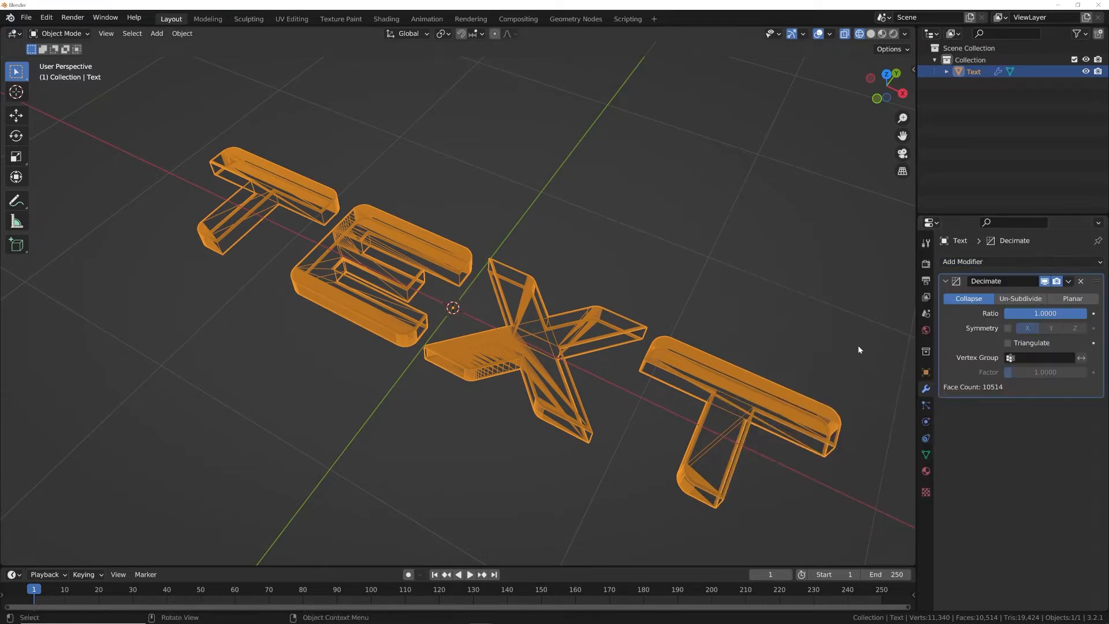
left_click(1073, 298)
middle_click_drag(409, 264, 558, 359)
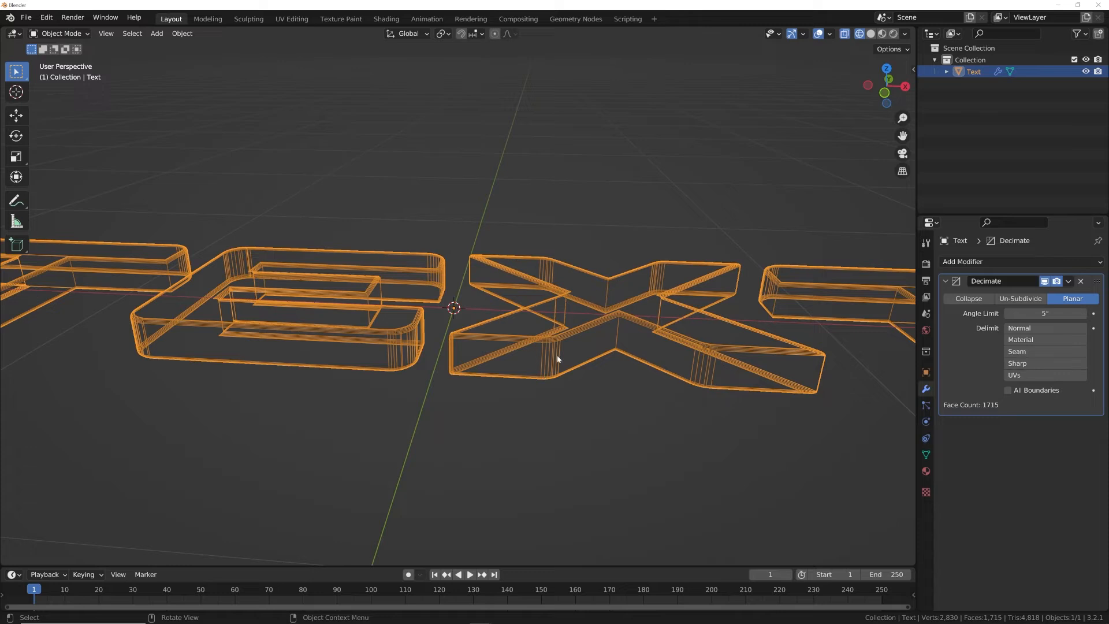
middle_click_drag(442, 333, 371, 341)
scroll(372, 341, "down", 2)
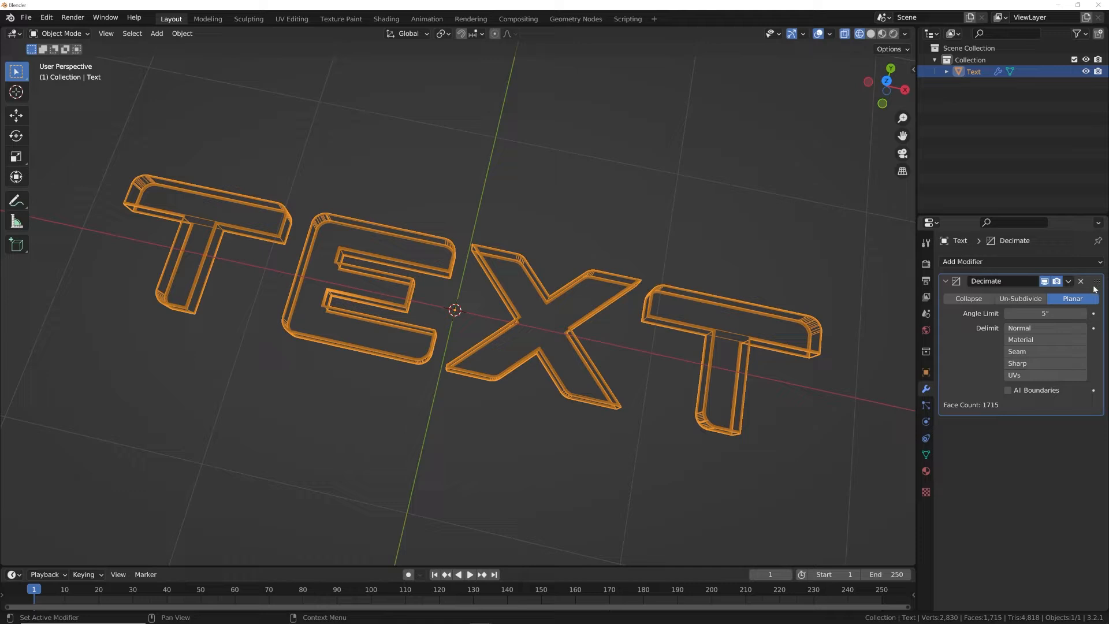
Step: Apply the Decimate modifier and return the viewport to solid shading
key("ctrl+a")
key("Tab")
key("Tab")
left_click(871, 35)
middle_click_drag(548, 325, 616, 336)
Step: Select the front faces of all four letters in Edit Mode using face selection
key("Tab")
middle_click_drag(157, 307, 297, 376)
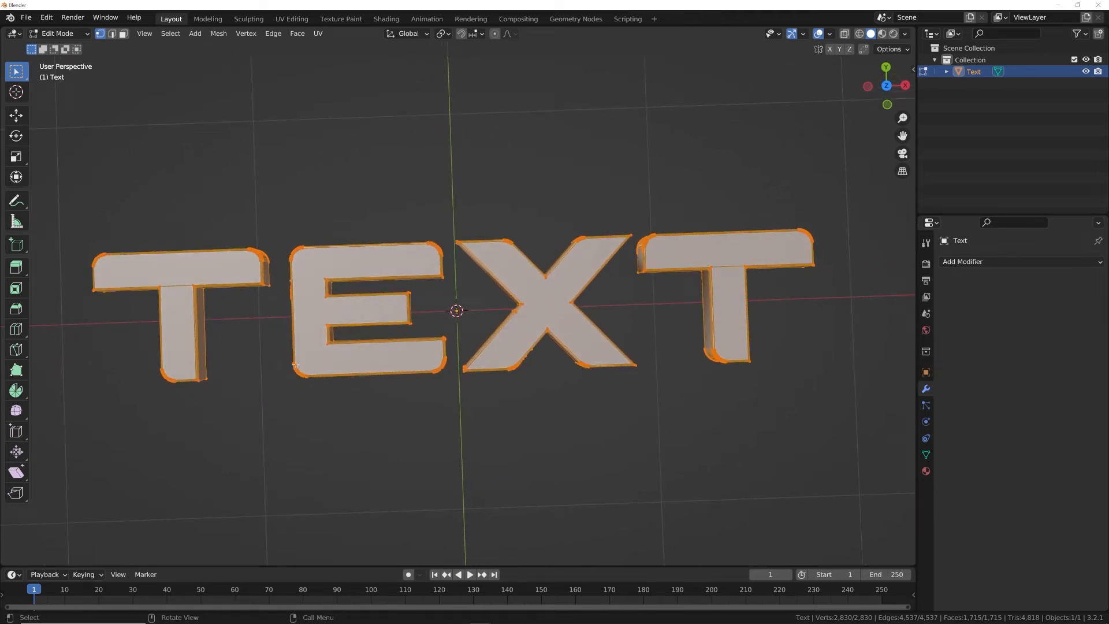
key("Tab")
key("Tab")
left_click(123, 35)
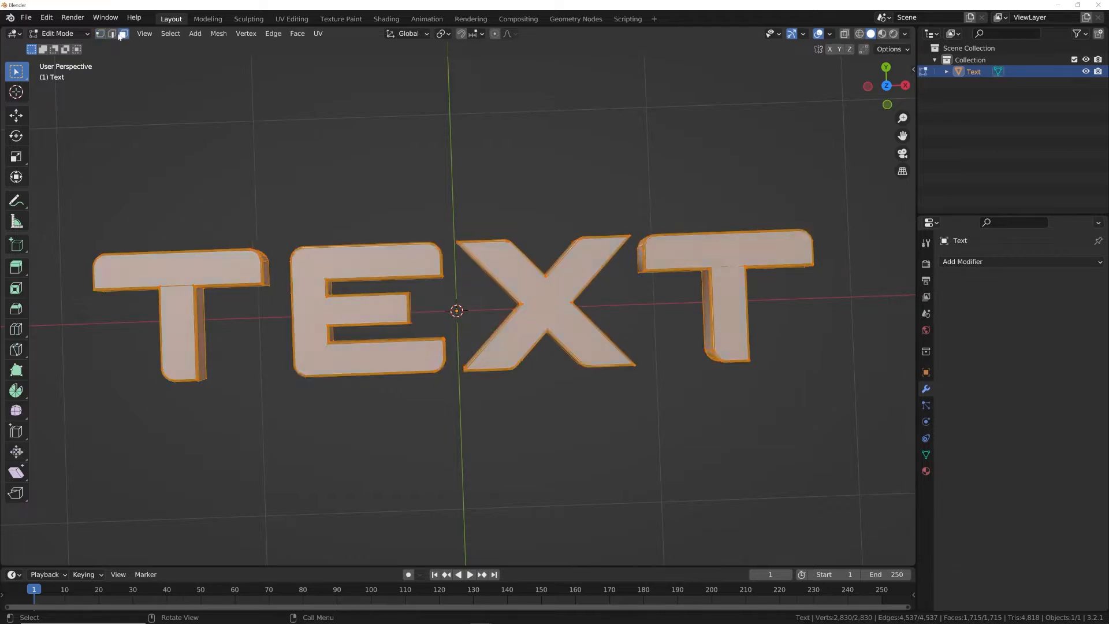
left_click(176, 271)
left_click(183, 320, "shift")
left_click(376, 267, "shift")
left_click(549, 303, "shift")
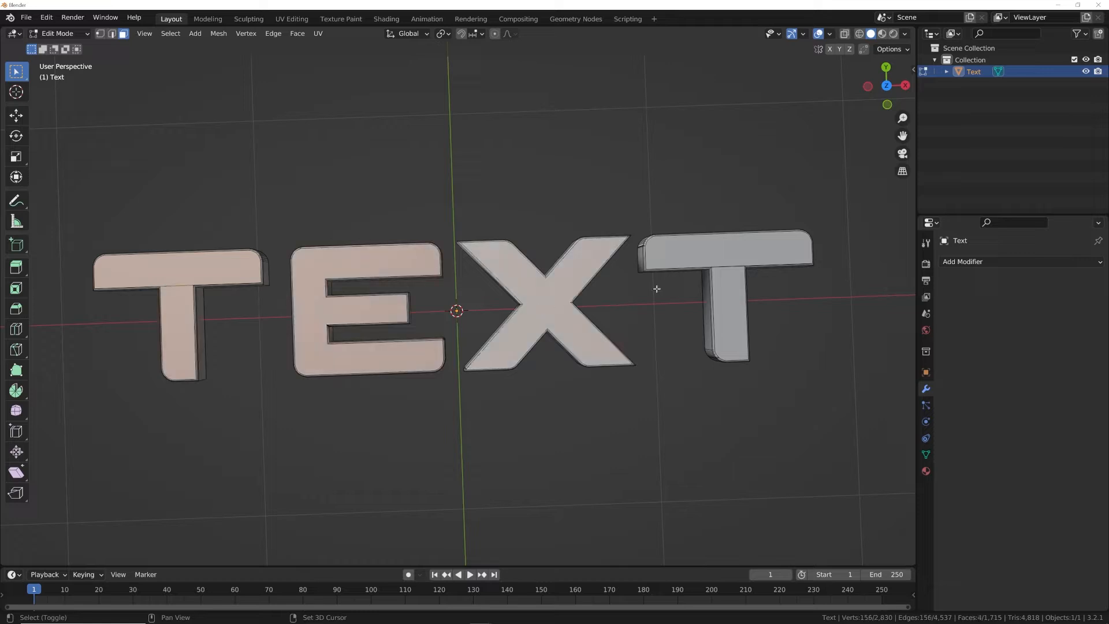
left_click(722, 249, "shift")
left_click(699, 295, "shift")
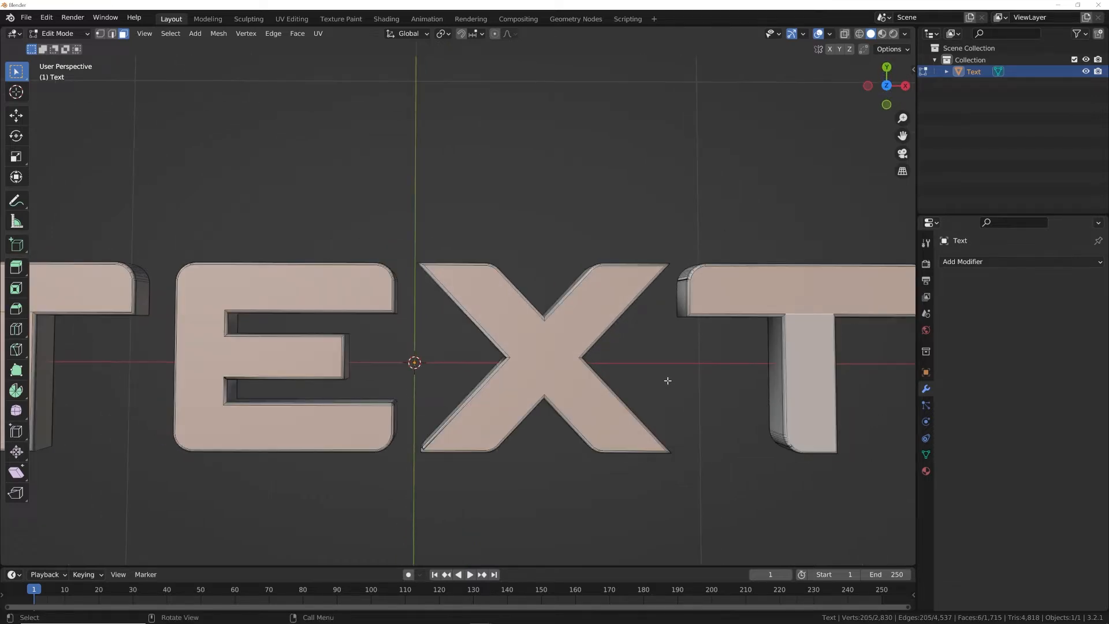
Step: Inset the selected front faces of the letters by about 0.008 m
scroll(670, 372, "down", 3)
key("i")
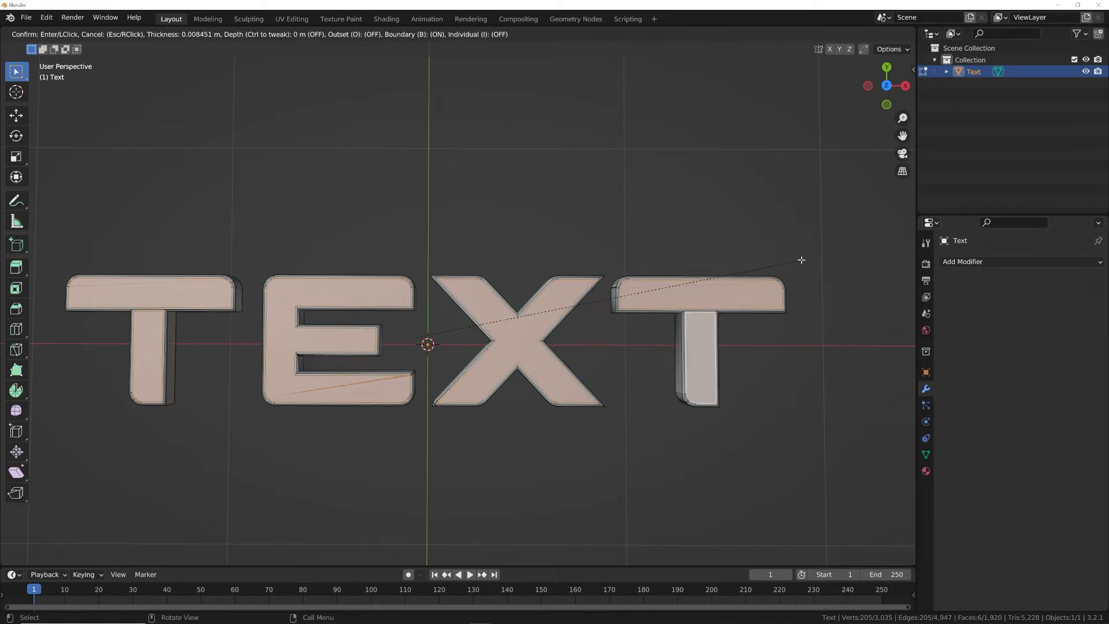
left_click(800, 261)
Step: Extrude the inset faces about 0.037 m inward to recess the letter fronts, and return to Object Mode
middle_click_drag(718, 349, 726, 294)
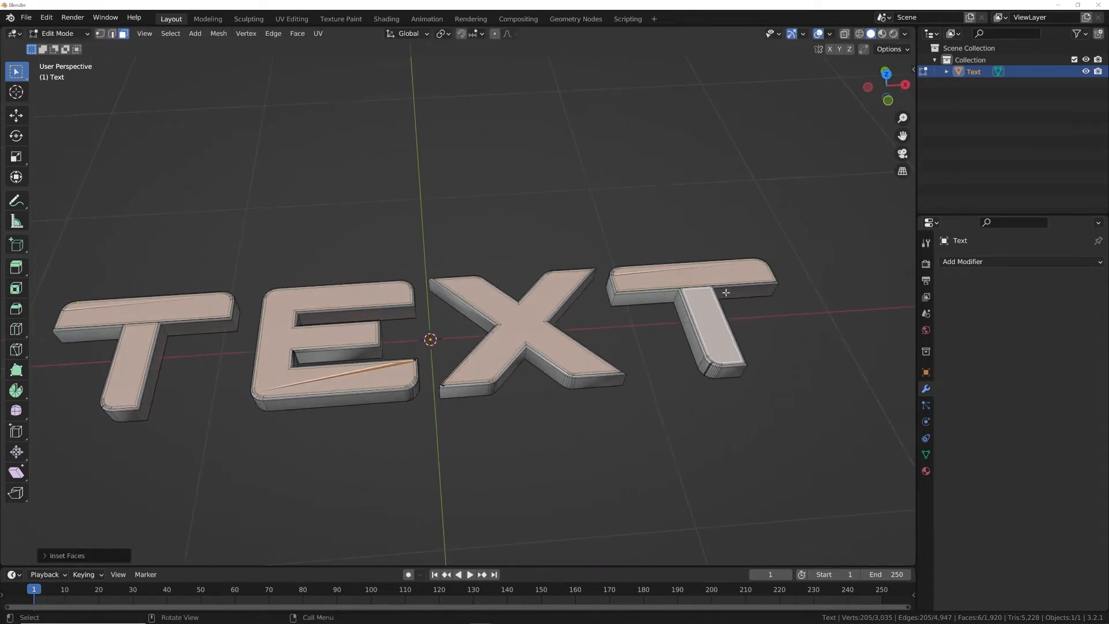
key("e")
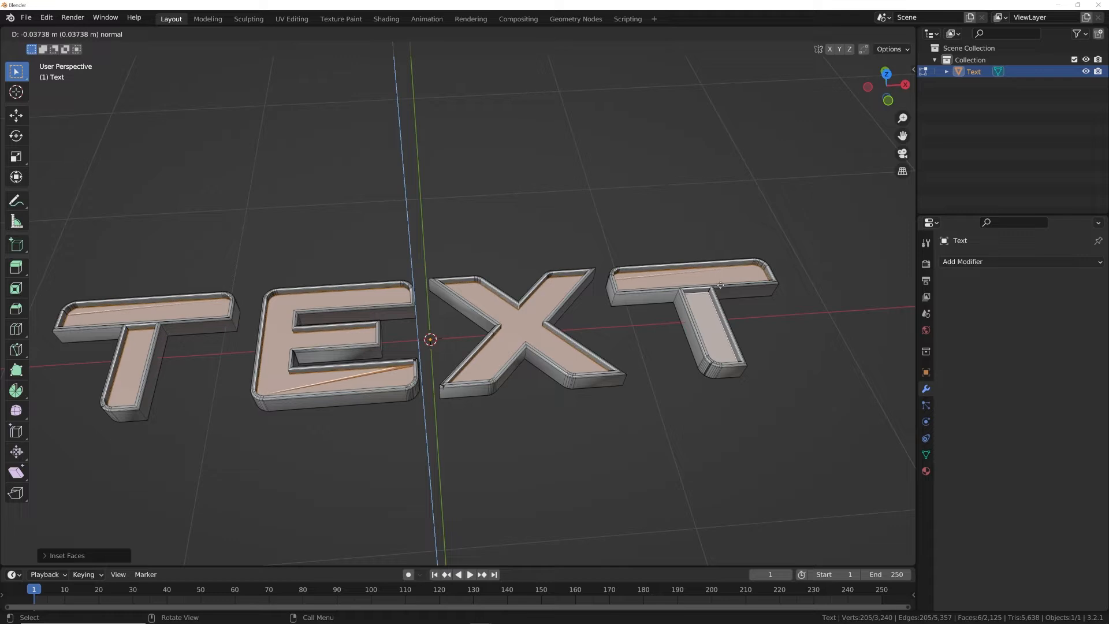
left_click(716, 292)
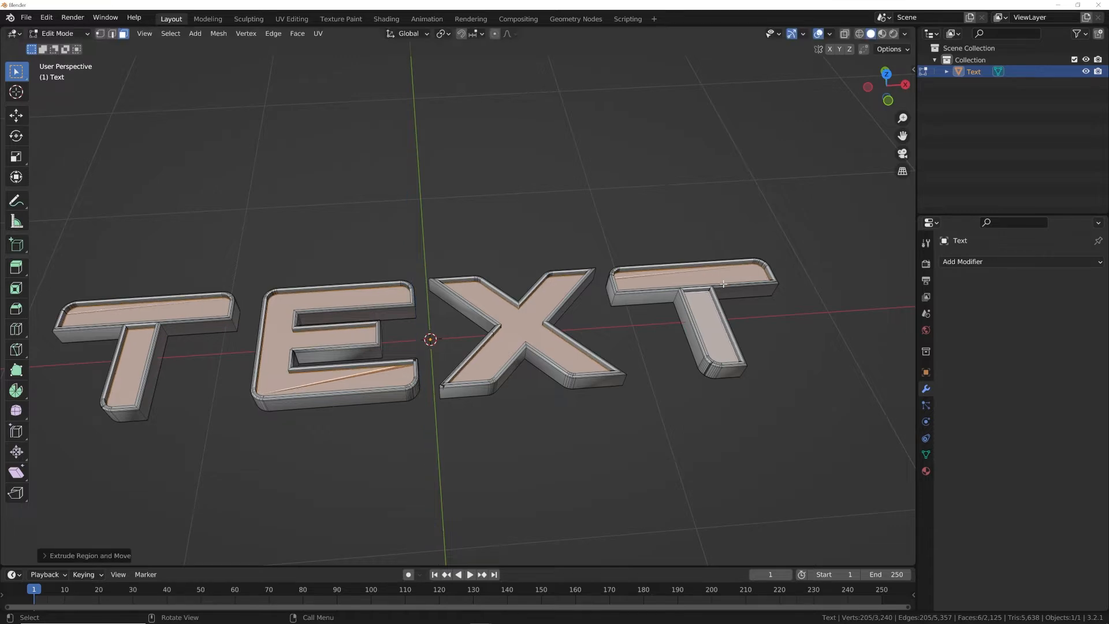
key("Tab")
middle_click_drag(664, 307, 674, 346)
key("Tab")
scroll(543, 379, "up", 4)
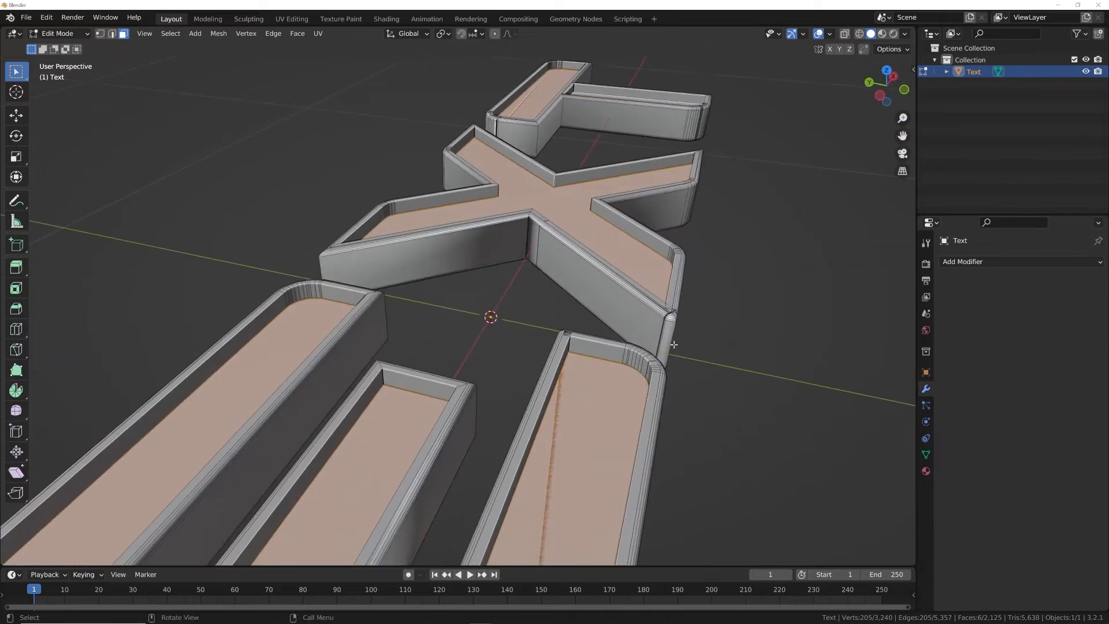
middle_click_drag(716, 312, 625, 365)
key("Tab")
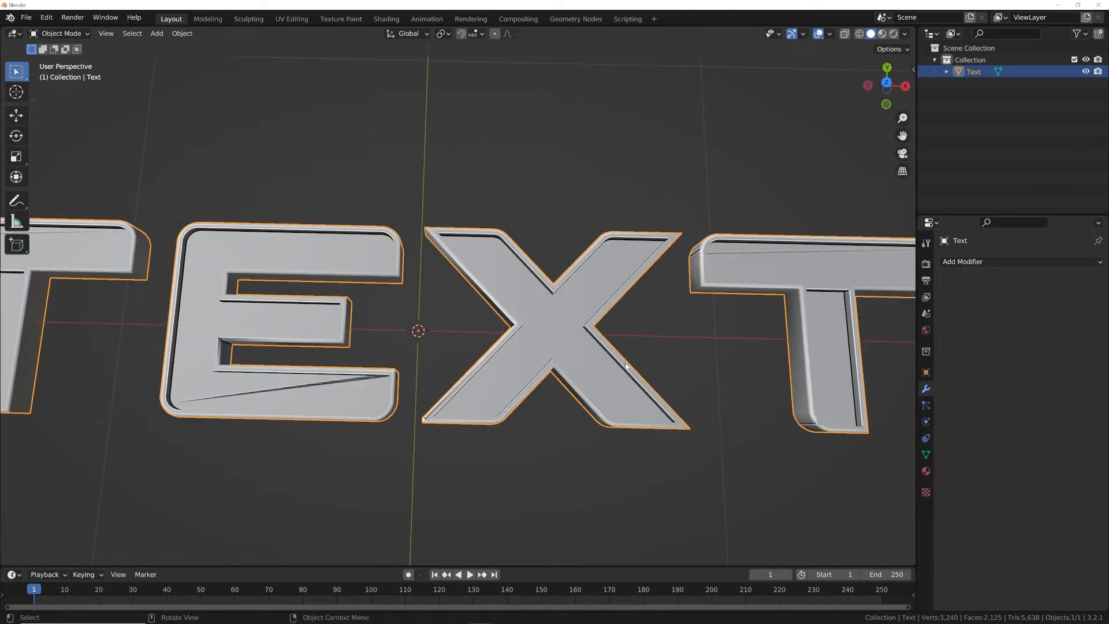
Step: Try a Voxel Remesh modifier on the text with a 0.00714 m voxel size and smooth shading, and remove the modifier
left_click(969, 263)
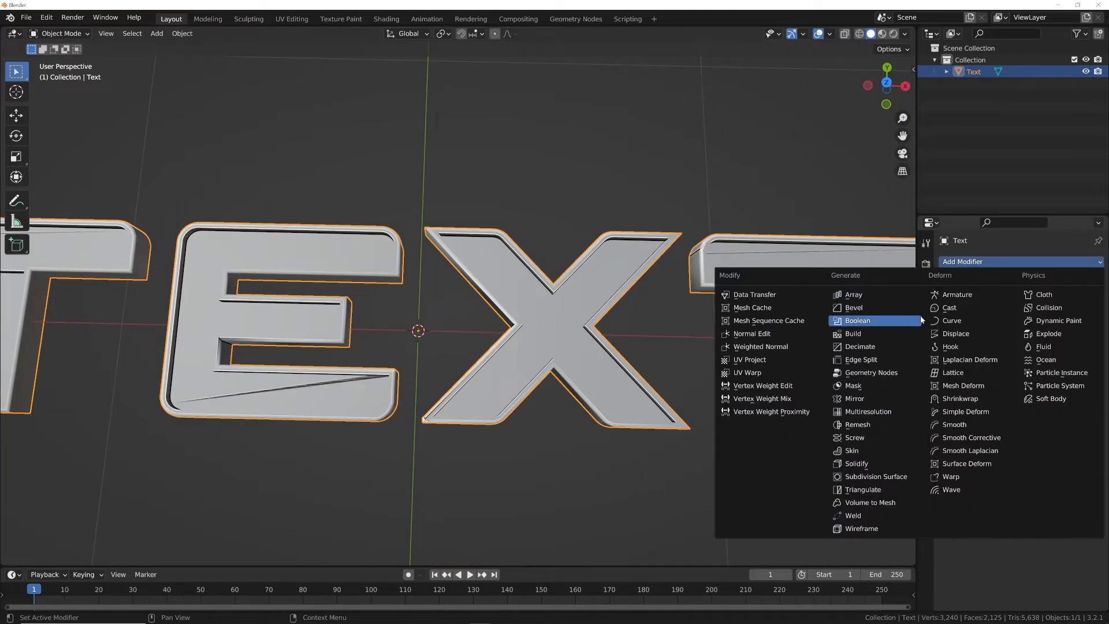
left_click(866, 425)
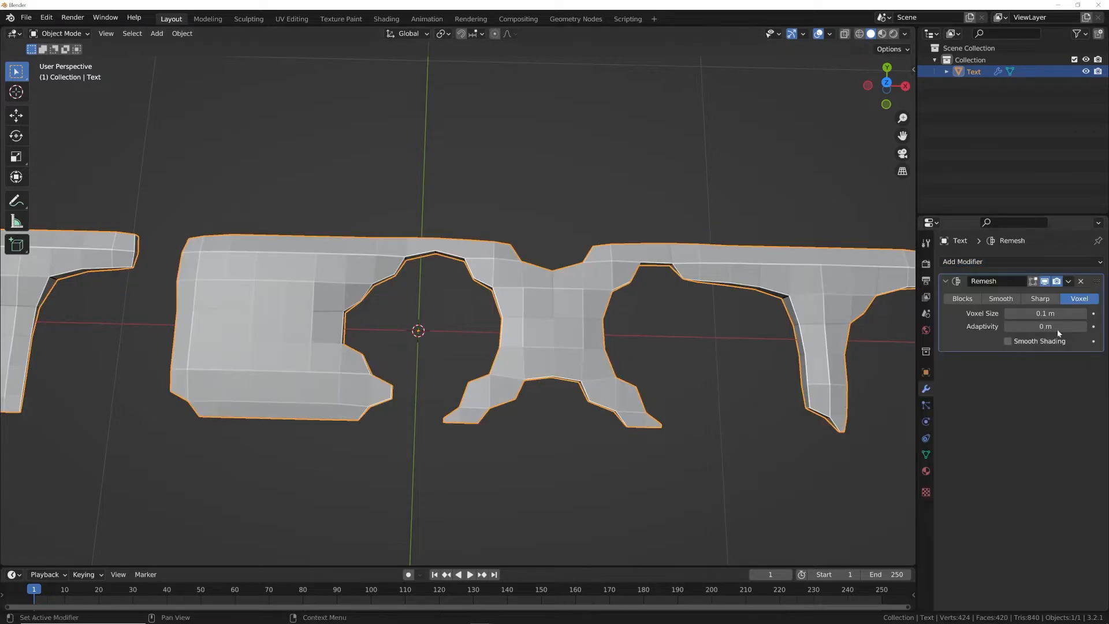
left_click_drag(1049, 317, 989, 318)
left_click(1006, 341)
left_click(735, 209)
middle_click_drag(702, 270, 718, 213)
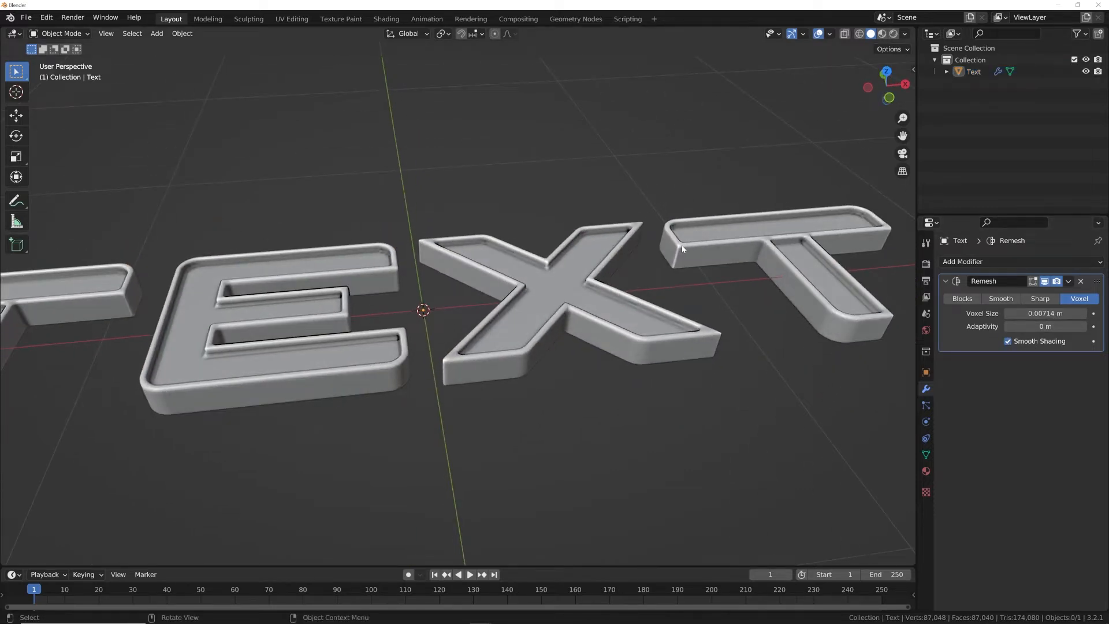
middle_click_drag(682, 248, 677, 265)
left_click(1080, 281)
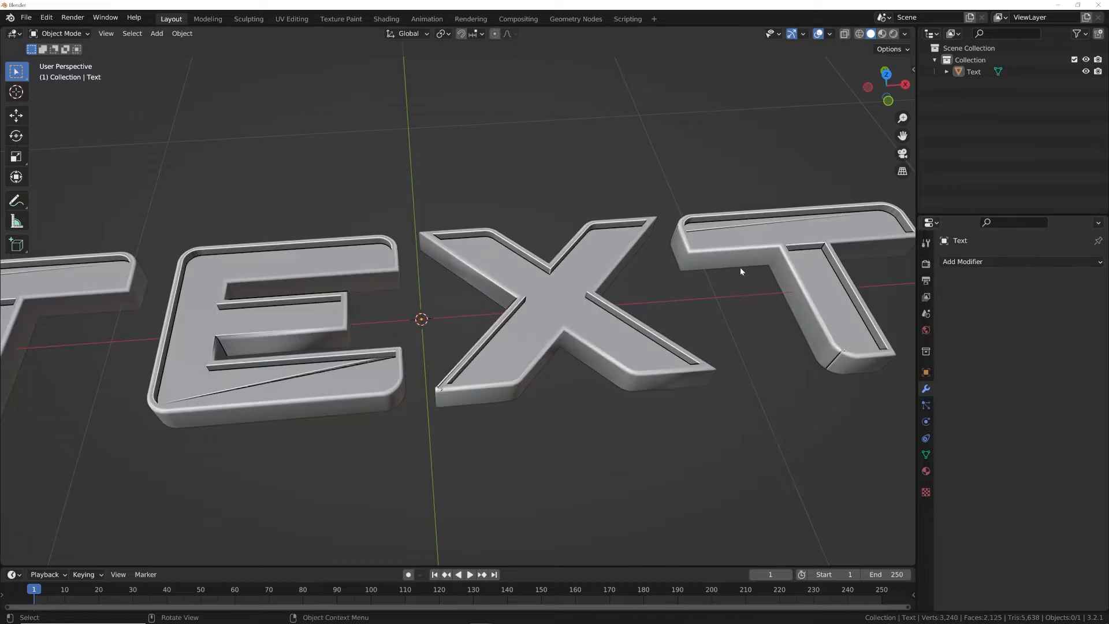
Step: Inspect the recessed letters' mesh topology in Edit Mode with all geometry selected
key("a")
key("Tab")
middle_click_drag(634, 304, 648, 342)
key("a")
scroll(648, 342, "up", 5)
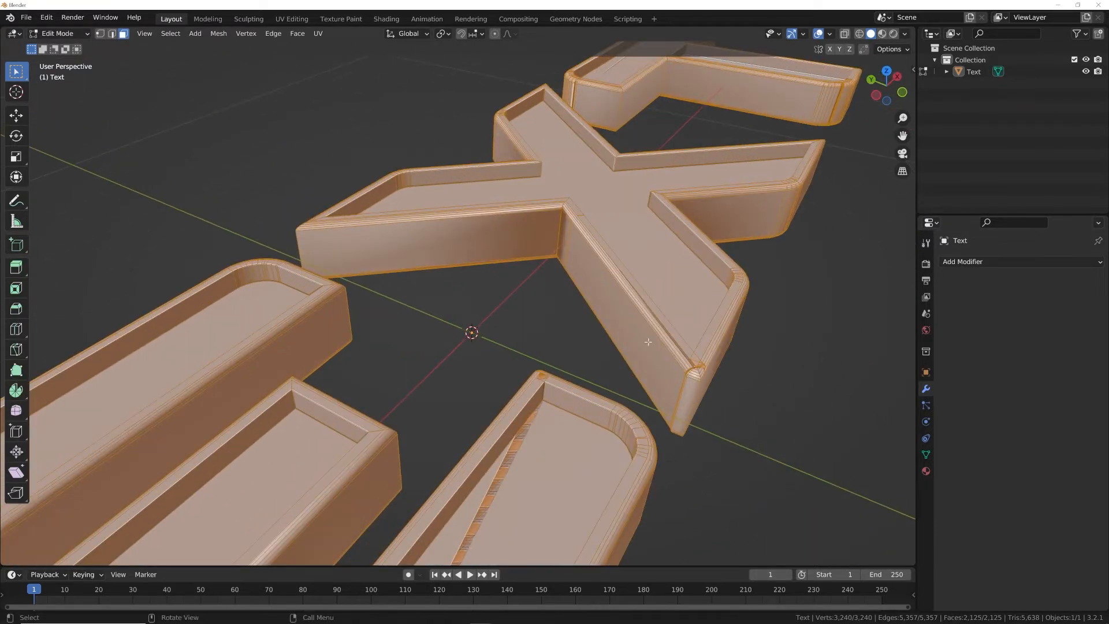
key("Tab")
key("alt+a")
Step: Examine the recessed faces and rims of the letters from several angles, including the diagonal crease on the lower arm of the E
middle_click_drag(686, 374, 688, 350)
scroll(676, 296, "down", 4)
middle_click_drag(675, 294, 359, 381)
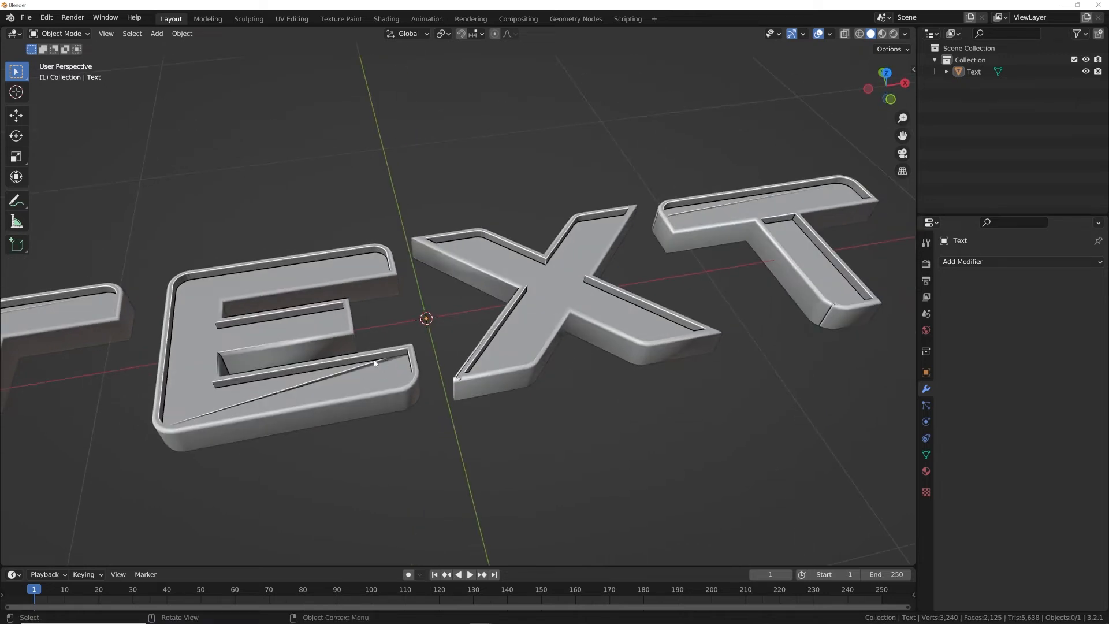
middle_click_drag(282, 392, 352, 386)
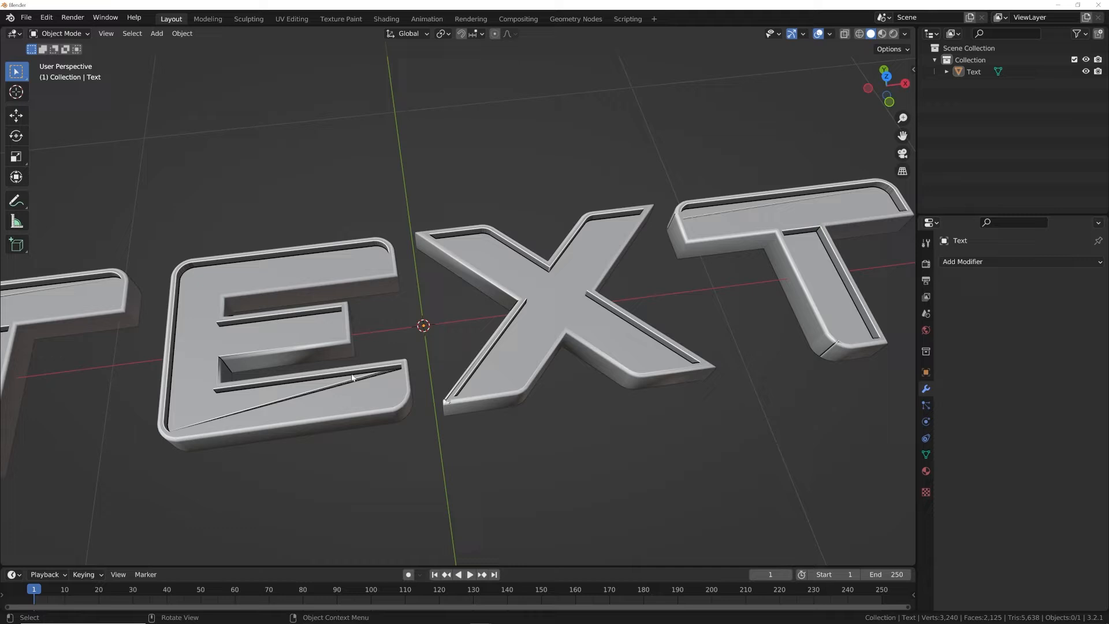
middle_click_drag(509, 298, 605, 329)
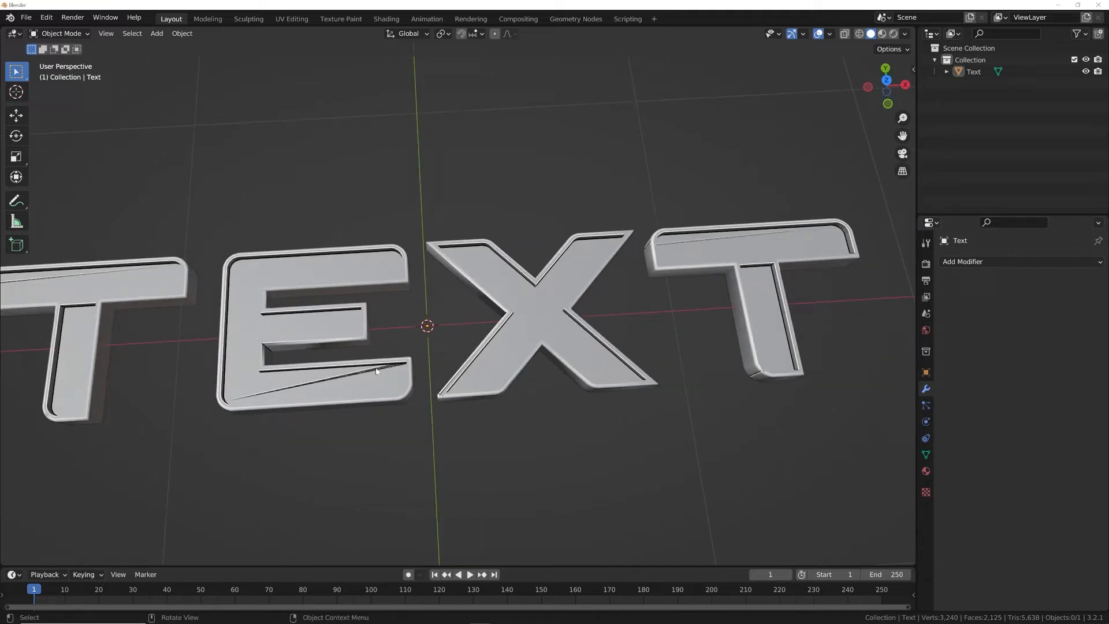
scroll(445, 399, "up", 3)
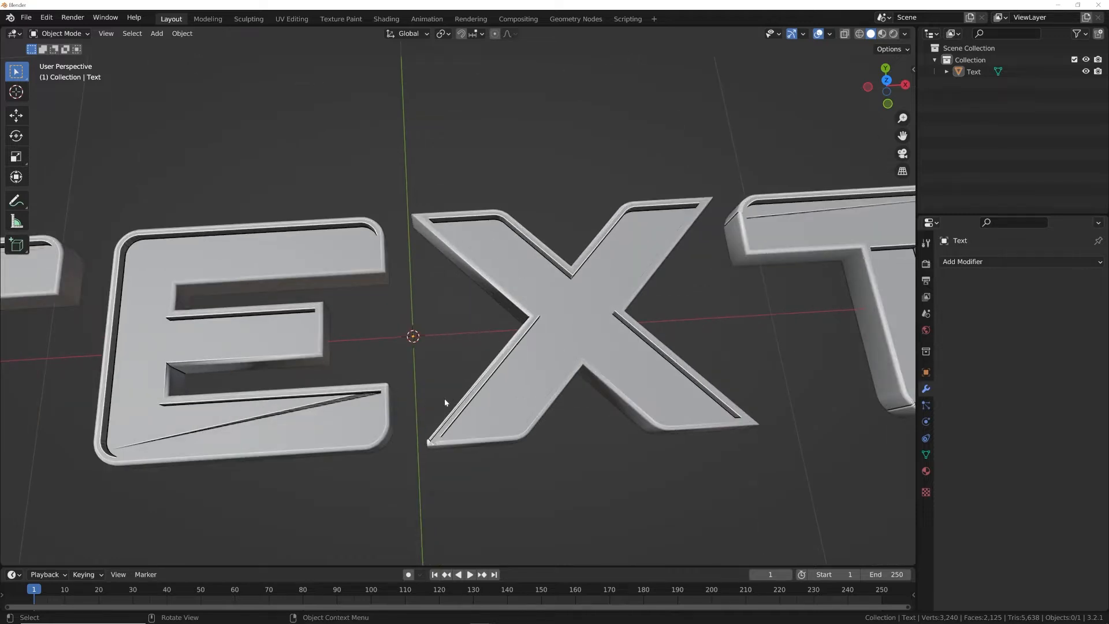
middle_click_drag(478, 425, 546, 386)
scroll(519, 376, "down", 5)
key("Tab")
key("Tab")
scroll(546, 386, "up", 2)
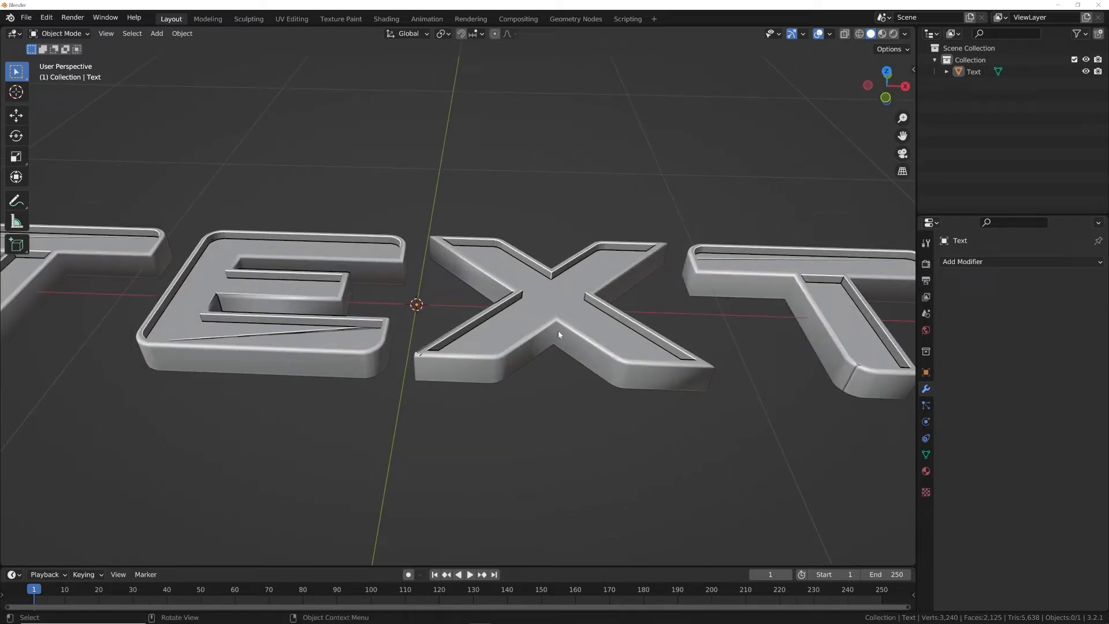
scroll(577, 347, "down", 4)
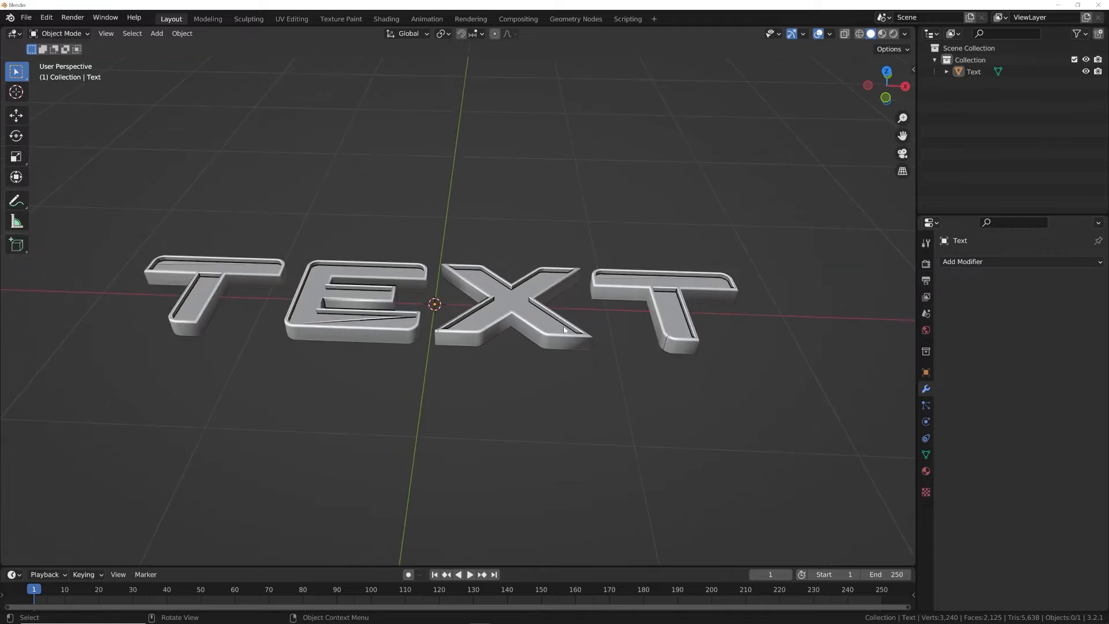
Step: Select only the six recessed front faces of the letters in Edit Mode
key("Tab")
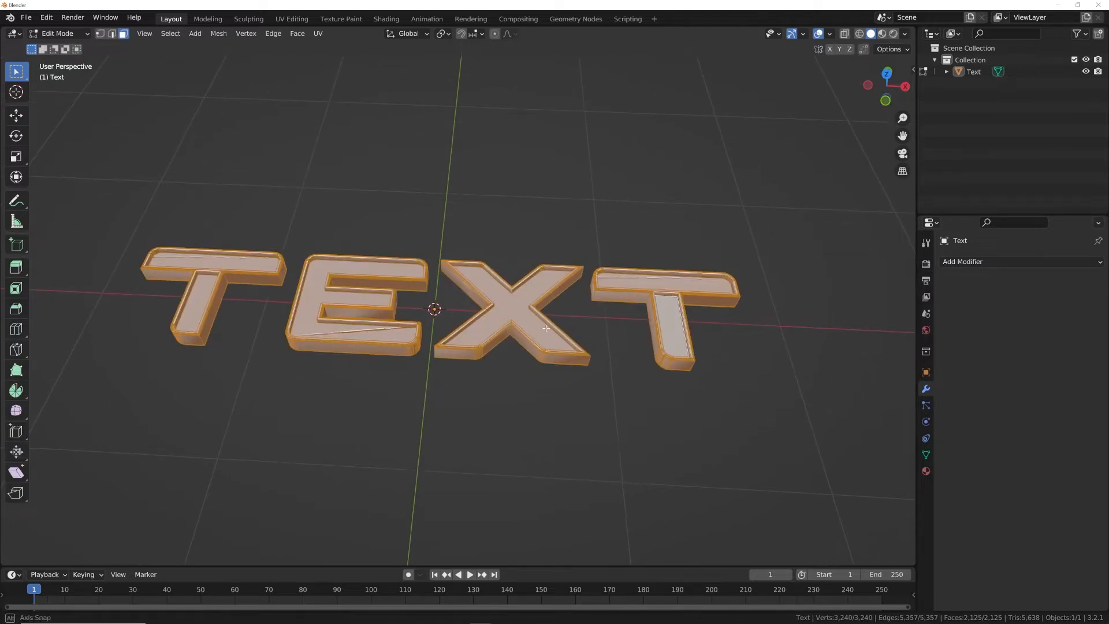
middle_click_drag(562, 338, 129, 75)
left_click(203, 251)
left_click(198, 294, "shift")
left_click(380, 277, "shift")
left_click(520, 312, "shift")
left_click(667, 297, "shift")
left_click(664, 352, "shift")
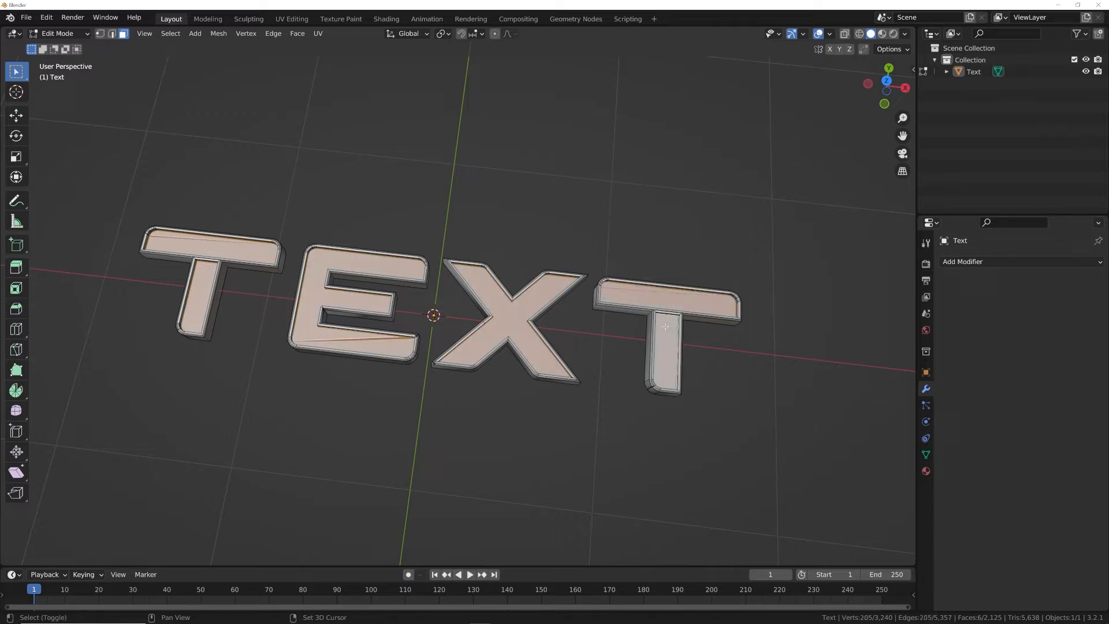
Step: Create two new materials on the text and assign the second one to the selected recessed faces
left_click(926, 470)
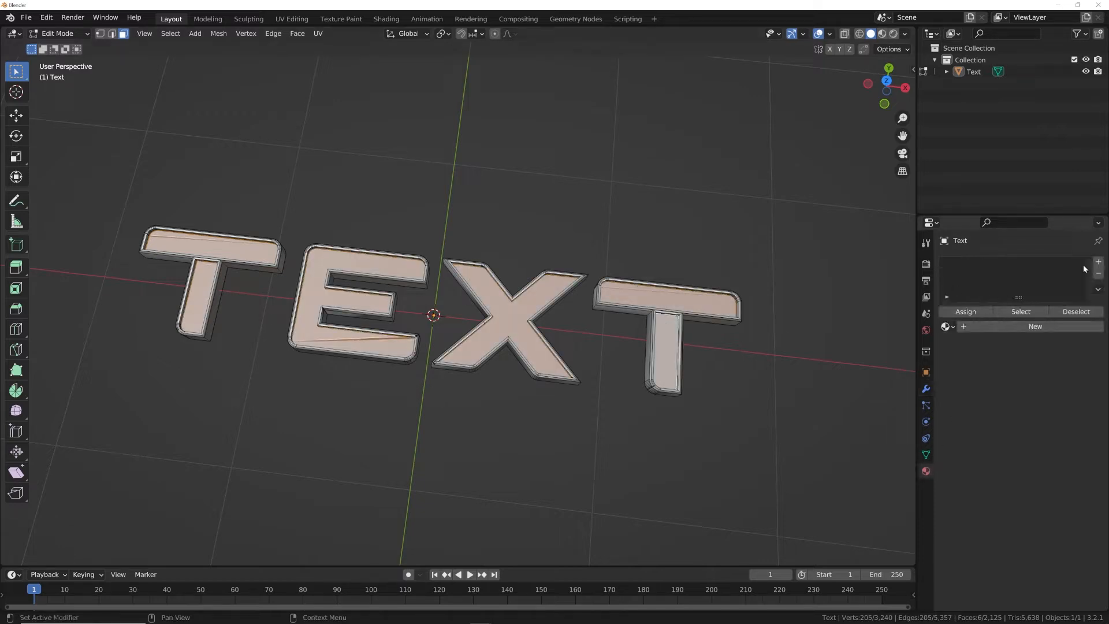
left_click(1098, 262)
left_click(1042, 325)
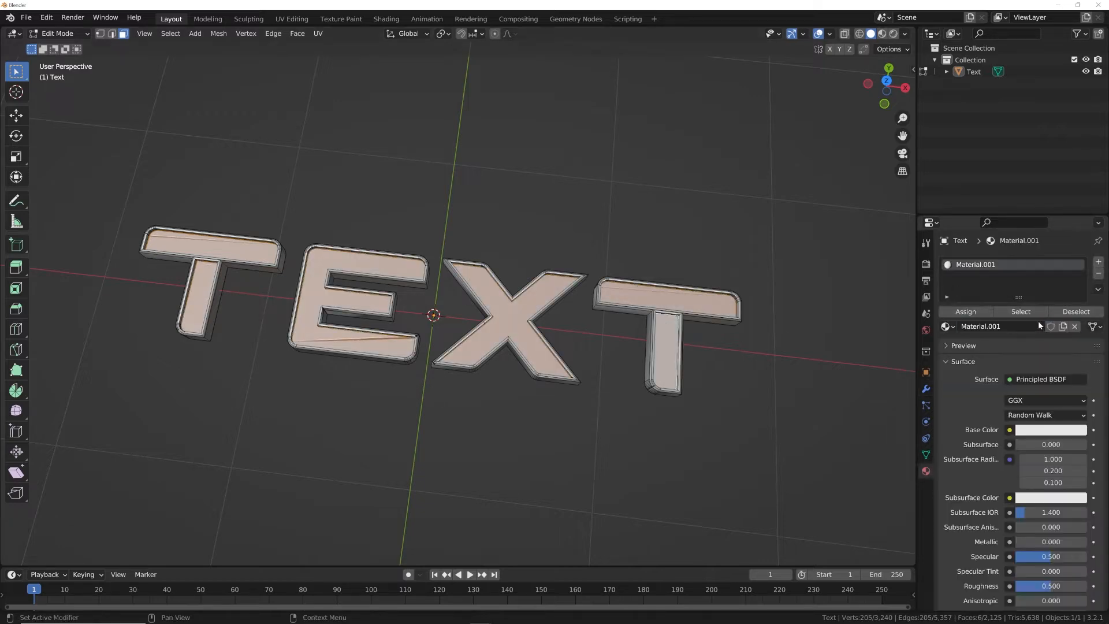
left_click(1098, 262)
left_click(1010, 346)
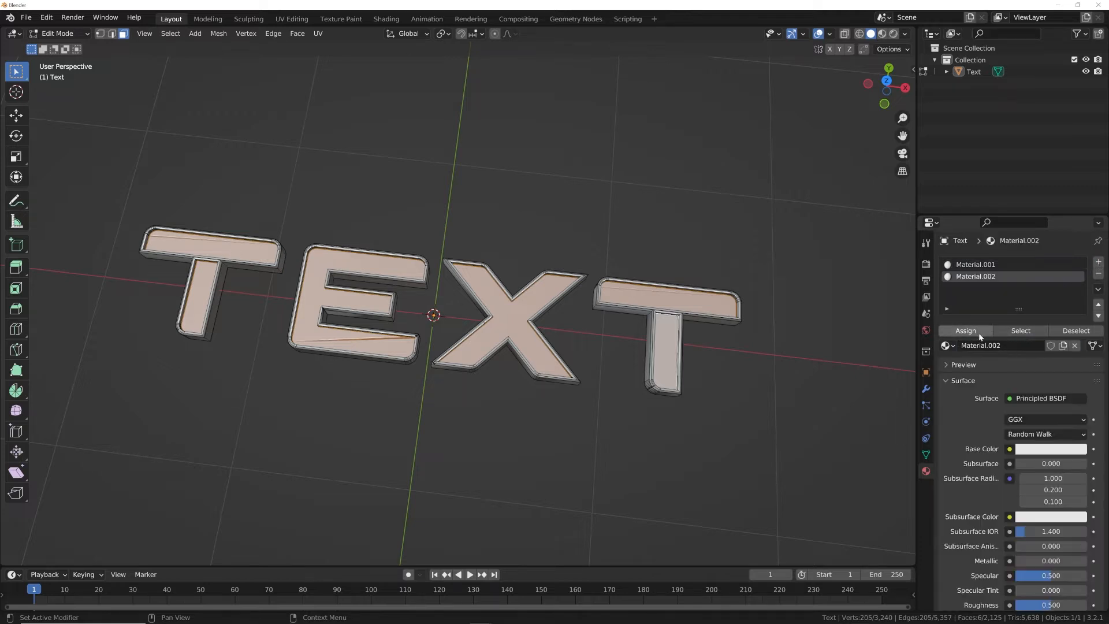
left_click(978, 332)
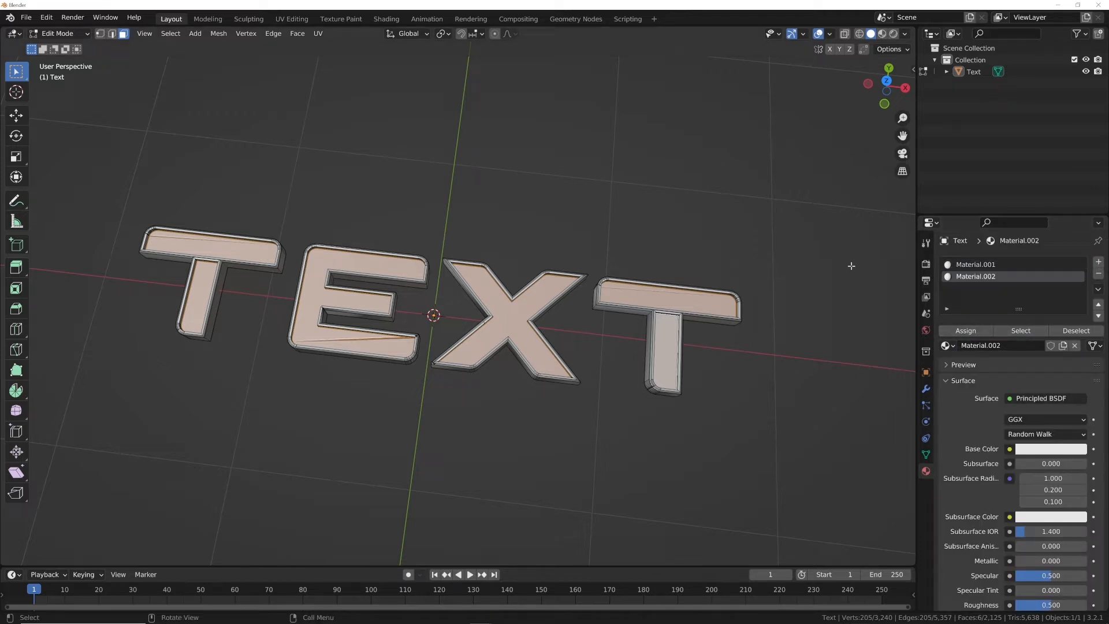
Step: Switch to material preview in Object Mode and give the first material a Metallic value of 1.0 and a darker grey base color
key("Tab")
left_click(881, 34)
left_click(991, 265)
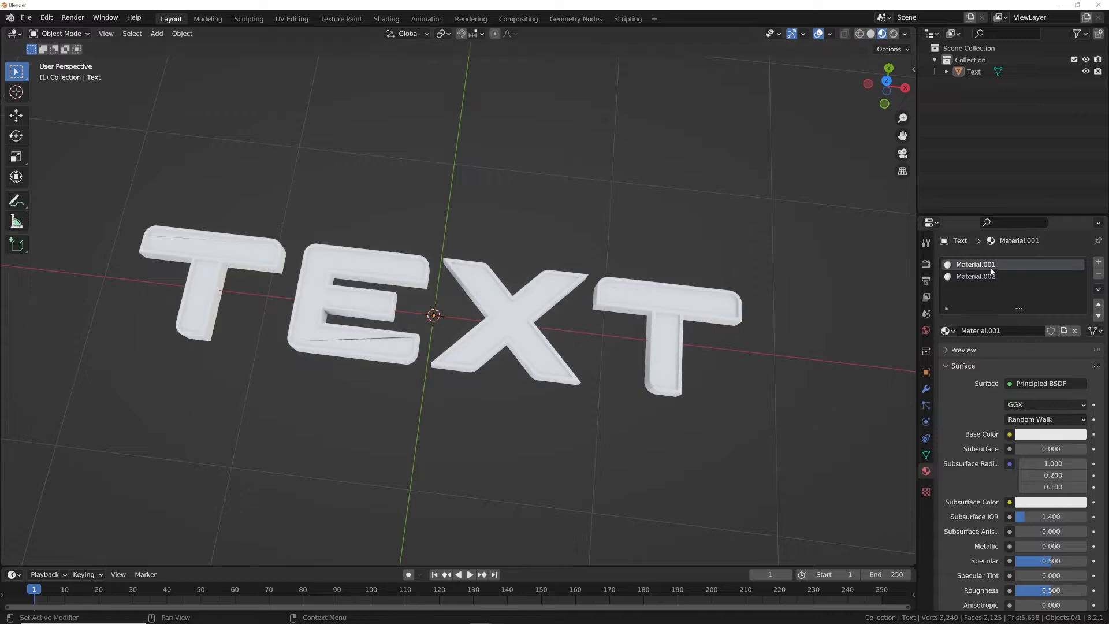
left_click_drag(1068, 546, 1088, 546)
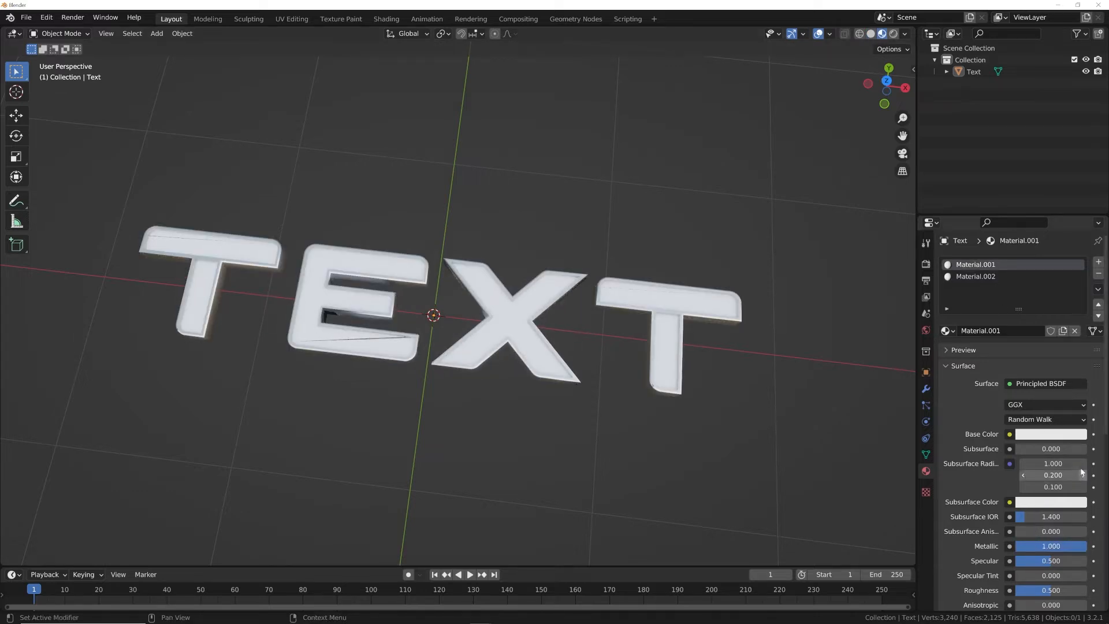
left_click(1066, 436)
left_click_drag(1078, 278, 1077, 316)
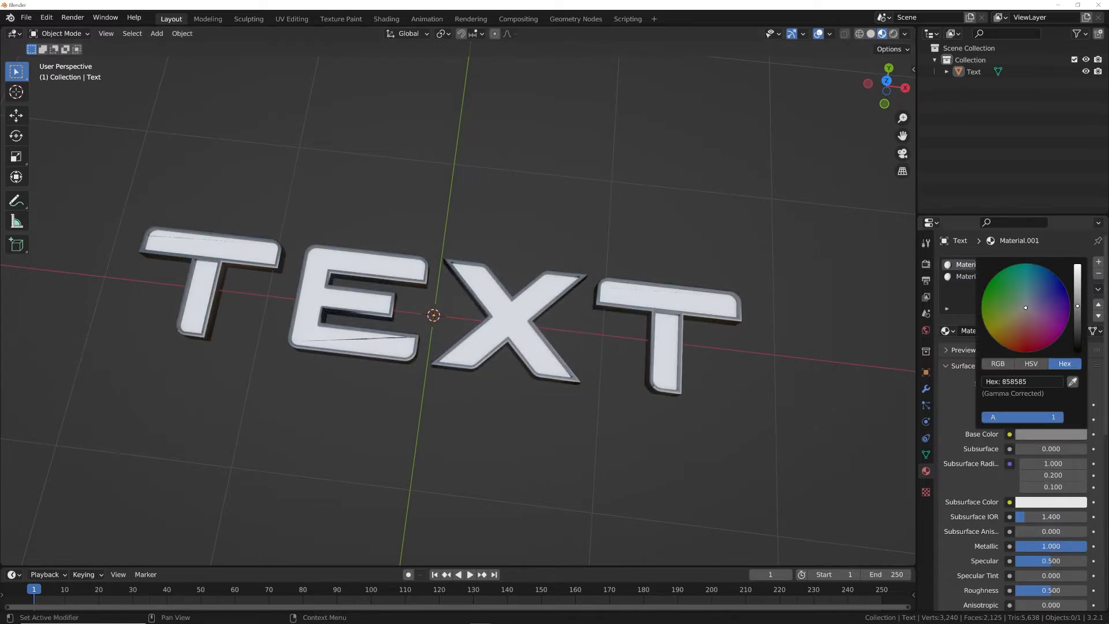
Step: Change the second material's surface to an Emission shader with a strength of 5.3
left_click(975, 277)
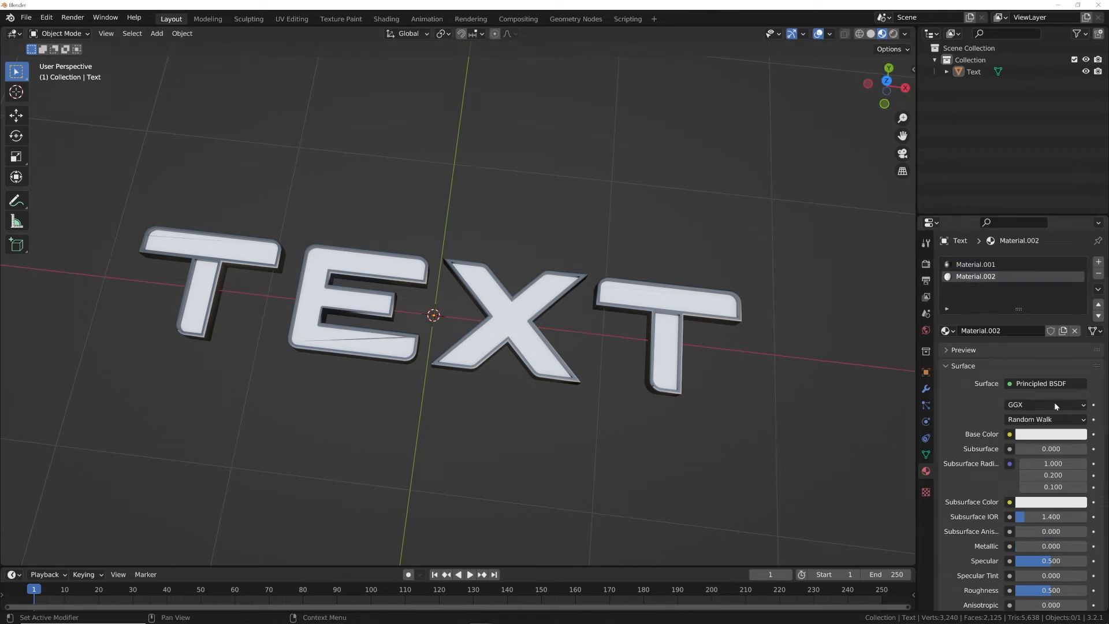
left_click(1055, 385)
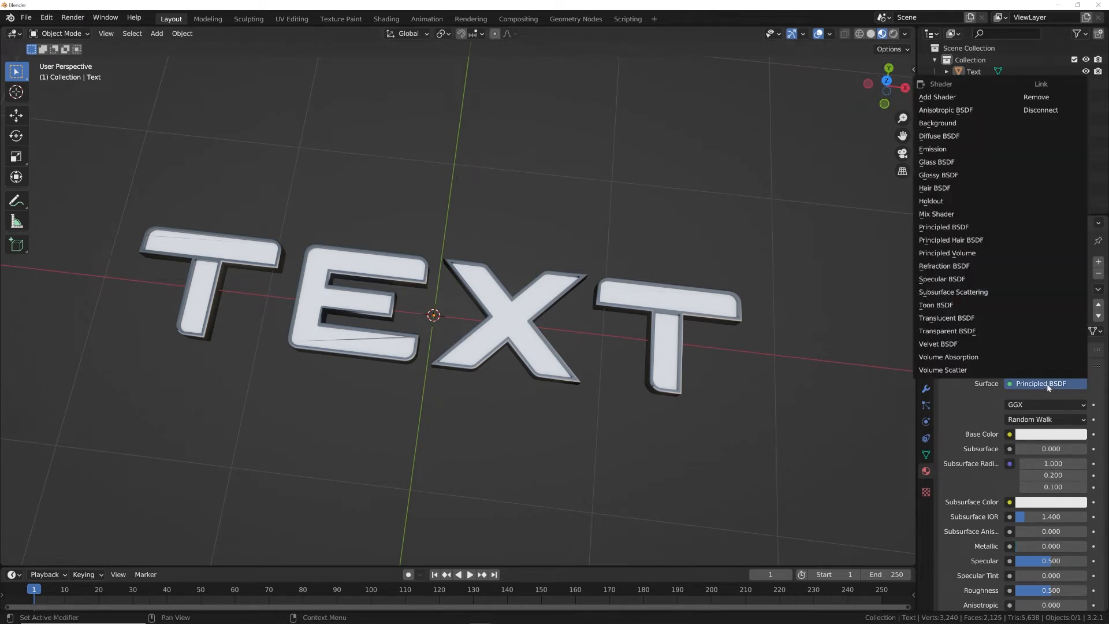
left_click(976, 148)
mouse_move(1050, 419)
left_mouse_down()
mouse_move(1079, 420)
mouse_move(1061, 419)
left_mouse_up()
middle_click_drag(517, 341, 582, 289)
scroll(554, 306, "up", 4)
middle_click_drag(471, 350, 499, 342)
scroll(509, 338, "down", 6)
middle_click_drag(614, 286, 512, 381)
scroll(508, 360, "up", 3)
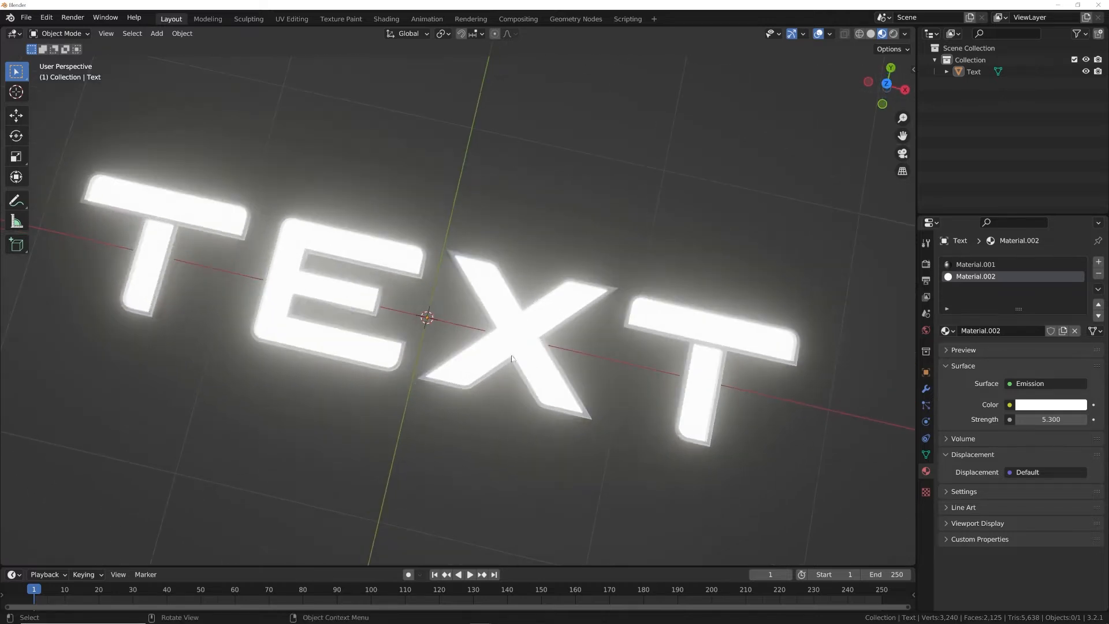
Step: Switch to the Shading workspace and show the text in rendered viewport shading
left_click(386, 19)
middle_click_drag(593, 286, 720, 412)
scroll(666, 382, "up", 3)
scroll(719, 411, "down", 2)
scroll(715, 370, "up", 3)
scroll(904, 39, "down", 2)
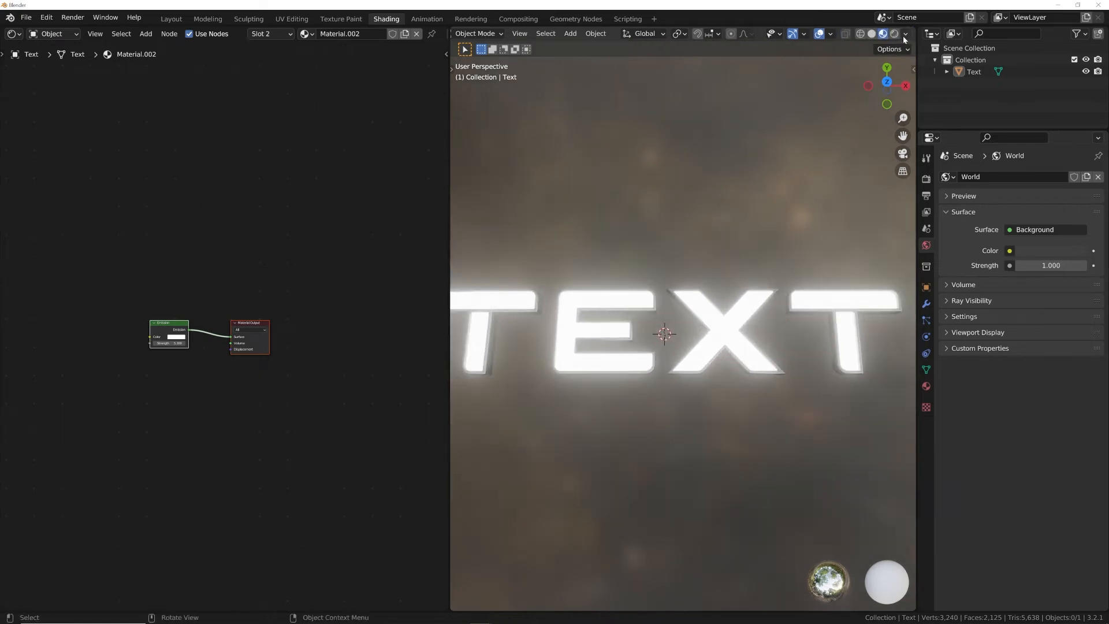
left_click(897, 36)
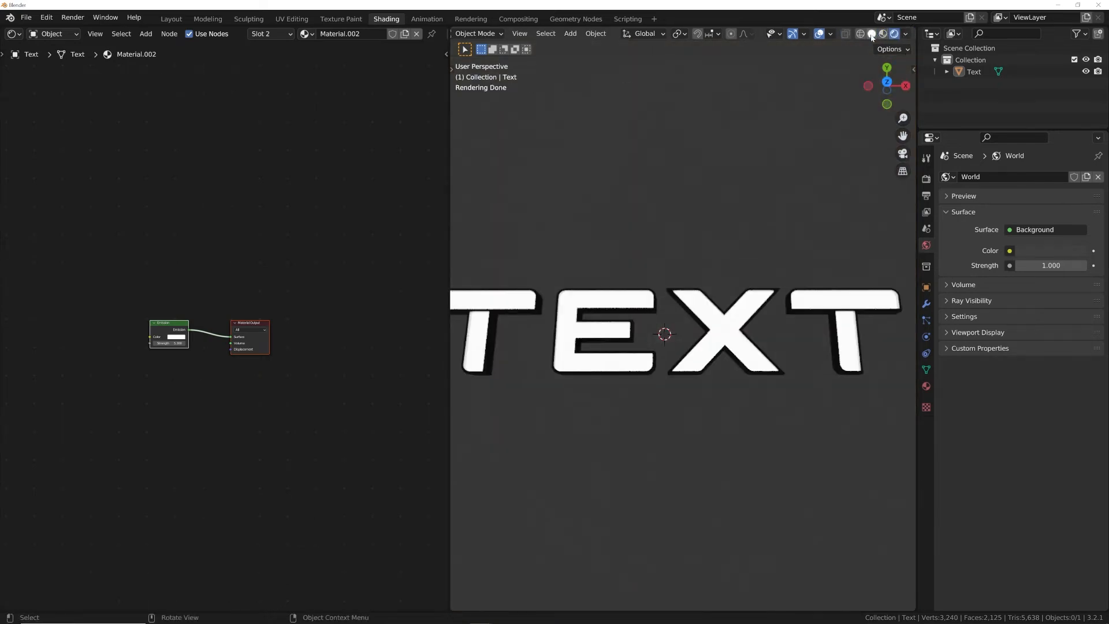
Step: Switch the viewport to material preview shading and set its World Opacity to 0
left_click(882, 34)
left_click(904, 35)
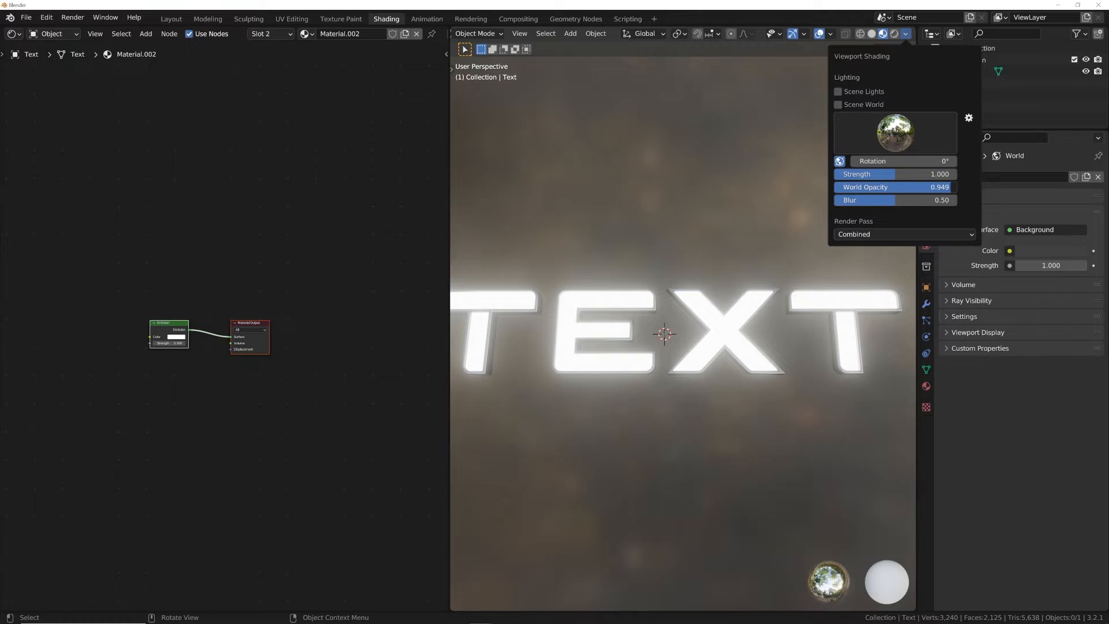
left_click_drag(950, 187, 833, 186)
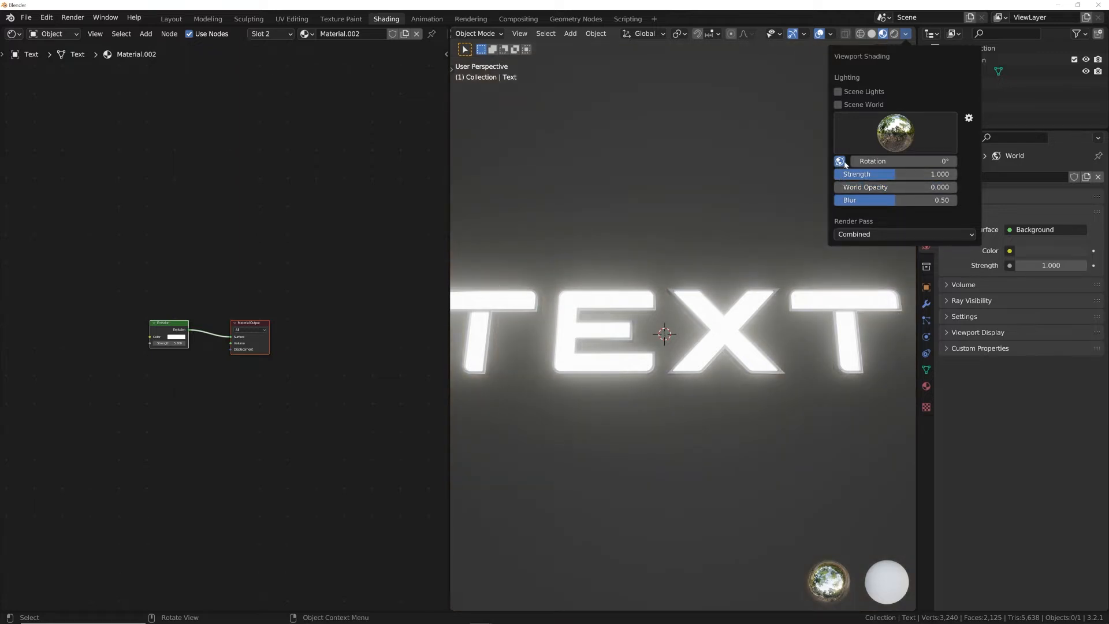
Step: Add a ColorRamp node before the Emission shader and connect its Color output to the Emission color
scroll(139, 344, "up", 4)
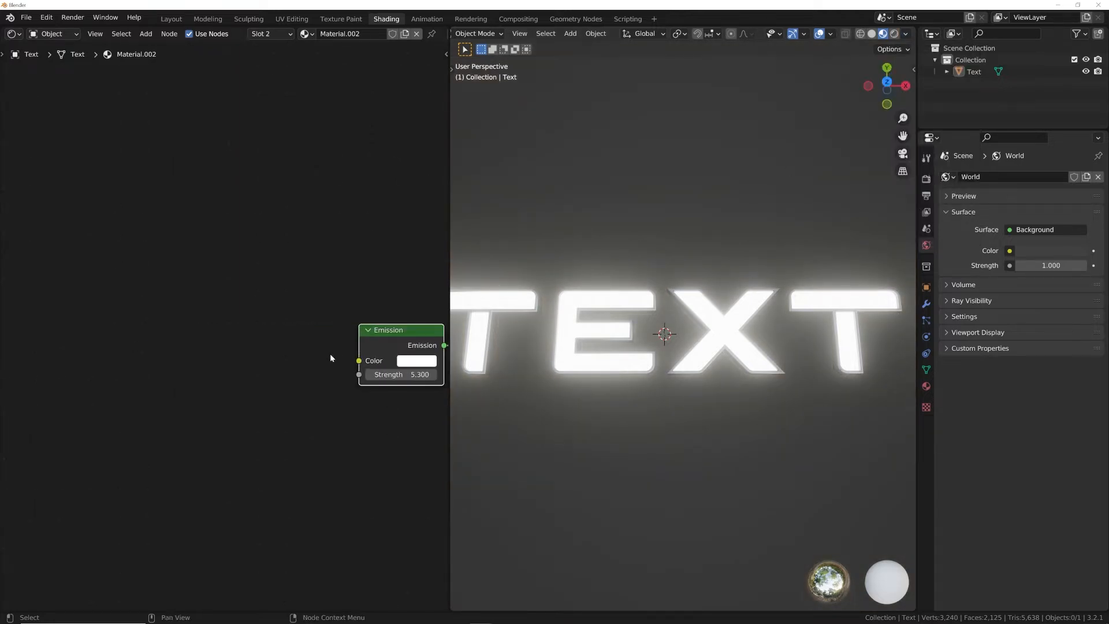
middle_click_drag(330, 354, 236, 357)
middle_click_drag(316, 363, 348, 362)
key("shift+a")
left_click(311, 262)
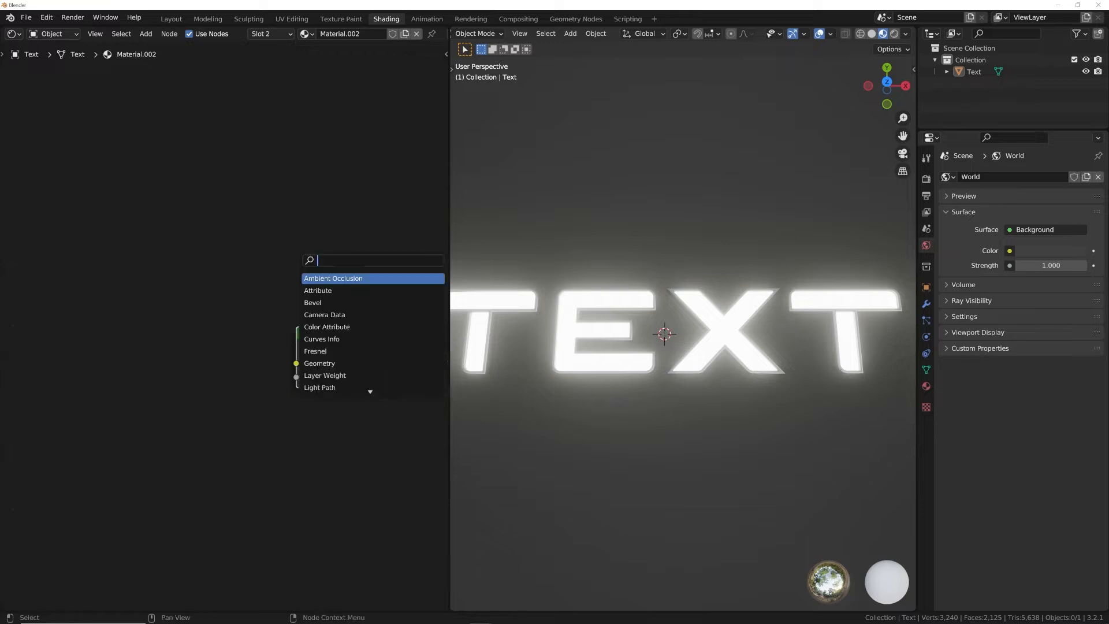
type("co")
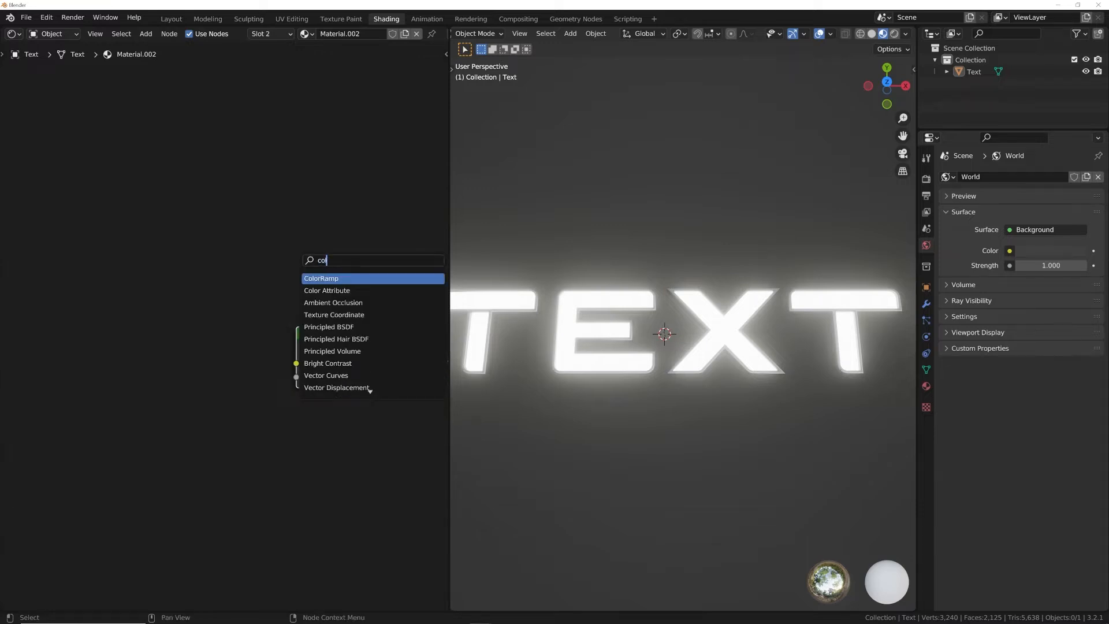
key("Return")
left_click(224, 373)
left_click_drag(262, 336, 297, 362)
Step: Set the ColorRamp to Constant interpolation, move the white stop to 0.542 and recolor that stop bright green
left_click(246, 371)
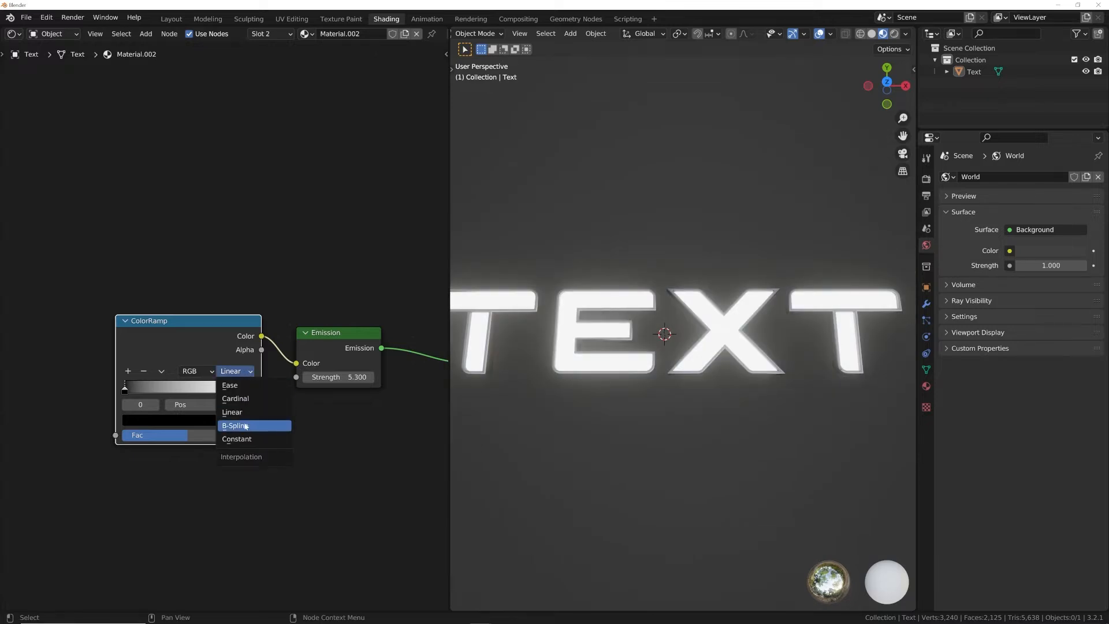
left_click(237, 438)
left_click_drag(250, 391, 192, 395)
left_click(211, 422)
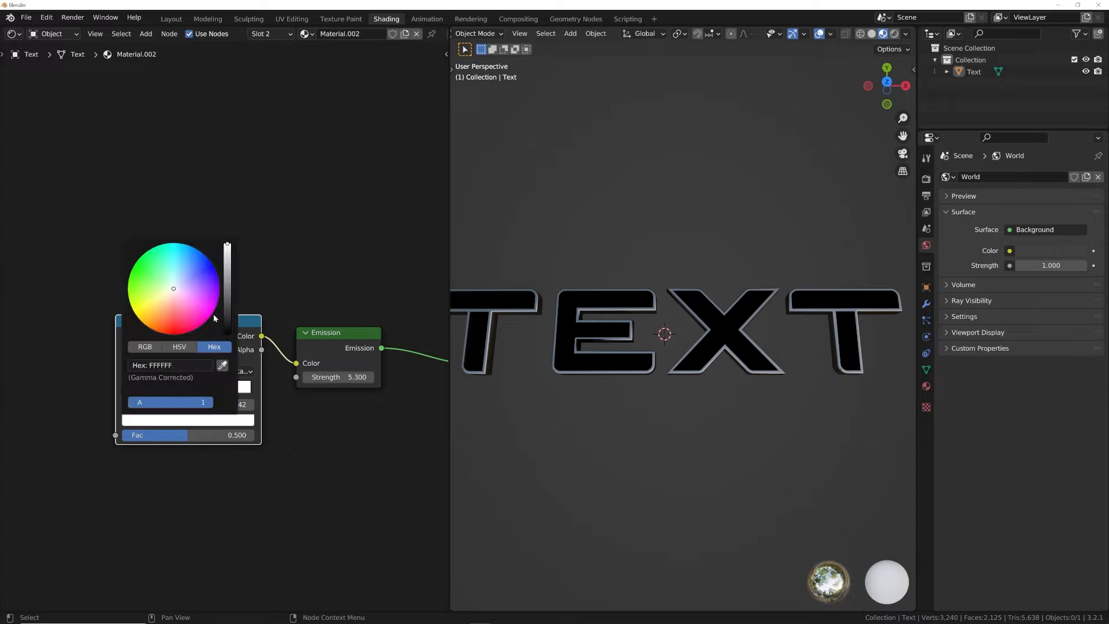
left_click(141, 275)
Step: Add a Wave Texture node and connect its Color output to the ColorRamp's Fac input
middle_click_drag(193, 306, 355, 304)
key("shift+a")
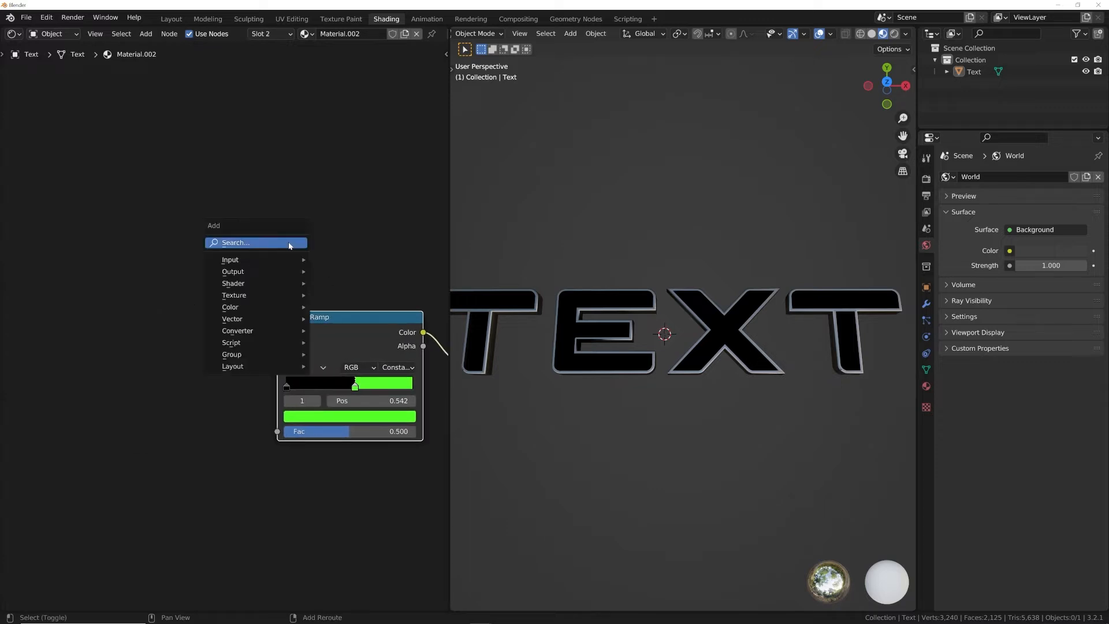
left_click(290, 243)
type("wave")
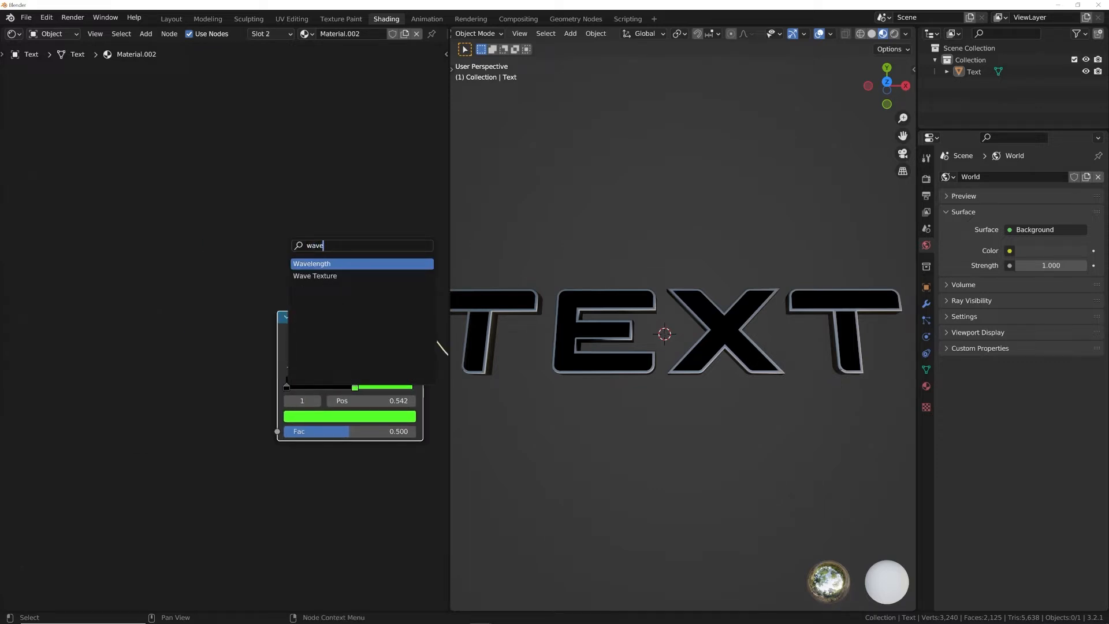
left_click(314, 276)
left_click_drag(201, 336, 278, 431)
middle_click_drag(165, 339, 265, 336)
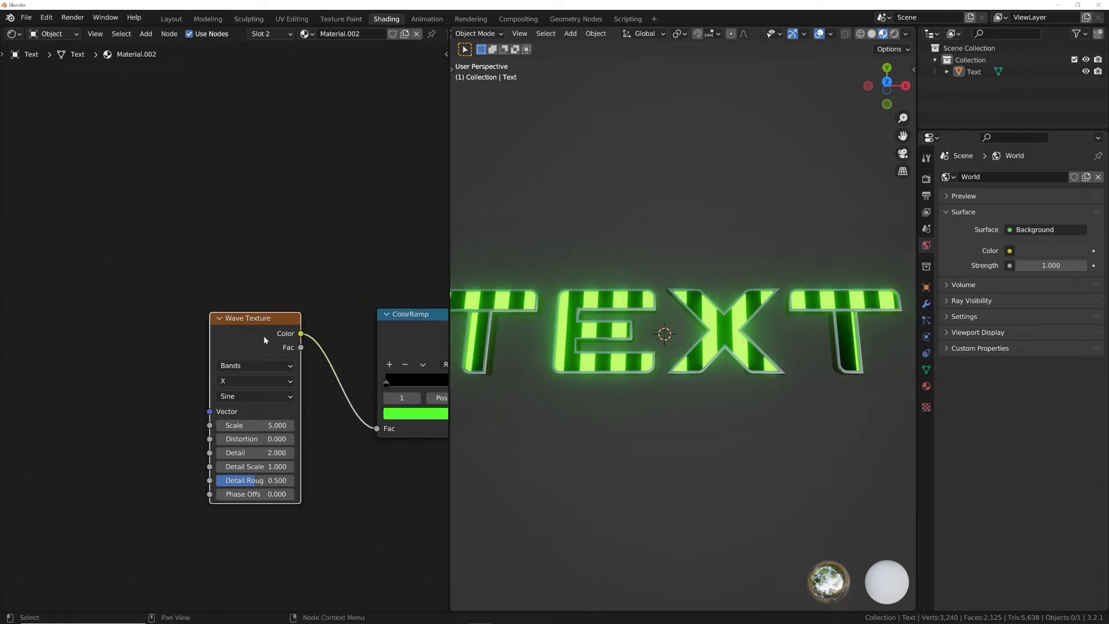
Step: Add Texture Coordinate and Mapping nodes to the Wave Texture, using Object coordinates and a Z rotation of 57.9°
key("ctrl+t")
middle_click_drag(162, 434, 294, 338)
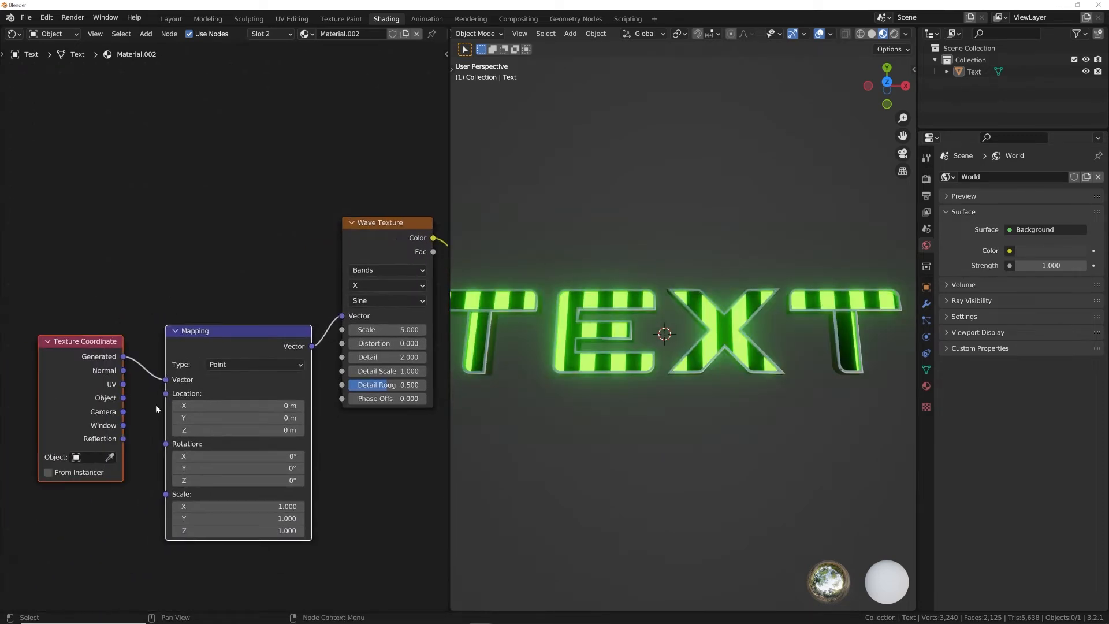
left_click_drag(162, 384, 166, 379)
middle_click_drag(166, 379, 91, 365)
left_click_drag(147, 454, 212, 466)
key("BackSpace")
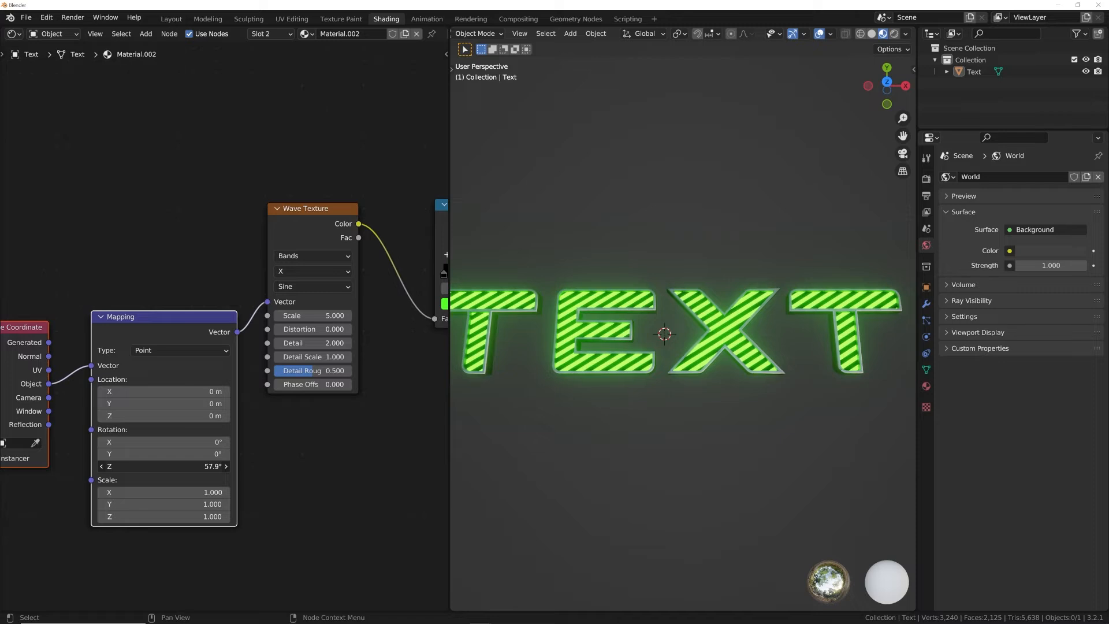
Step: Set the Wave Texture's scale to 1.54 and phase offset to -7.5, and move the ColorRamp's green stop to 0.483
left_click_drag(315, 315, 271, 316)
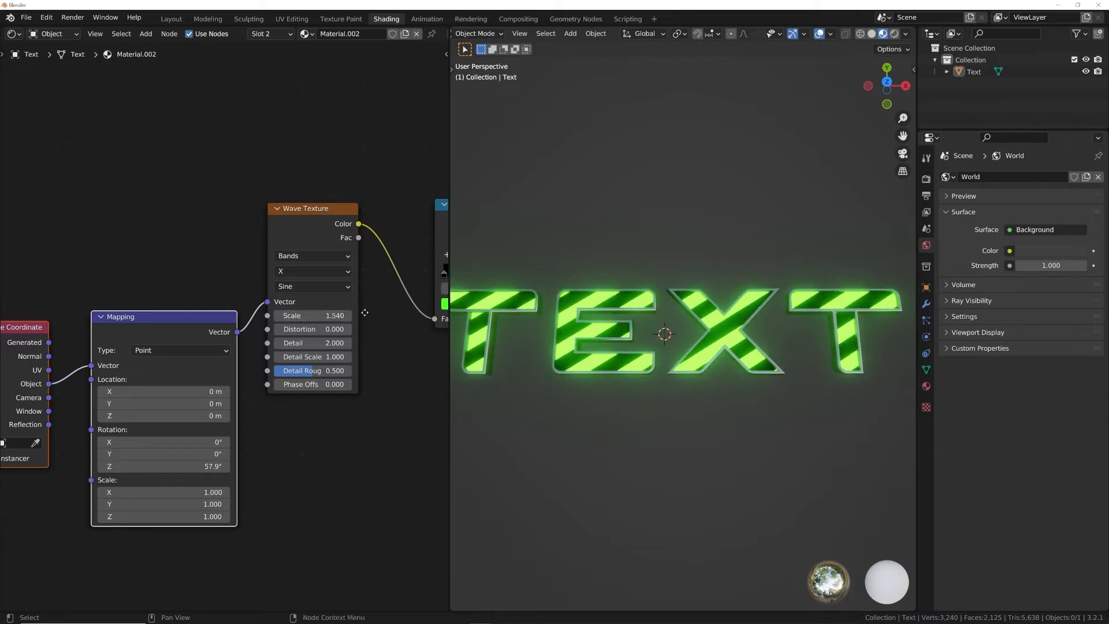
middle_click_drag(428, 289, 239, 302)
left_click_drag(344, 287, 312, 298)
mouse_move(124, 398)
left_mouse_down()
mouse_move(66, 398)
mouse_move(132, 398)
left_mouse_up()
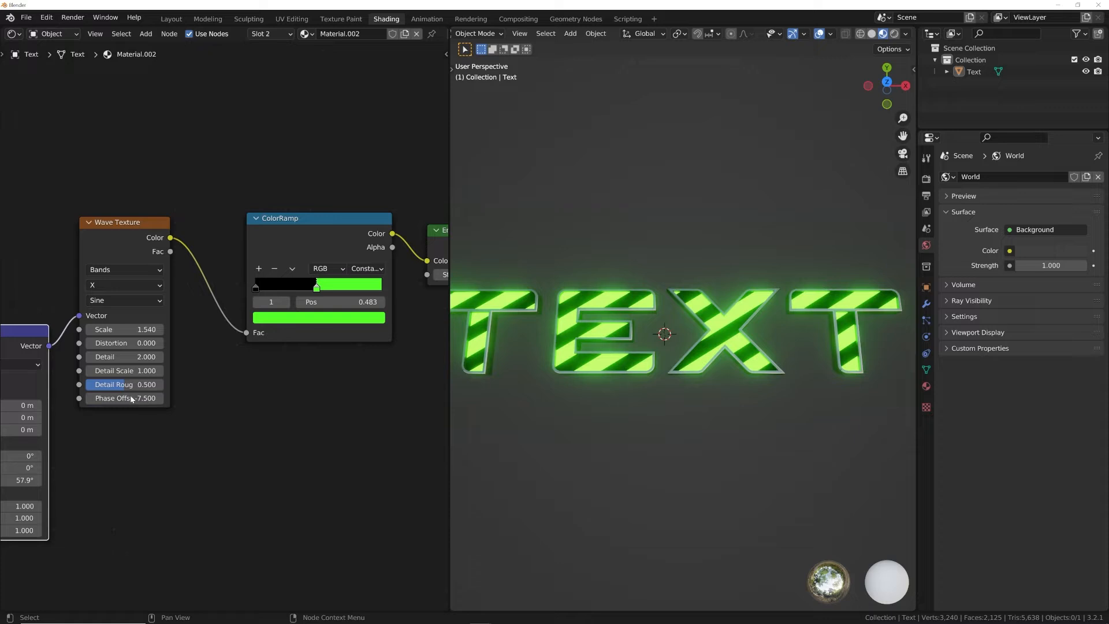
Step: Make the ColorRamp's green stop more saturated and raise the Emission strength to 8.0
left_click(324, 322)
middle_click_drag(328, 374, 192, 349)
left_click_drag(331, 250, 370, 250)
Step: Select the text object and open its slot 1 material, Material.001, for node editing
middle_click_drag(701, 442, 758, 363)
left_click(643, 385)
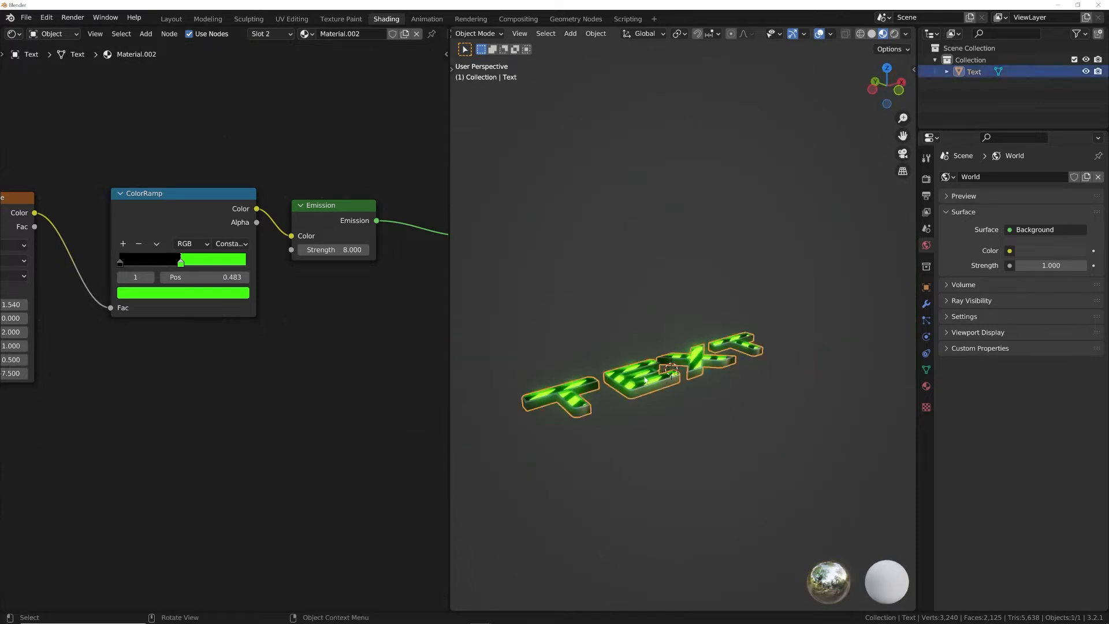
left_click(269, 34)
left_click(257, 60)
scroll(616, 432, "up", 6)
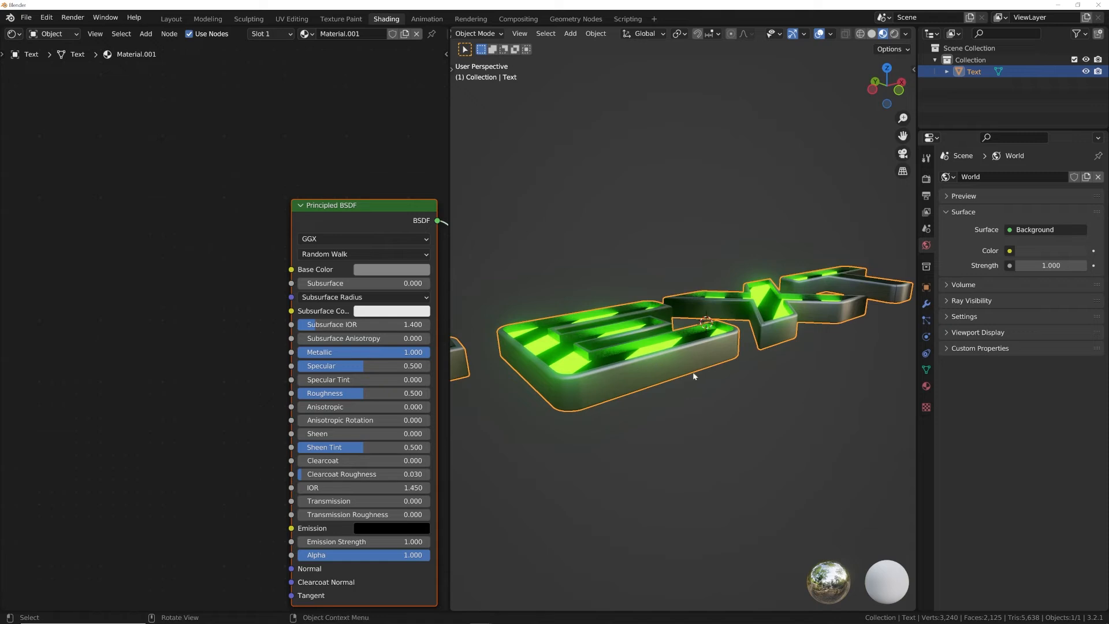
scroll(702, 374, "up", 4)
Step: Add a ColorRamp node in front of the Principled BSDF in Material.001
key("shift+a")
left_click(171, 291)
type("co")
key("Return")
left_click(89, 347)
middle_click_drag(89, 346, 244, 337)
Step: Add a Noise Texture, feed its Fac output into the ColorRamp and connect the ramp's Color to the Principled BSDF's Roughness
key("shift+a")
left_click(164, 274)
type("noi")
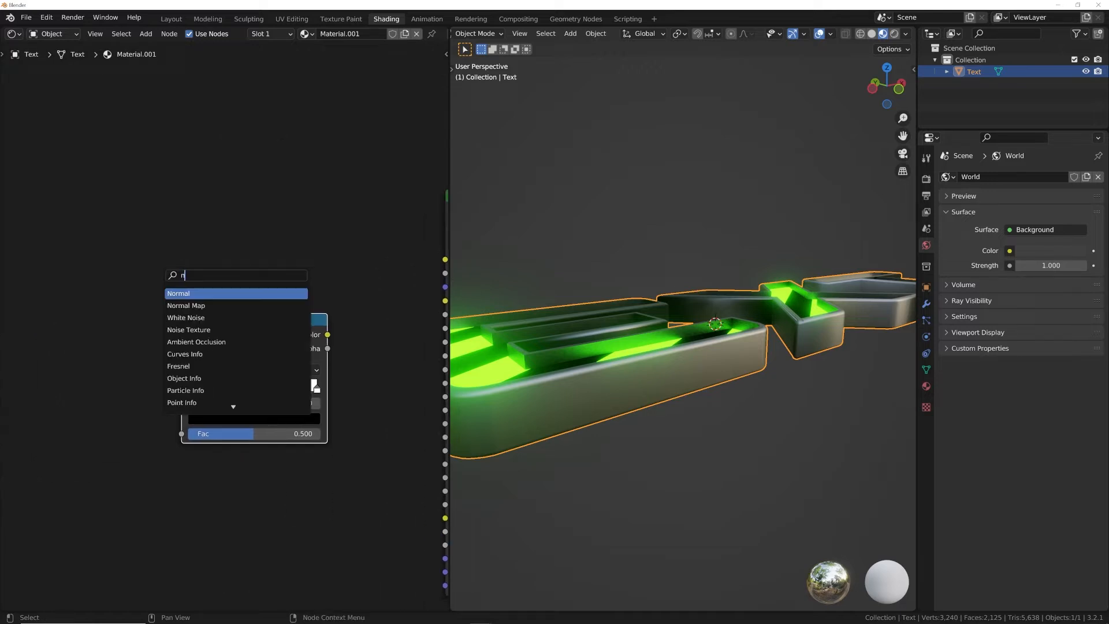
left_click(225, 305)
left_click(116, 349)
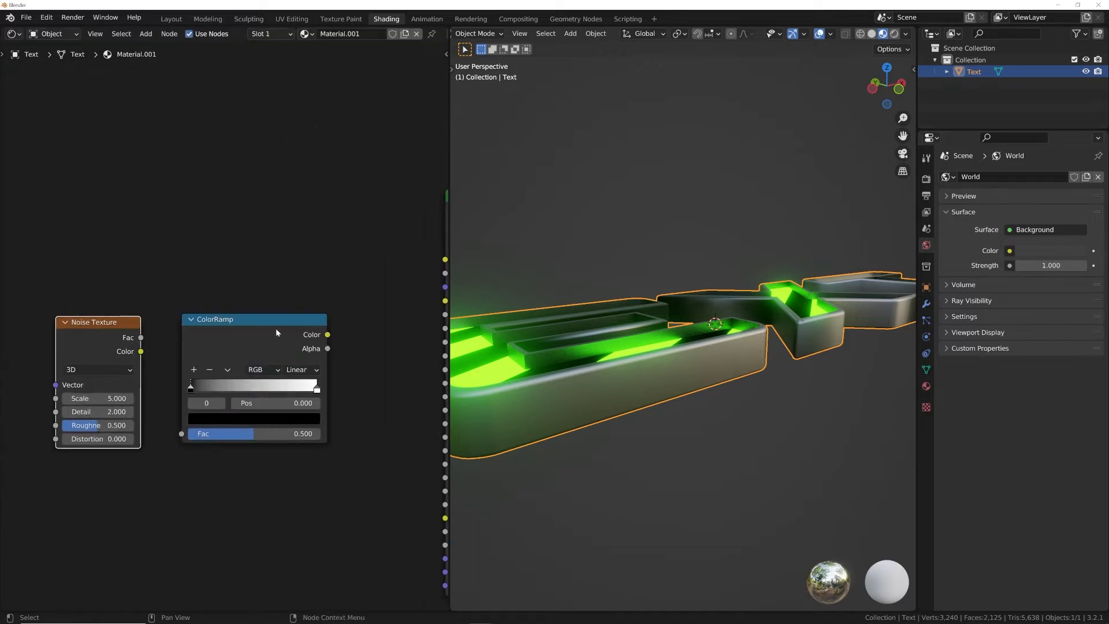
middle_click_drag(276, 330, 200, 324)
left_click_drag(251, 330, 367, 379)
middle_click_drag(82, 345, 237, 336)
left_click_drag(219, 324, 260, 420)
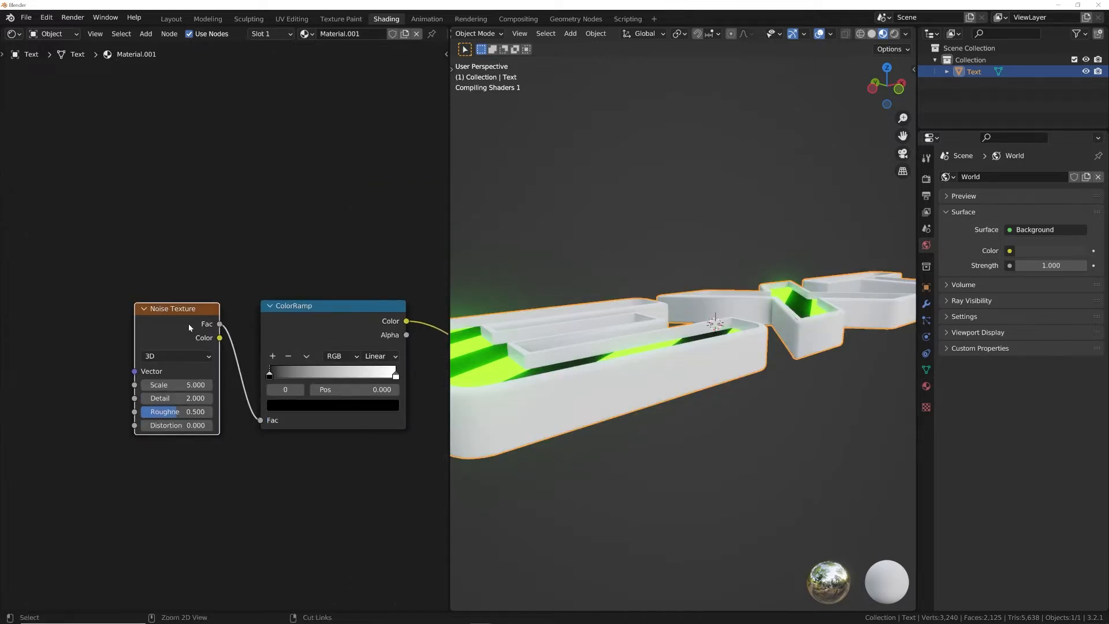
Step: Add Texture Coordinate and Mapping nodes to the Noise Texture and map it with Object coordinates
key("ctrl+t")
middle_click_drag(187, 327, 371, 281)
left_click_drag(104, 378, 154, 359)
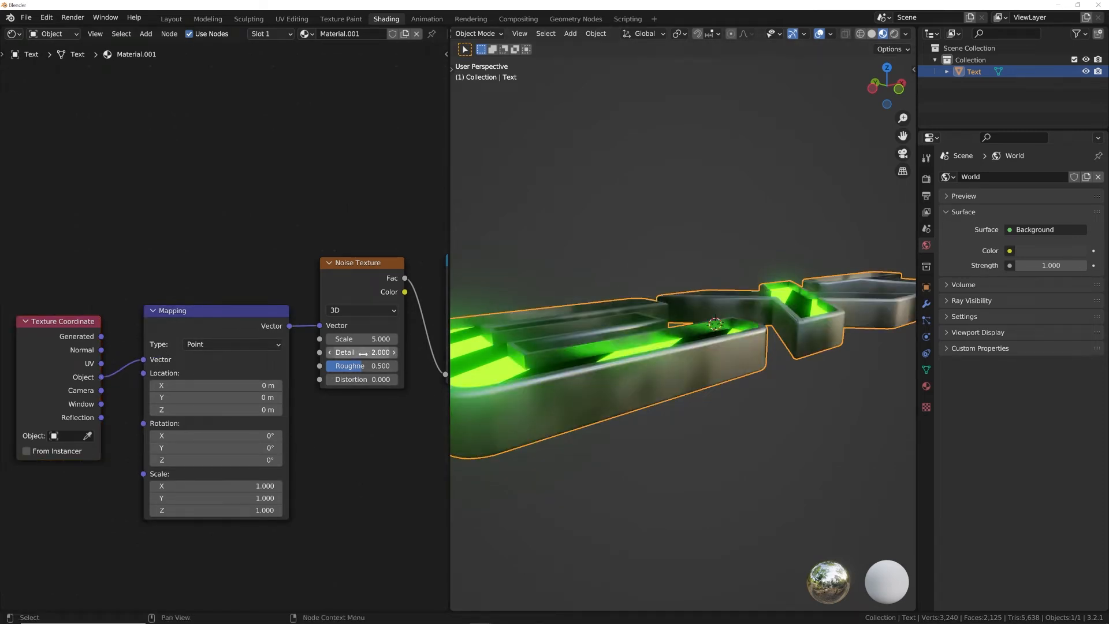
Step: Set the Noise Texture's detail to 12 and its roughness to 0.793
left_click_drag(365, 366, 386, 366)
middle_click_drag(343, 351, 196, 361)
middle_click_drag(672, 381, 627, 380)
Step: Move the roughness ColorRamp's black stop to 0.281 and white stop to 0.683, and lighten the black stop to medium grey
left_click_drag(311, 338, 348, 338)
left_click_drag(429, 341, 388, 342)
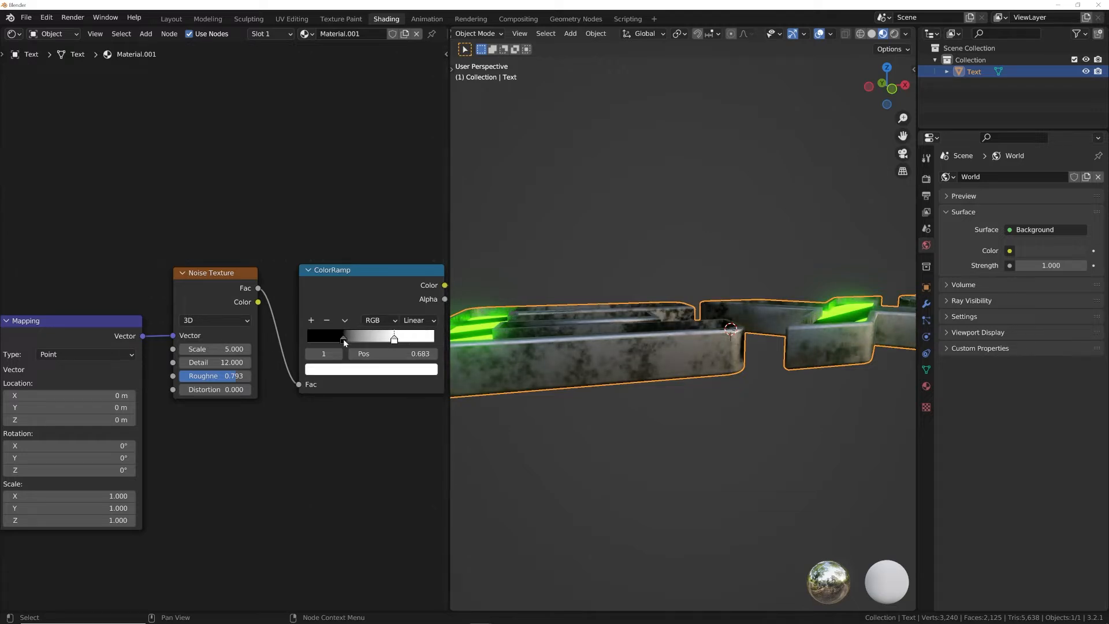
left_click(354, 368)
left_click_drag(410, 274, 410, 245)
middle_click_drag(715, 372, 682, 374)
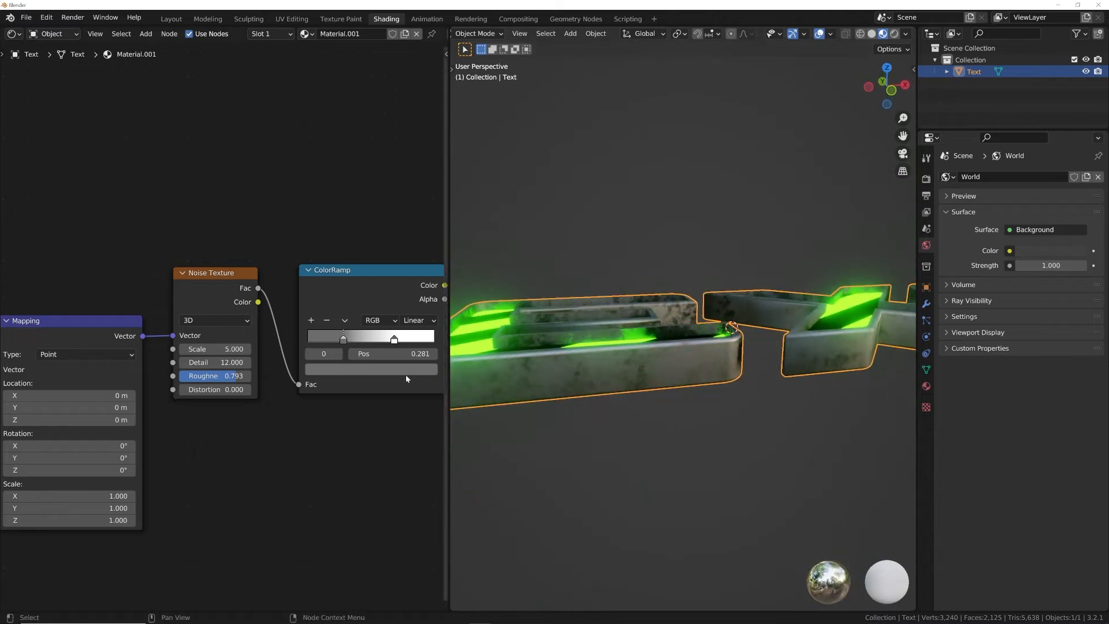
Step: Add a Bump node and connect its Normal output to the Principled BSDF's Normal input
middle_click_drag(384, 400, 230, 321)
key("shift+a")
left_click(322, 335)
type("bump")
key("Return")
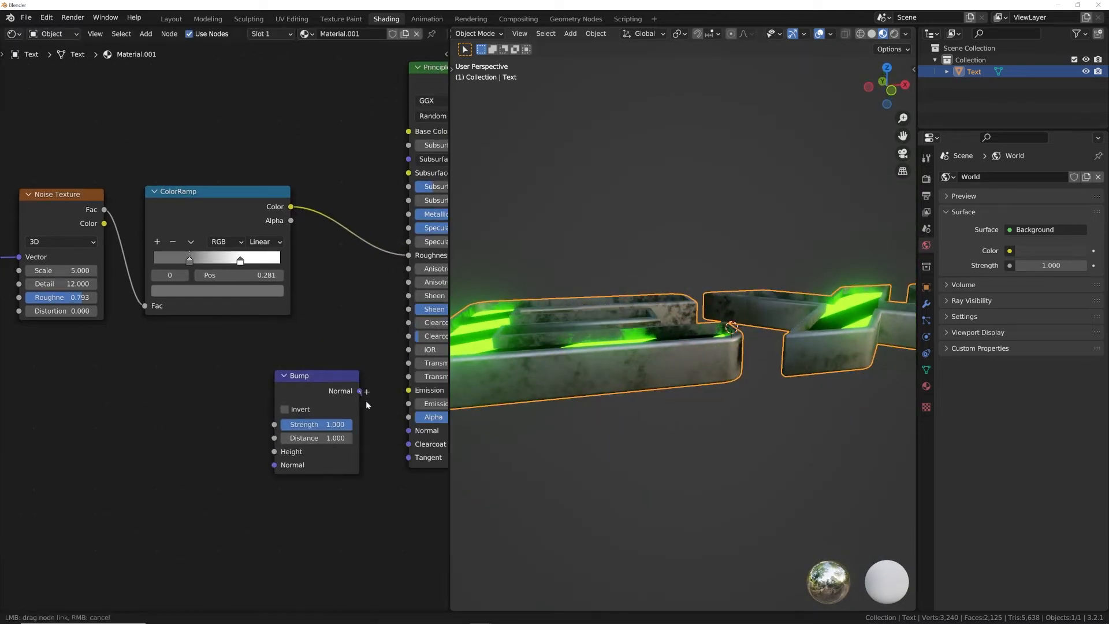
left_click_drag(409, 437, 408, 433)
Step: Add a second ColorRamp, feed it from the Noise Texture's Fac and connect its Color to the Bump node's Height
middle_click_drag(219, 309, 337, 316)
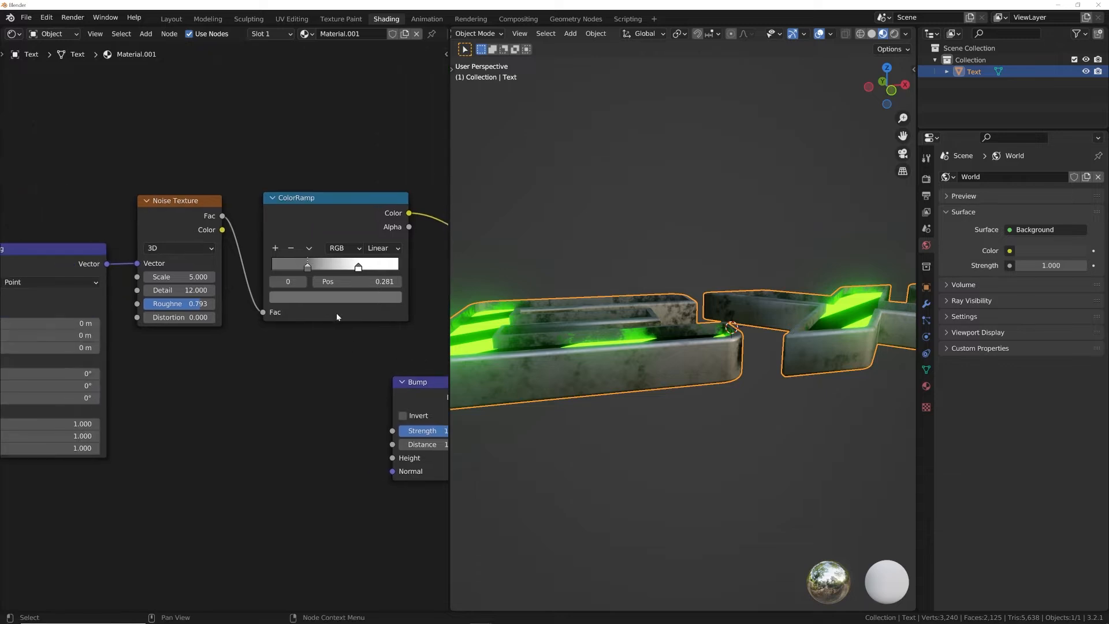
key("shift+a")
left_click(323, 170)
type("col")
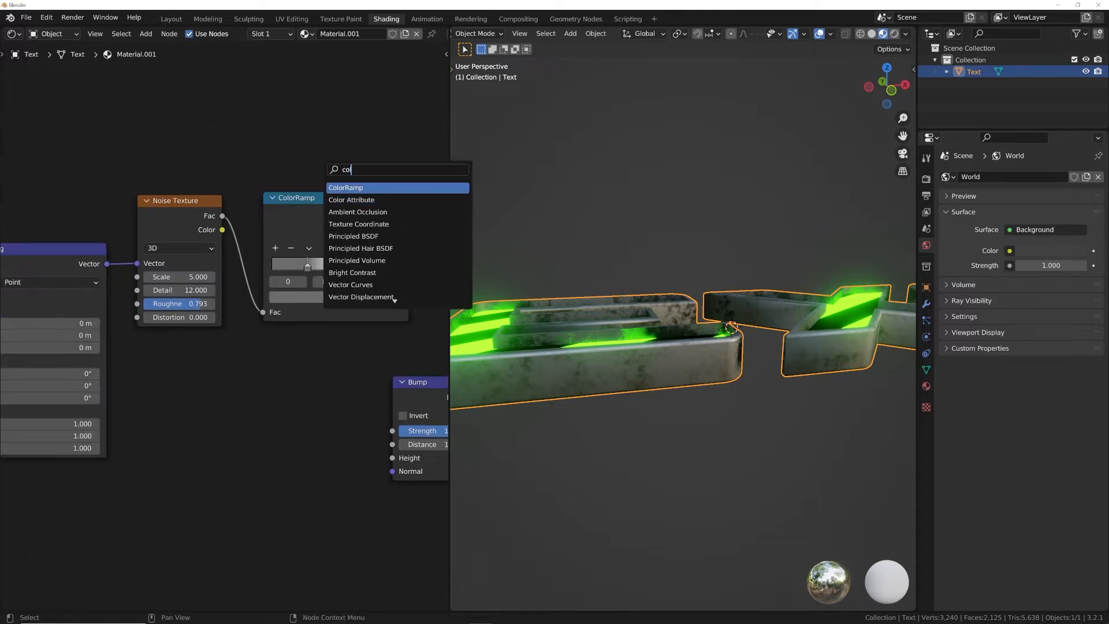
key("Return")
left_click_drag(223, 219, 217, 317)
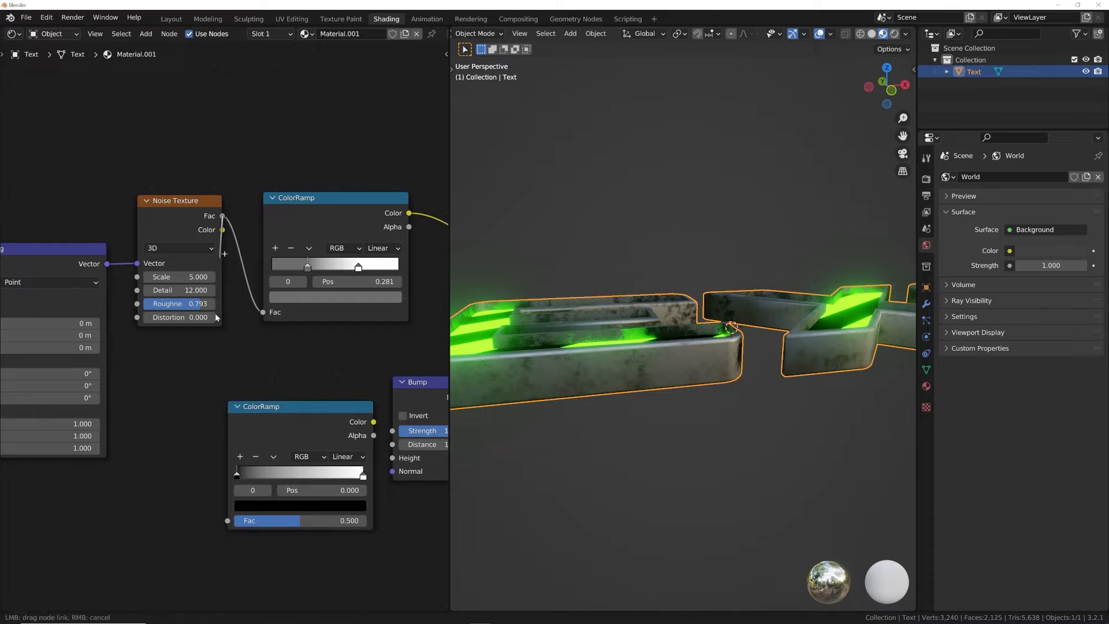
left_click_drag(228, 520, 227, 521)
left_click_drag(302, 428, 267, 425)
left_click_drag(339, 419, 392, 450)
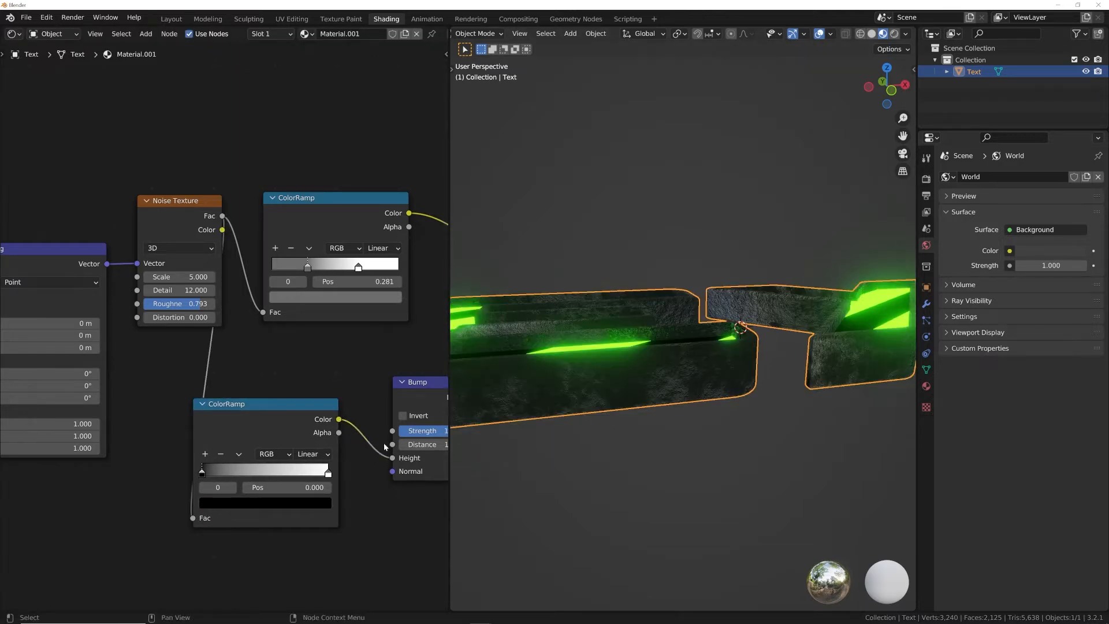
Step: Set the Bump node's Distance to 0.1
middle_click_drag(444, 444, 354, 441)
type("0.1")
key("Return")
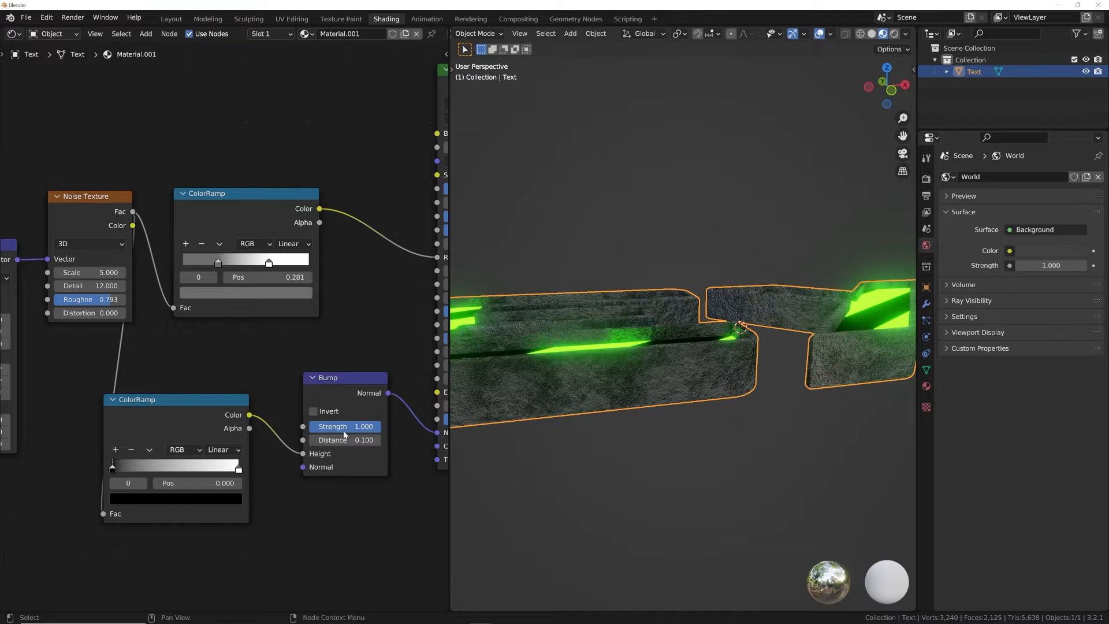
Step: Move the white stop of the bump's ColorRamp to 0.449 and set the Bump strength to 0.38
left_click_drag(236, 470, 156, 478)
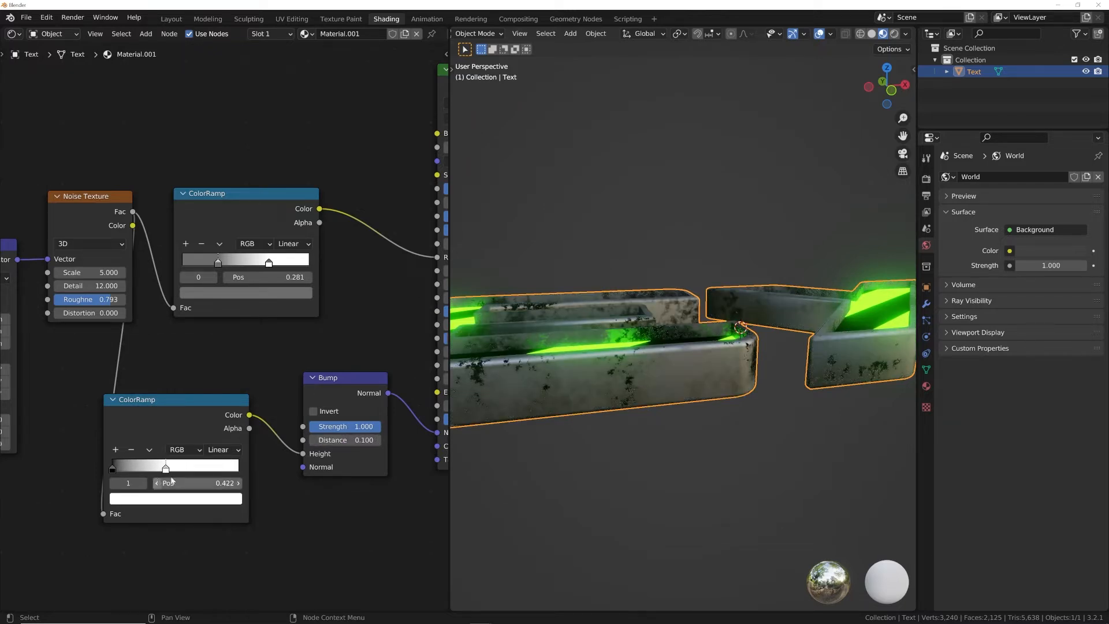
left_click_drag(370, 430, 333, 430)
mouse_move(751, 381)
middle_mouse_down()
mouse_move(750, 335)
mouse_move(750, 370)
middle_mouse_up()
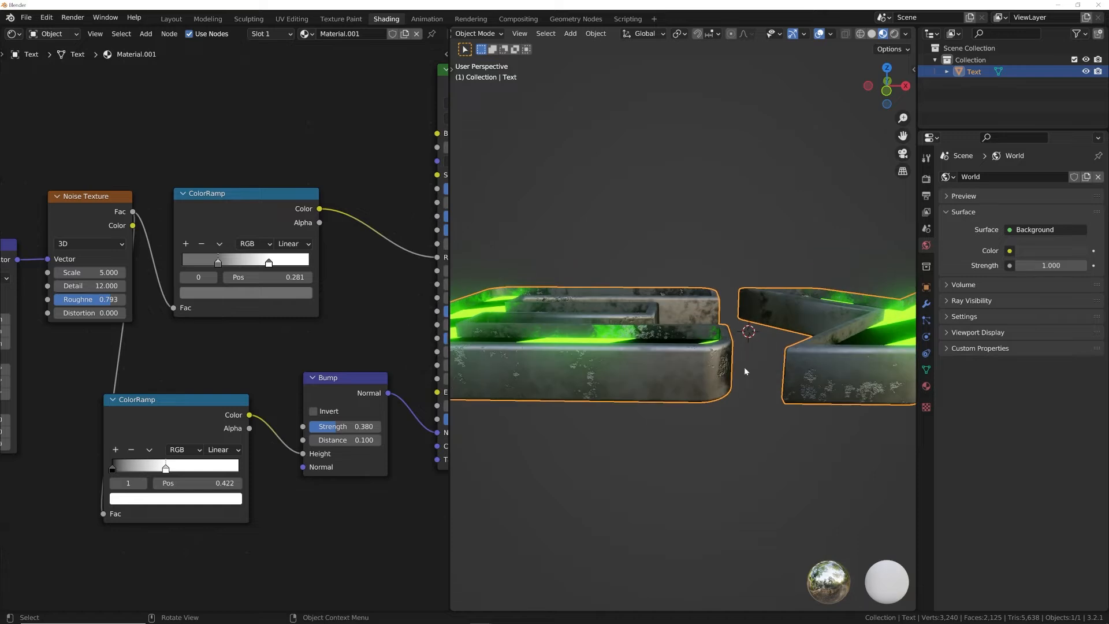
left_click_drag(166, 470, 171, 470)
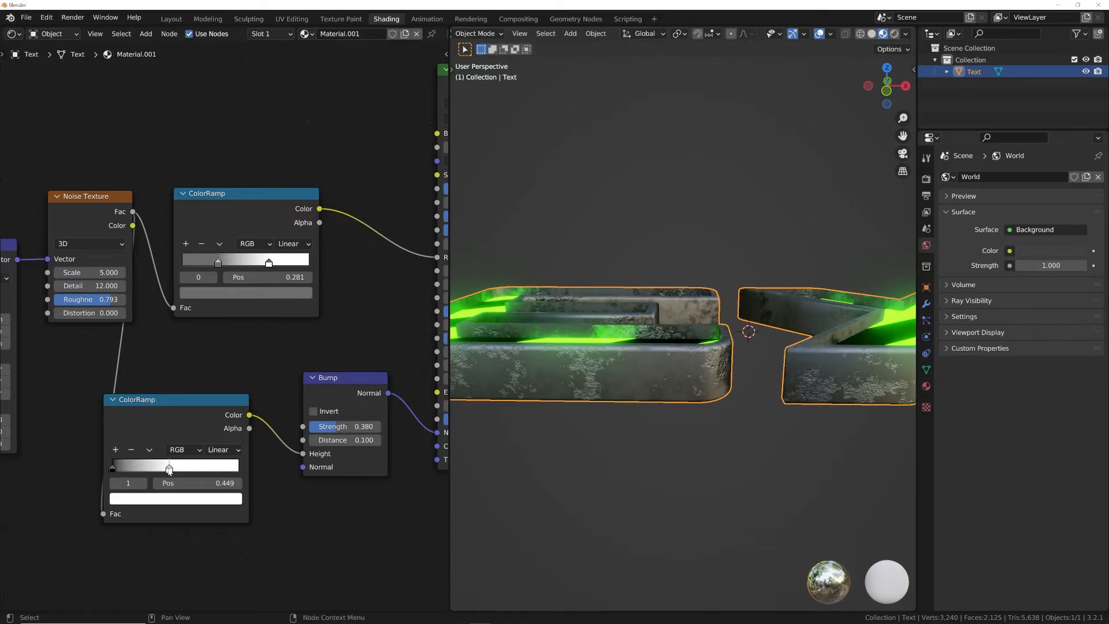
middle_click_drag(730, 389, 636, 335)
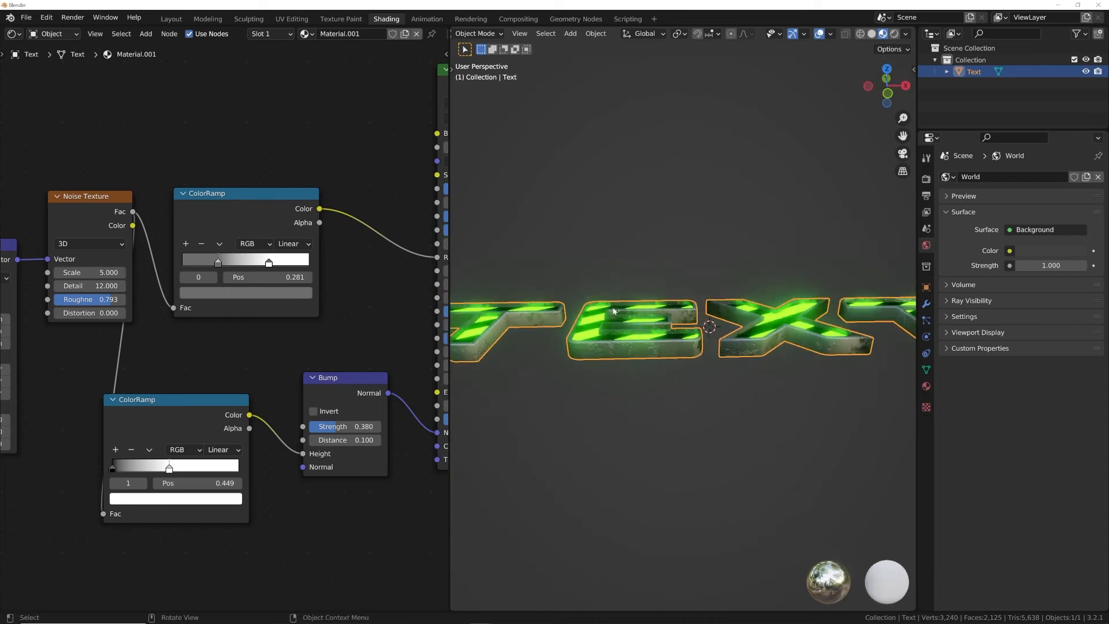
Step: Switch to the Layout workspace and add a plane mesh to the scene
left_click(171, 19)
middle_click_drag(532, 257, 579, 171)
key("shift+a")
mouse_move(579, 171)
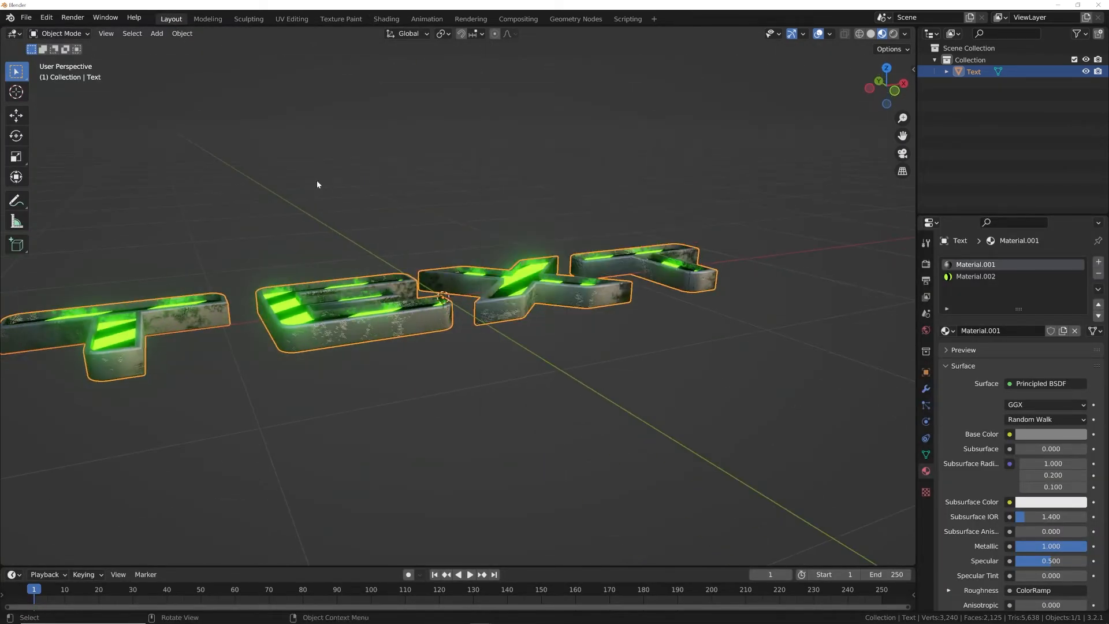
key("shift+a")
mouse_move(353, 179)
left_click(420, 183)
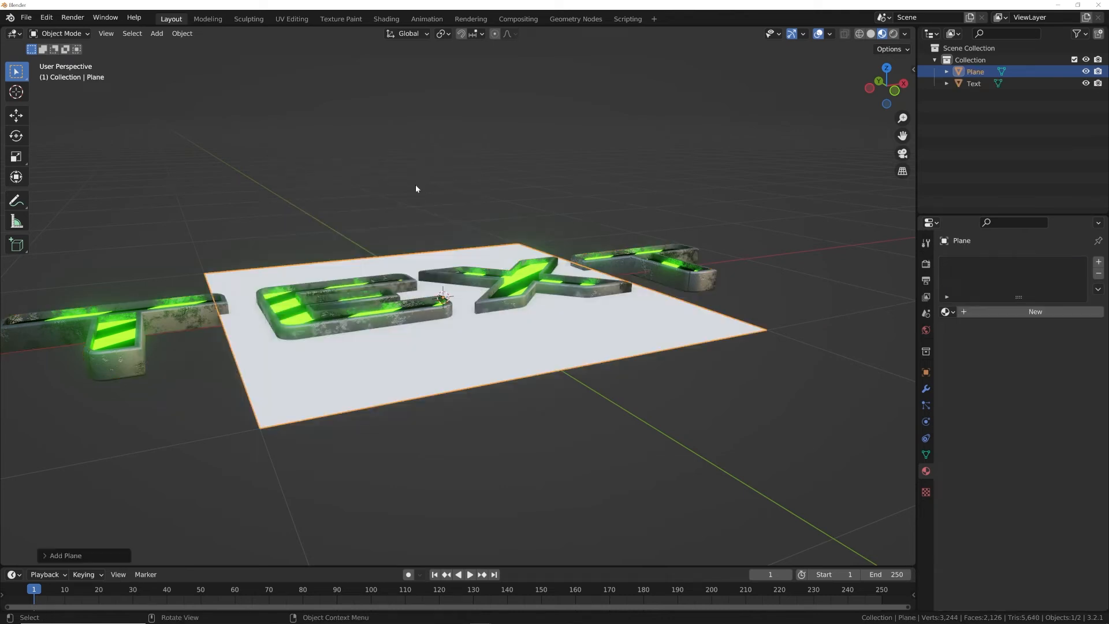
Step: Move the plane down along the Z axis so it lies beneath the text as a floor
middle_click_drag(476, 273, 479, 231)
left_click(17, 115)
left_click_drag(435, 244, 440, 249)
middle_click_drag(441, 250, 453, 277)
scroll(454, 278, "up", 2)
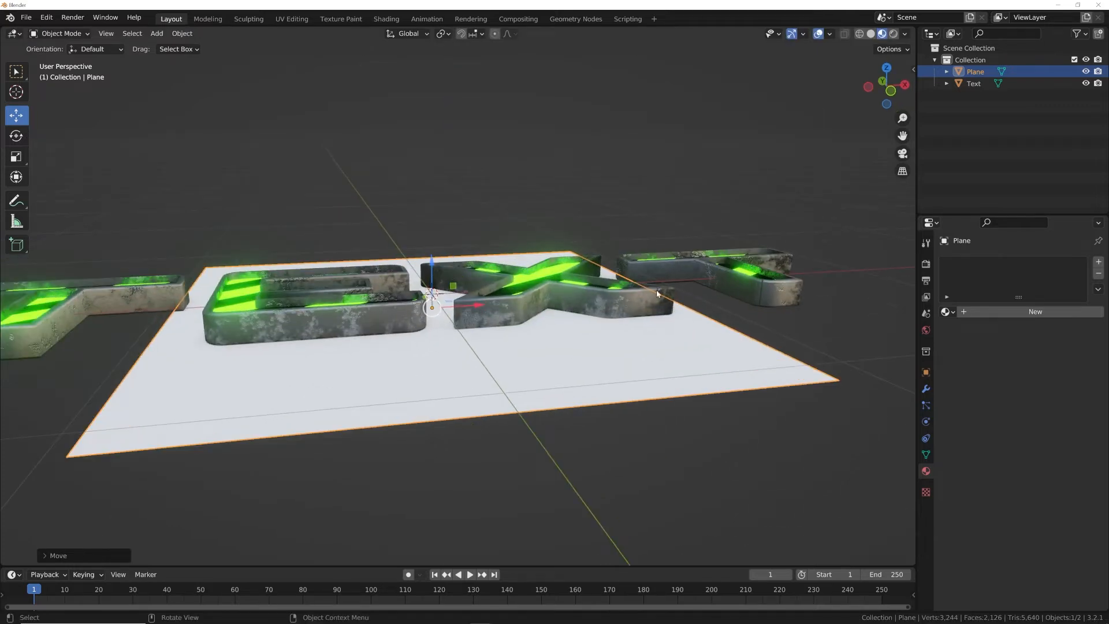
Step: Switch to the Geometry Nodes workspace, create a new node tree on the plane and delete its Group Input node
middle_click_drag(444, 324, 546, 348)
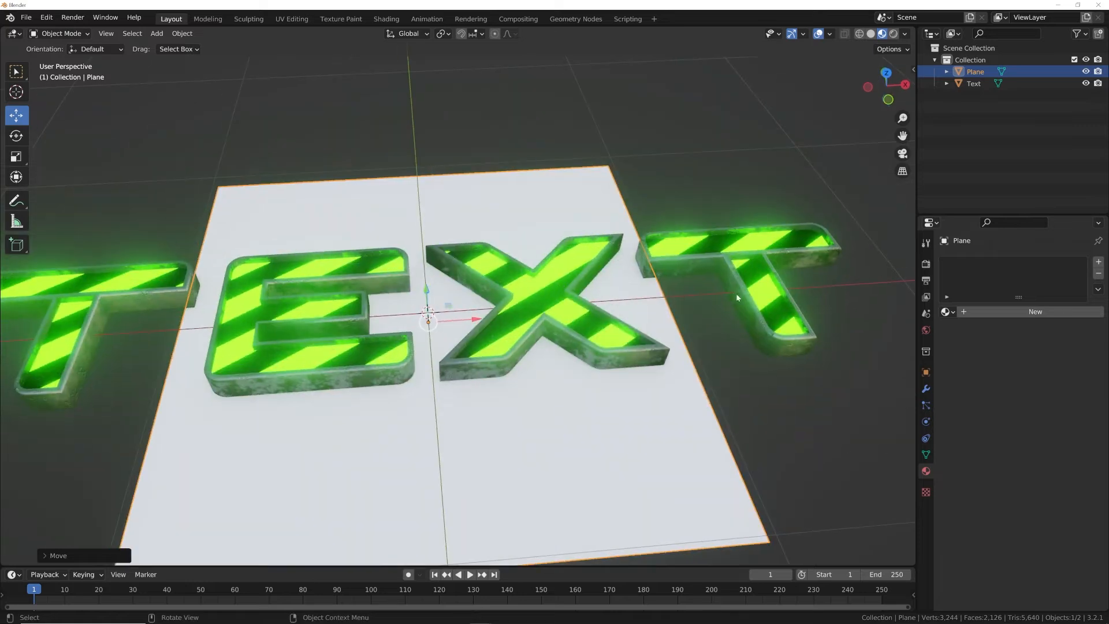
left_click(563, 22)
left_click_drag(365, 327, 369, 323)
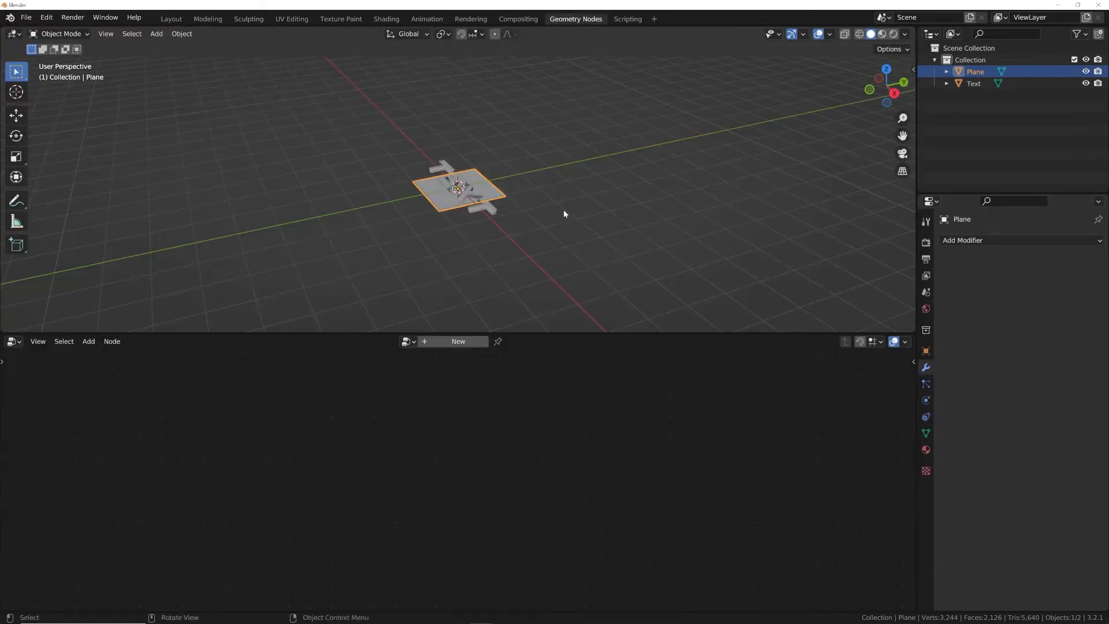
middle_click_drag(563, 209, 614, 199)
scroll(615, 199, "up", 3)
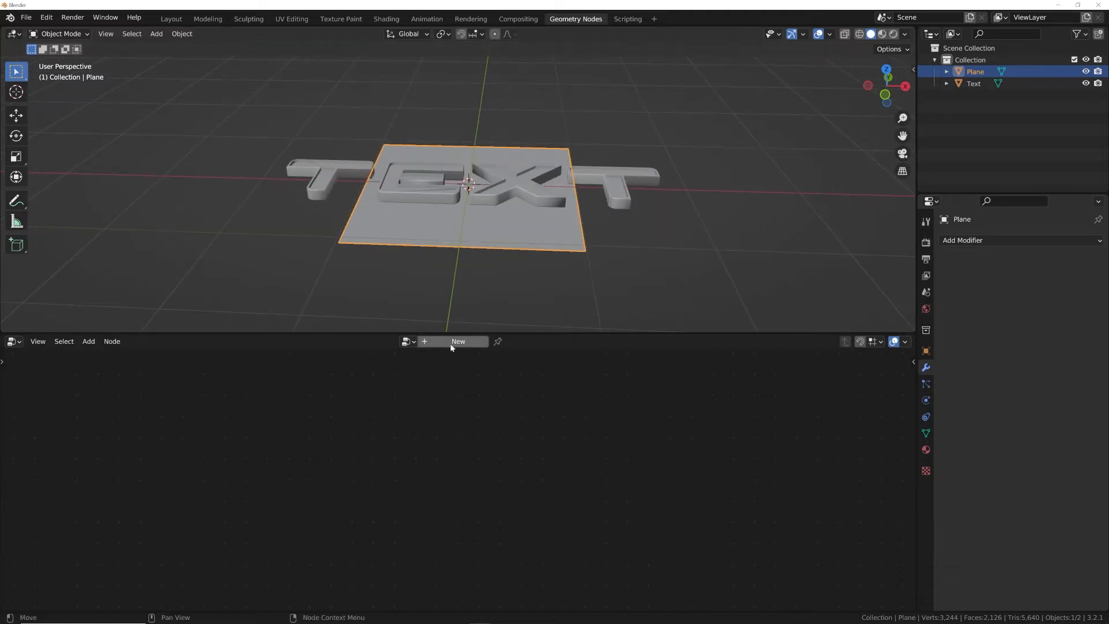
left_click(452, 341)
left_click(213, 486)
key("x")
Step: Add a Grid node and connect its Mesh output to the Group Output's Geometry
key("shift+a")
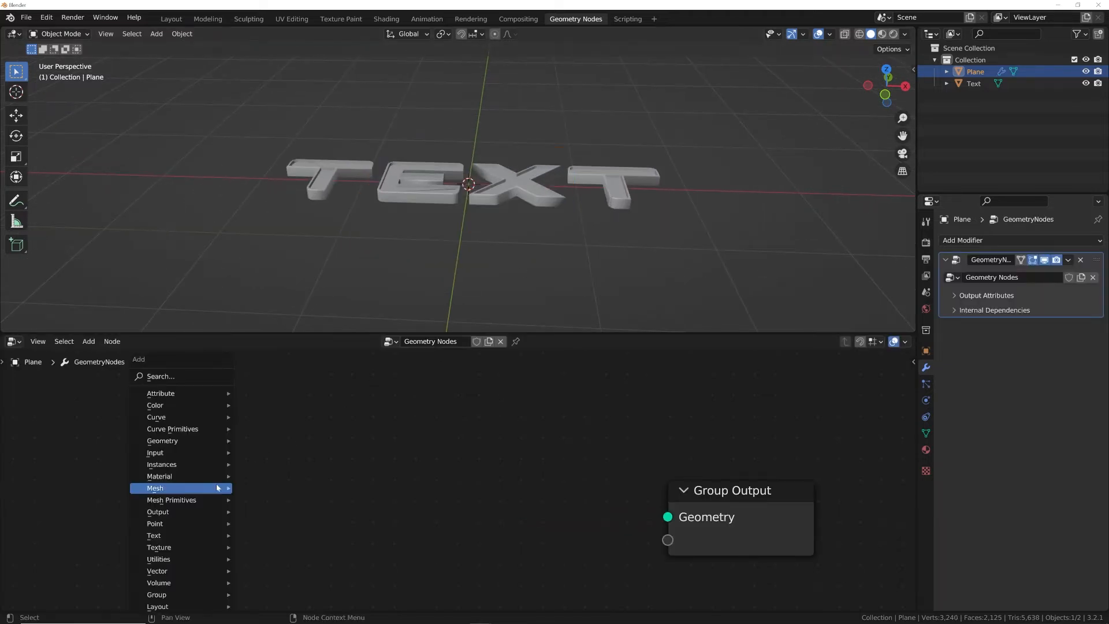
left_click(213, 376)
type("gr")
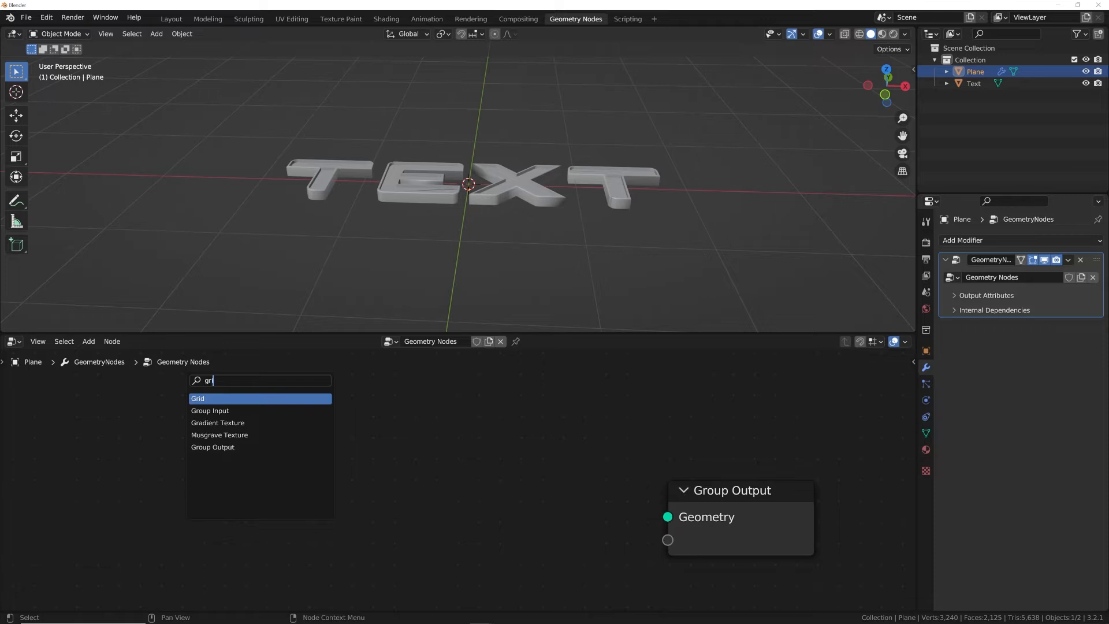
type("id")
key("Return")
left_click(195, 407)
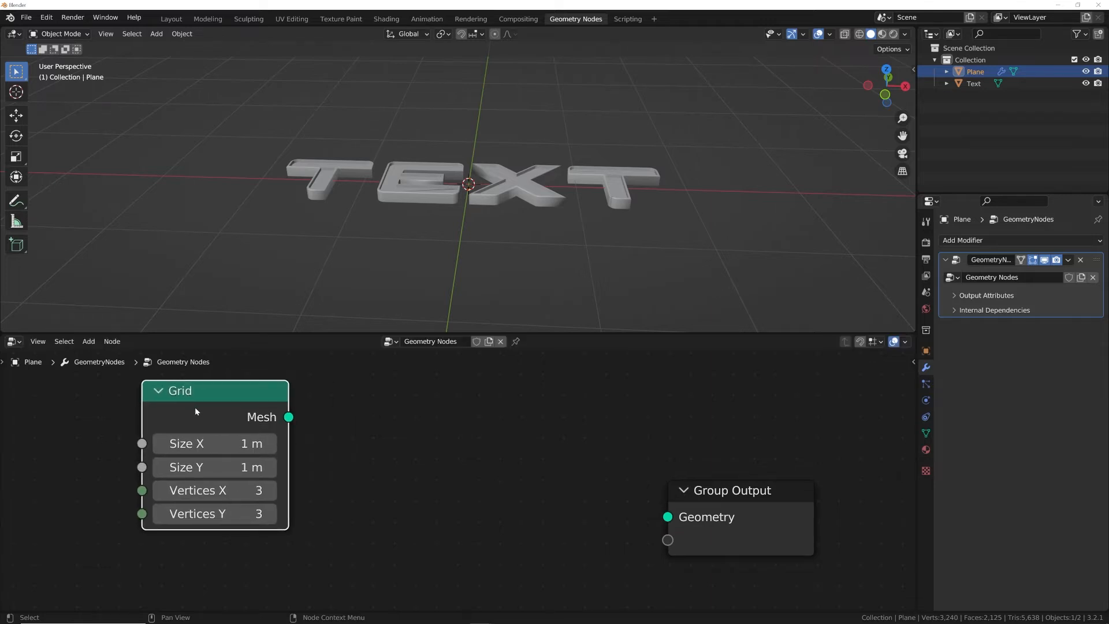
left_click_drag(289, 417, 668, 518)
Step: Enlarge the grid to 6.8 m in X and 3.9 m in Y and display the viewport in wireframe
middle_click_drag(608, 185, 606, 243)
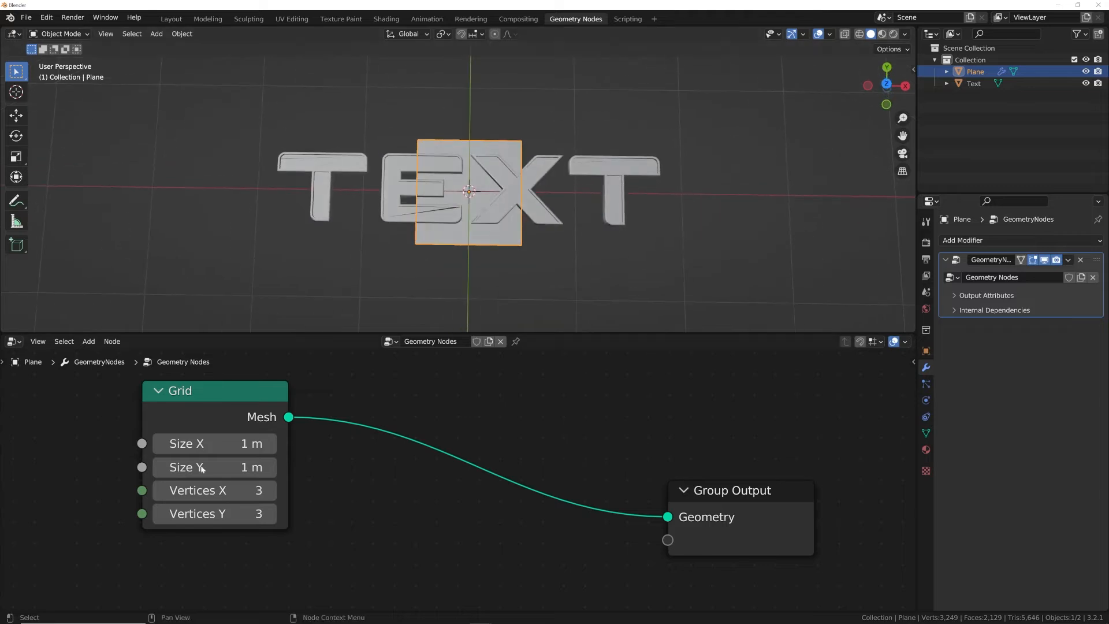
left_click_drag(218, 443, 306, 443)
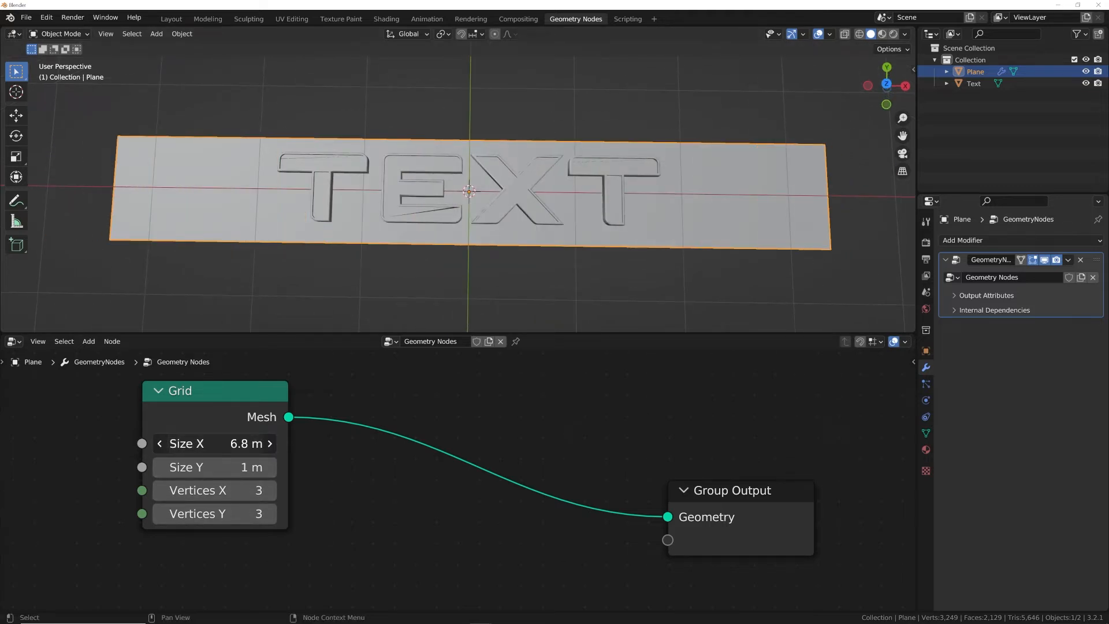
left_click_drag(220, 467, 270, 466)
scroll(376, 303, "down", 2)
left_click(860, 33)
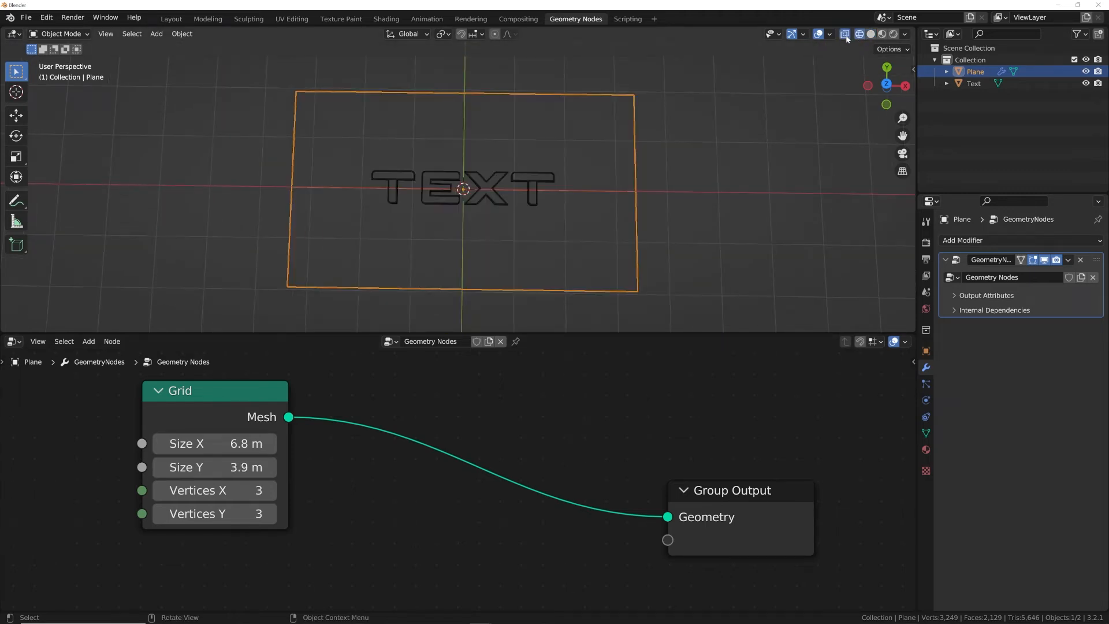
Step: Set the Grid node to 8.68 m by 5.78 m with 23 vertices in X and 16 in Y
left_click_drag(214, 489, 259, 490)
left_click_drag(208, 514, 254, 513)
left_click_drag(191, 442, 251, 467)
left_click(273, 490)
left_click(274, 513)
left_click(274, 514)
left_click(273, 514)
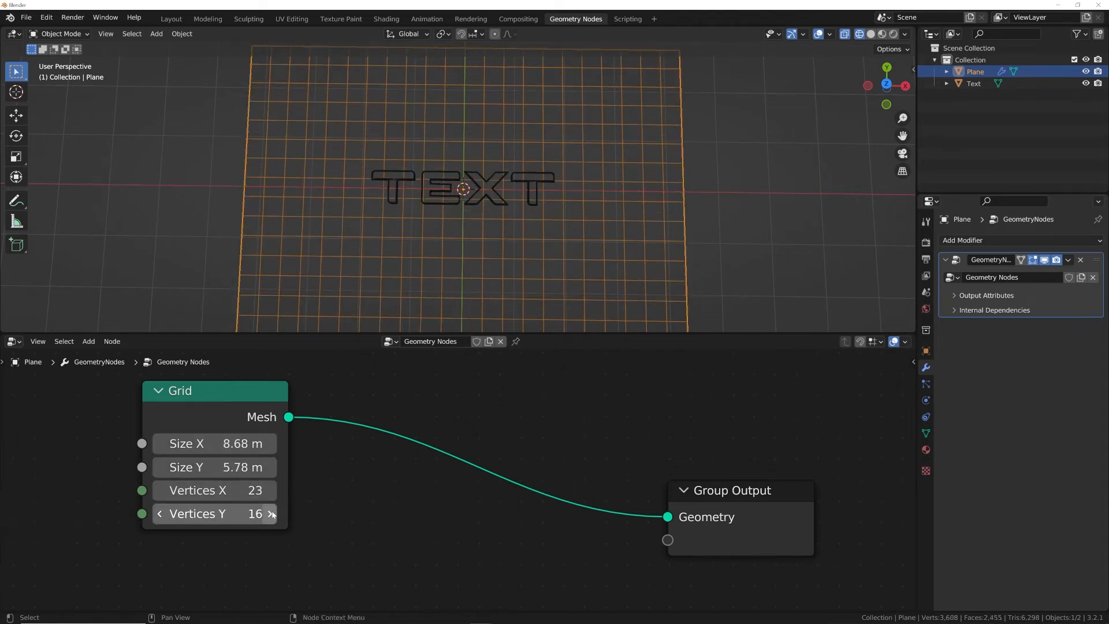
Step: Insert a Triangulate node between the Grid and the Group Output
middle_click_drag(362, 388, 260, 413)
key("shift+a")
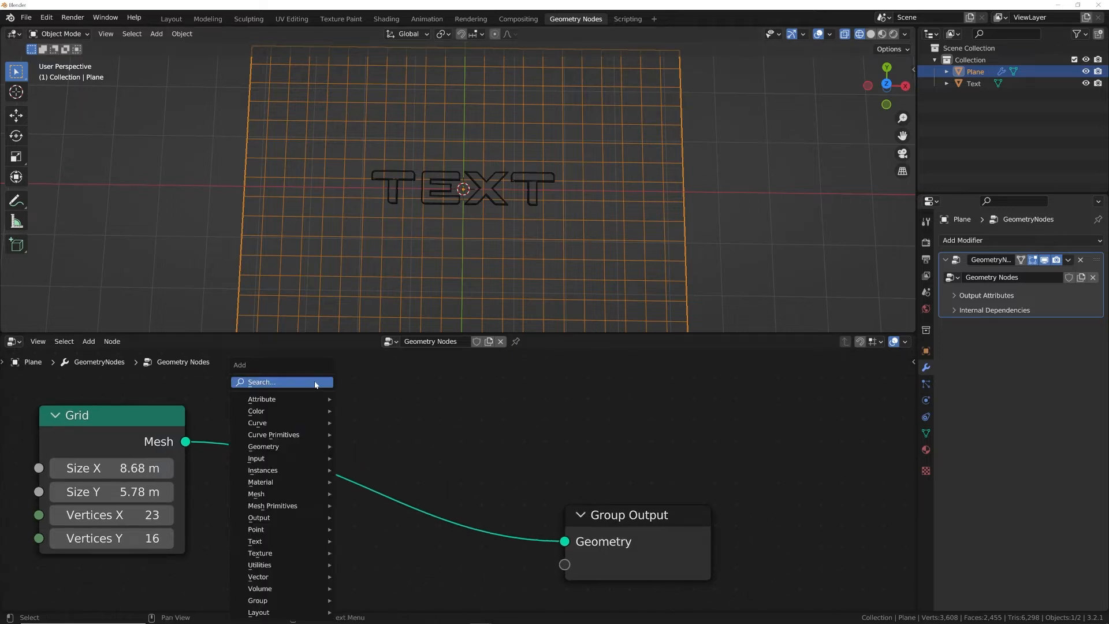
left_click(249, 381)
type("tryang")
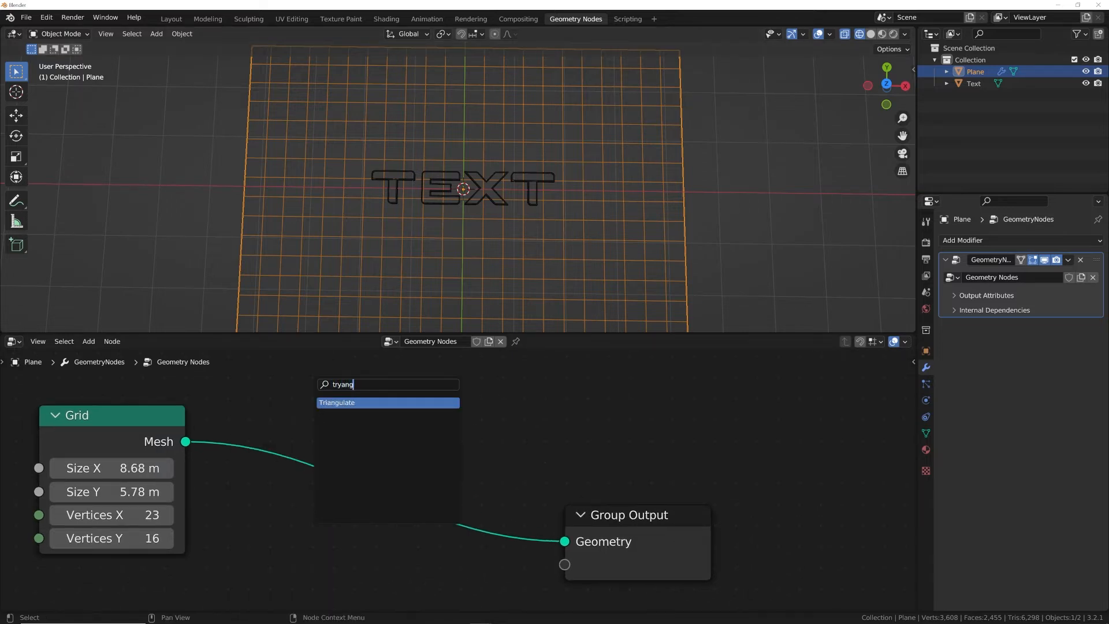
key("Return")
Step: Insert a Dual Mesh node after Triangulate to turn the grid into hexagons
key("shift+a")
left_click(472, 390)
type("dua")
key("Return")
left_click(532, 425)
Step: Raise the grid's vertices to 38 in X and 31 in Y and return the viewport to solid shading
left_click(690, 194)
middle_click_drag(582, 244, 593, 234)
middle_click_drag(261, 446, 388, 424)
left_click_drag(250, 492, 282, 515)
middle_click_drag(508, 221, 481, 184)
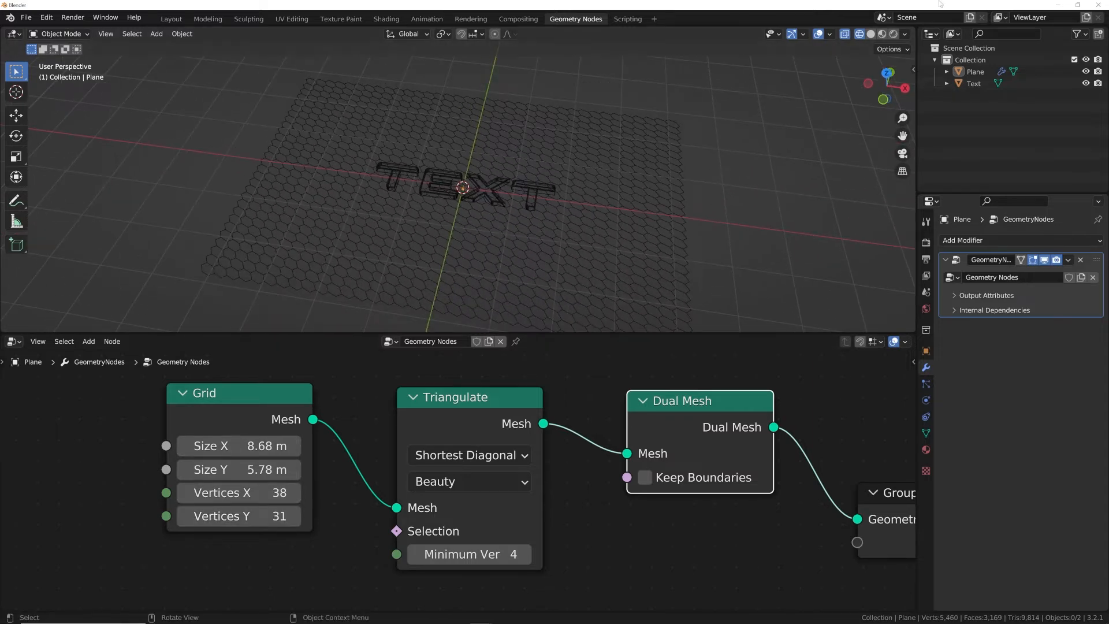
left_click(871, 35)
Step: Insert a Mesh to Curve node between Dual Mesh and the Group Output
middle_click_drag(496, 440, 175, 425)
key("shift+a")
left_click(545, 381)
type("mesh to c")
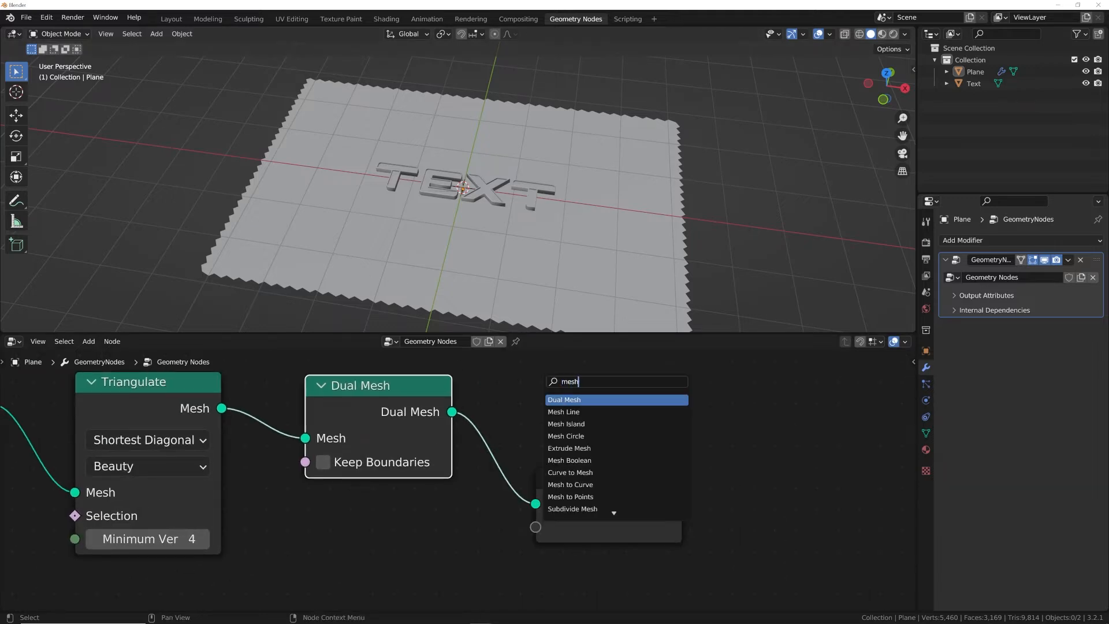
key("Return")
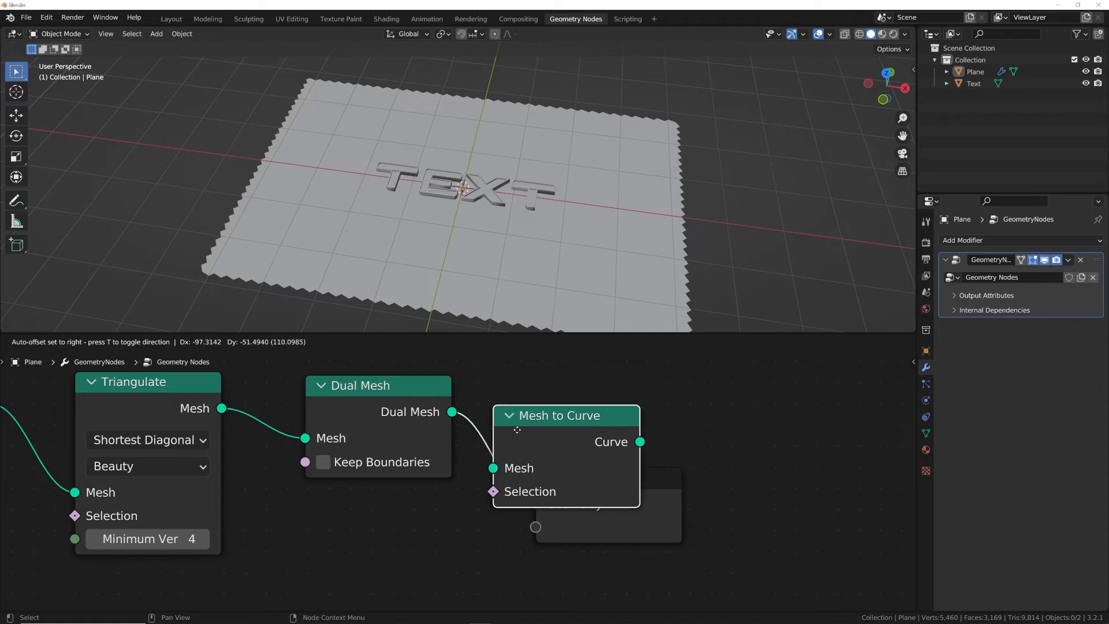
left_click(528, 432)
Step: Insert a Curve to Mesh node between Mesh to Curve and the Group Output
middle_click_drag(789, 369, 629, 364)
scroll(628, 363, "down", 1)
key("shift+a")
left_click(628, 363)
type("curve to")
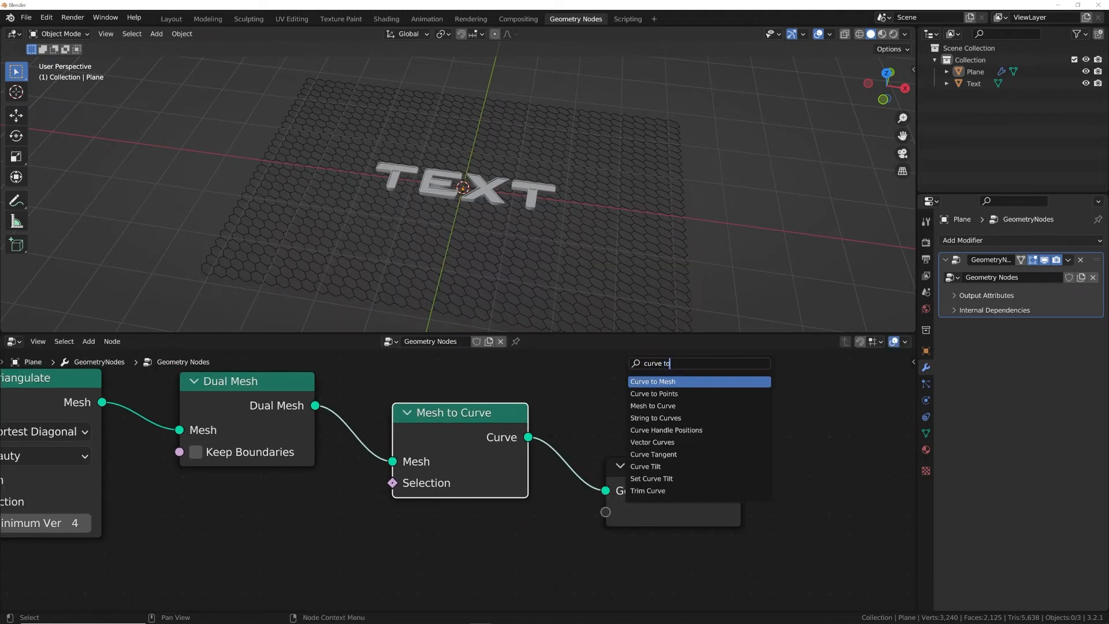
key("Return")
left_click(606, 417)
Step: Add a Curve Circle node and connect it to the Profile Curve input of Curve to Mesh
key("shift+a")
left_click(602, 388)
type("circ")
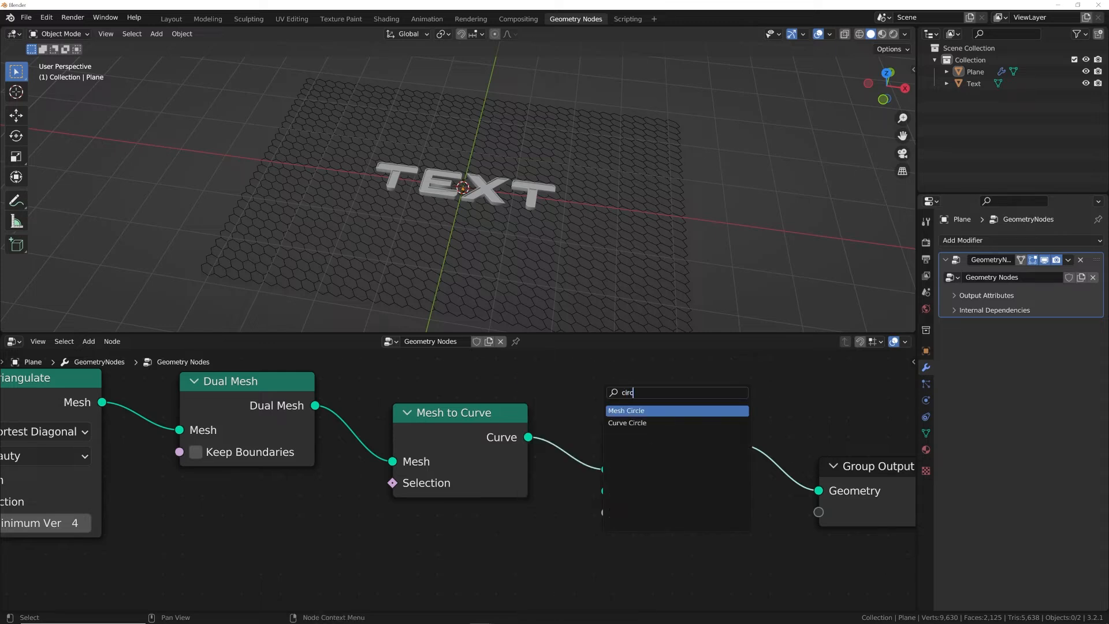
key("Down")
key("Return")
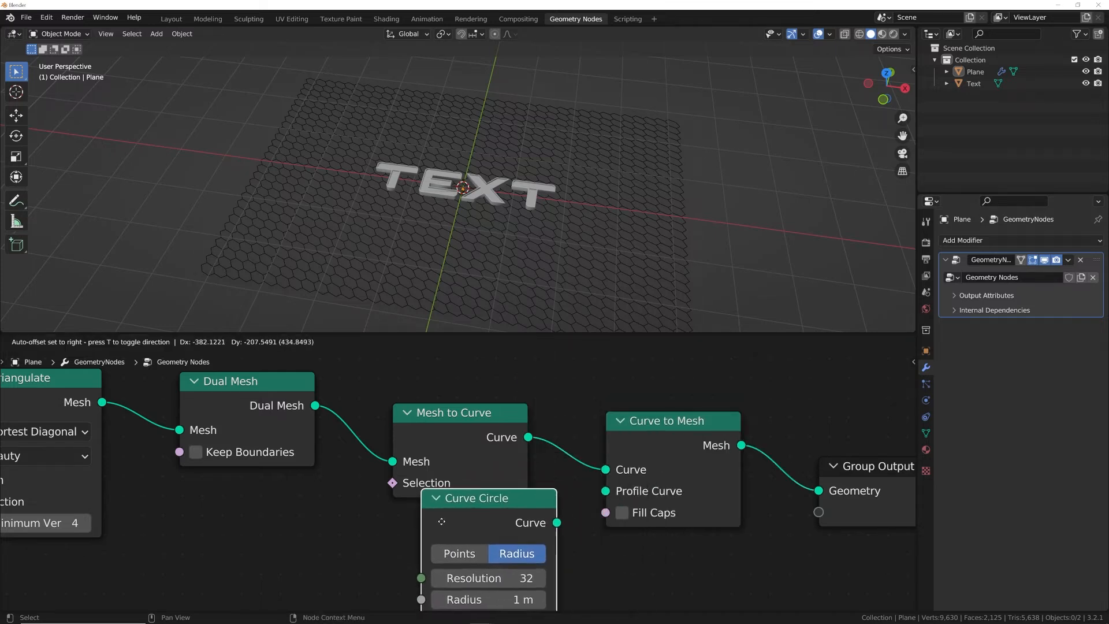
left_click_drag(544, 529, 605, 490)
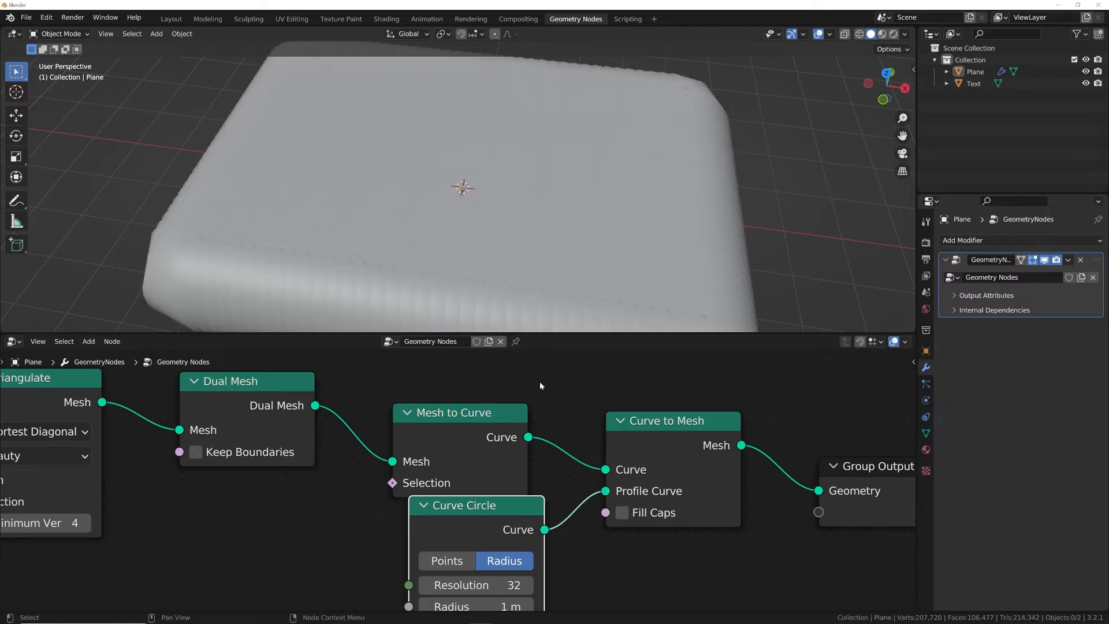
Step: Set the Curve Circle's radius to 0.02 m so the hexagon outlines become thin tubes
middle_click_drag(472, 605, 511, 499)
left_click(511, 499)
type("0.02")
key("Return")
middle_click_drag(569, 219, 620, 169)
scroll(547, 247, "up", 4)
middle_click_drag(547, 246, 563, 219)
Step: Insert a Set Material node between Curve to Mesh and the Group Output
middle_click_drag(576, 425, 193, 567)
key("shift+a")
left_click(502, 382)
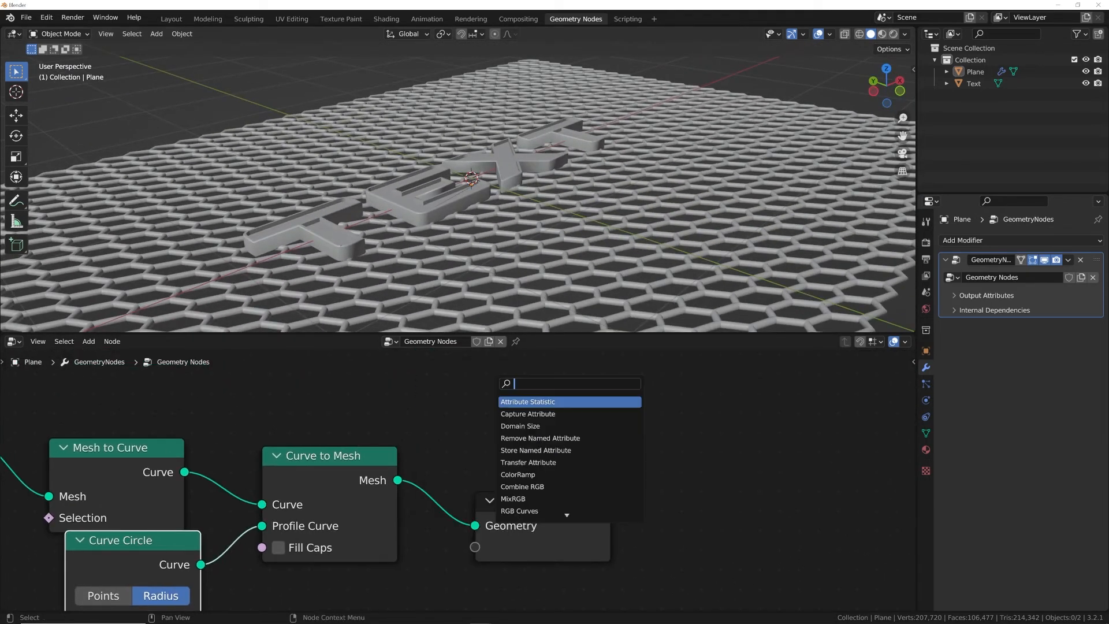
type("set m")
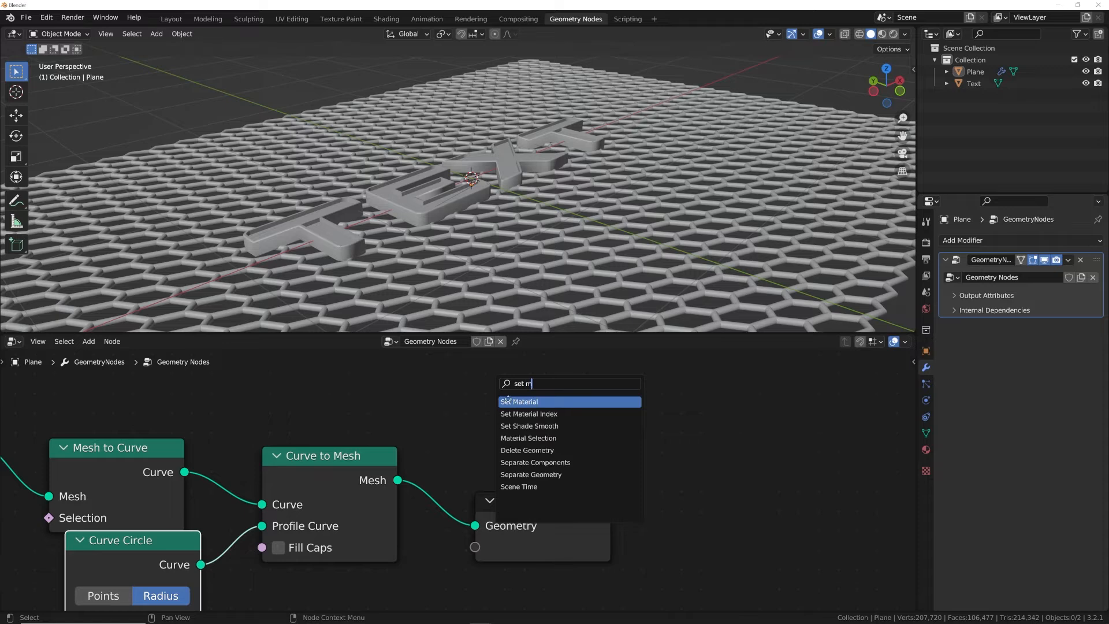
key("Return")
left_click(443, 462)
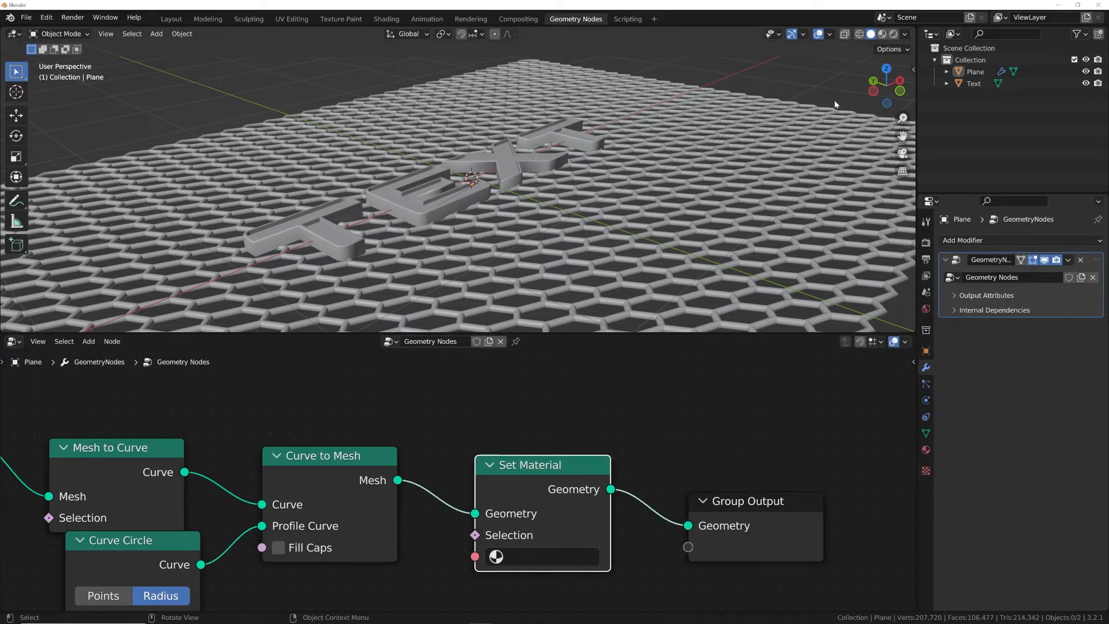
Step: Switch the viewport to material preview and assign Material.001 in the Set Material node
left_click(883, 34)
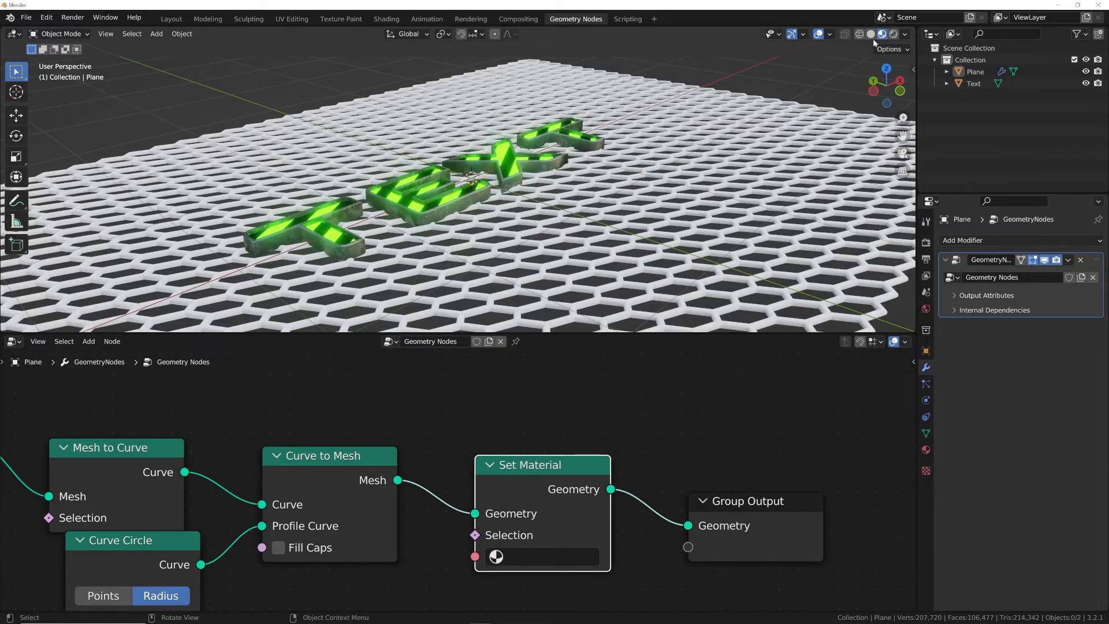
left_click(537, 549)
left_click(543, 368)
middle_click_drag(653, 254, 599, 206)
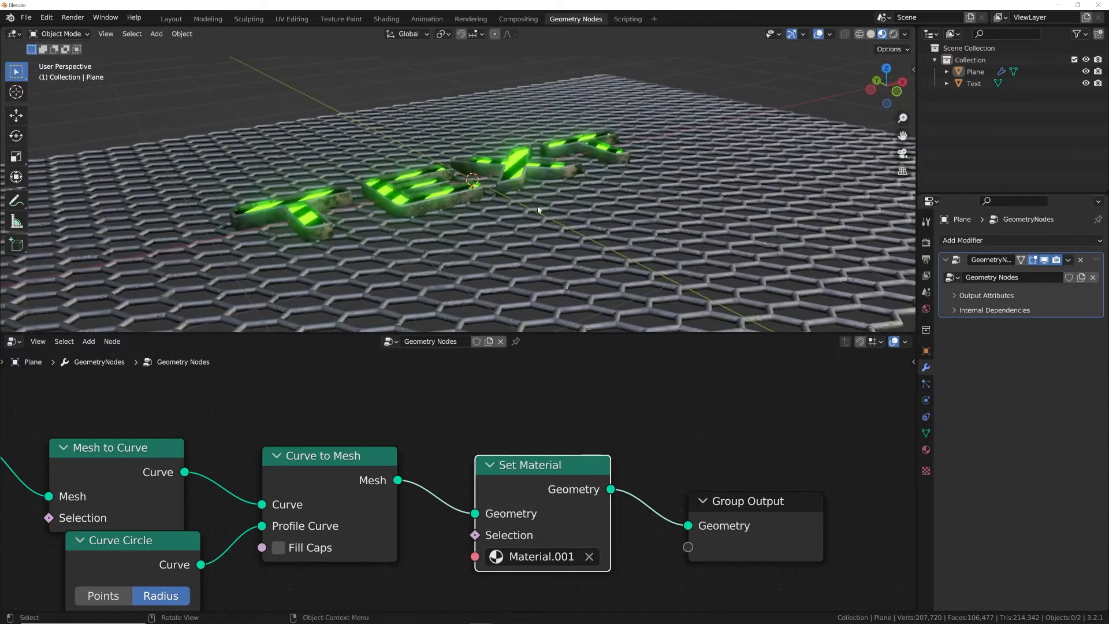
Step: Select the text and lighten the base color of its metallic Material.003 to light grey
left_click(460, 205)
left_click(460, 197)
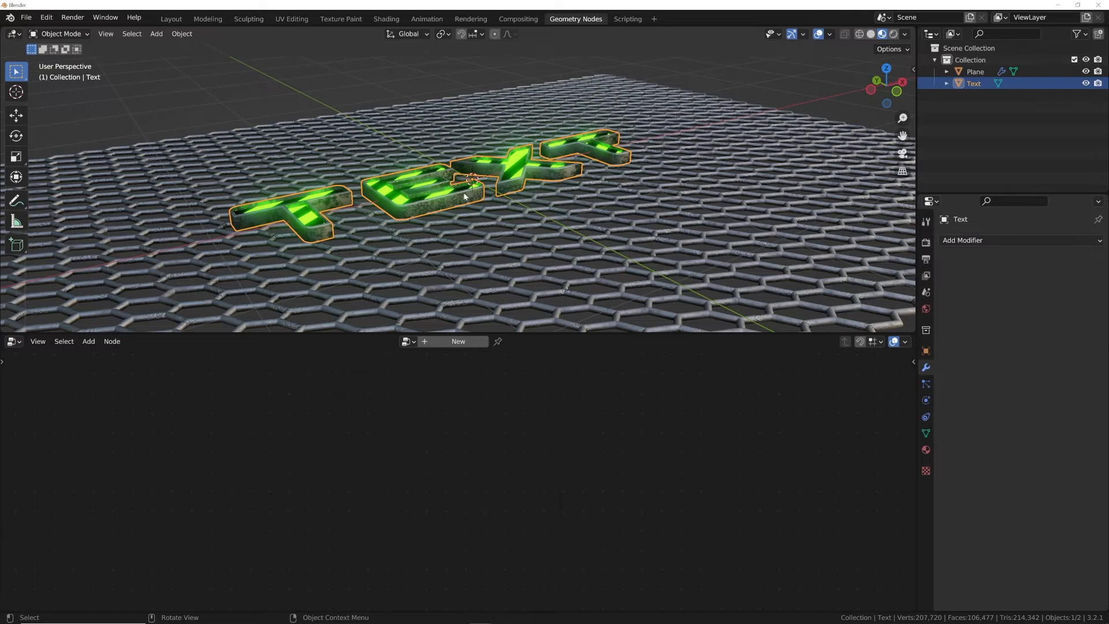
left_click(925, 450)
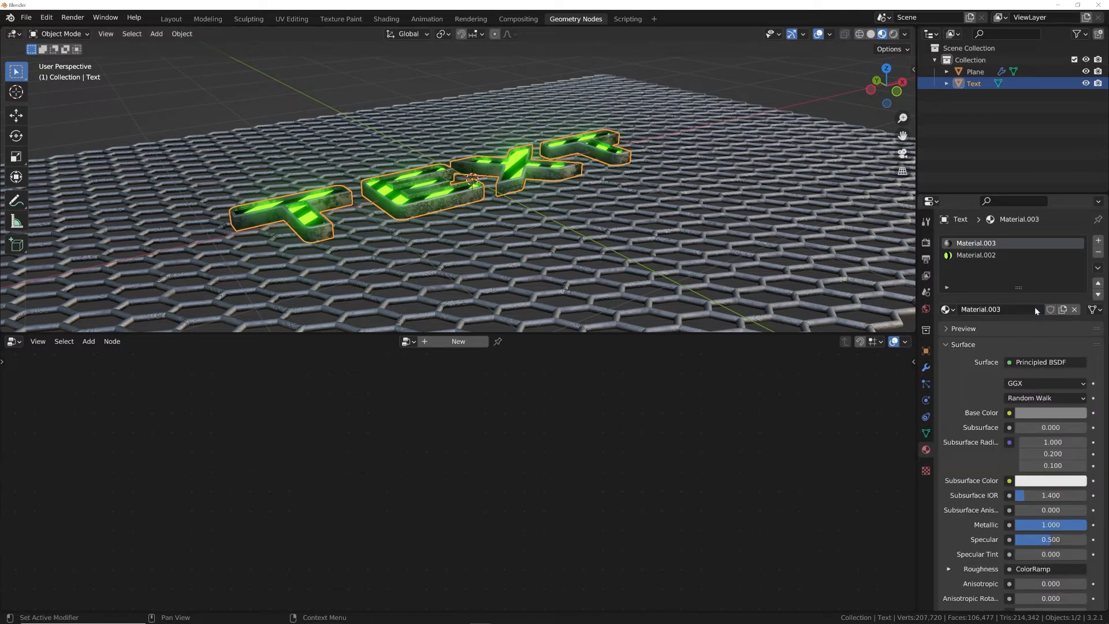
left_click(1050, 412)
left_click_drag(1078, 288, 1077, 254)
middle_click_drag(369, 196, 352, 249)
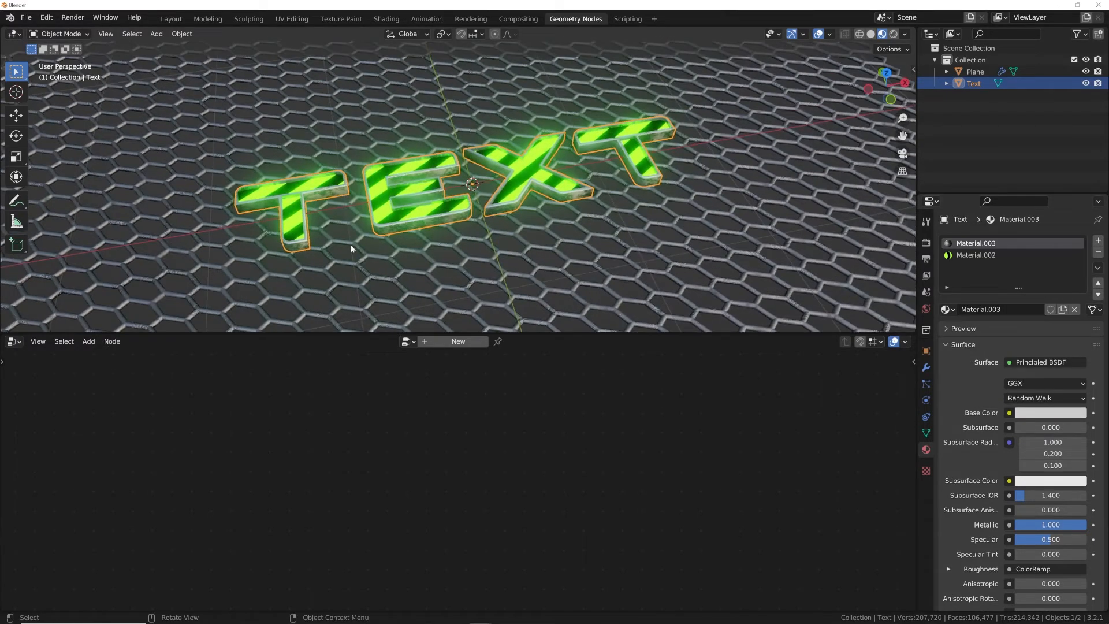
Step: Add another plane mesh and scale it up until it extends well beyond the hexagon grid
scroll(458, 222, "down", 5)
scroll(515, 237, "up", 5)
key("shift+a")
mouse_move(462, 84)
left_click(542, 85)
middle_click_drag(542, 92, 502, 150)
key("s")
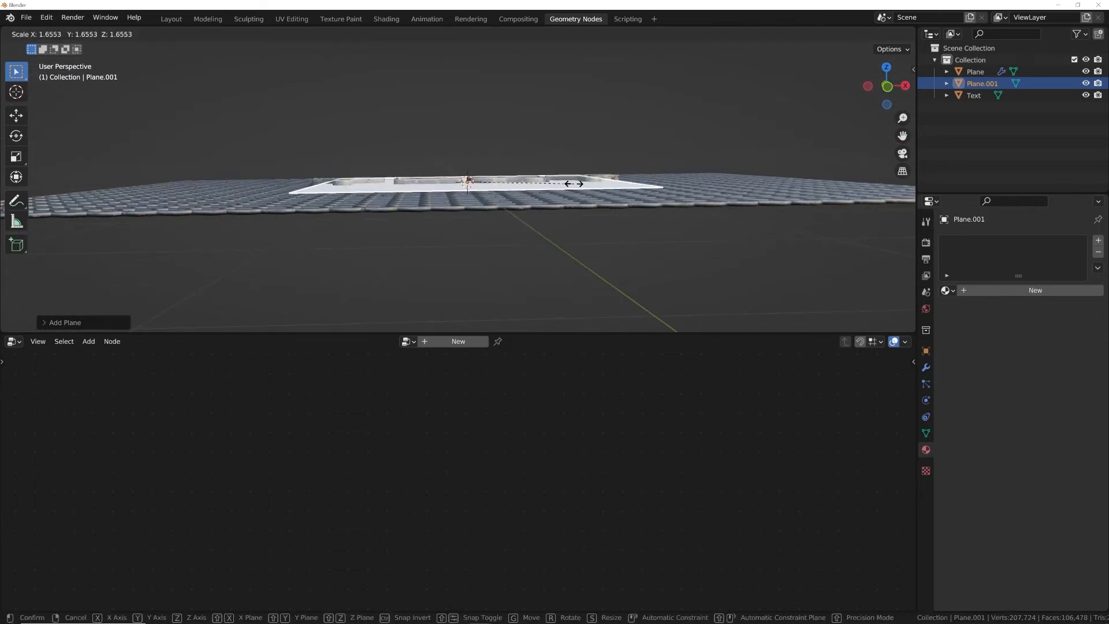
left_click(75, 255)
Step: Move the large plane down along the Z axis beneath the hexagon grid and apply its transform
middle_click_drag(312, 248, 425, 187)
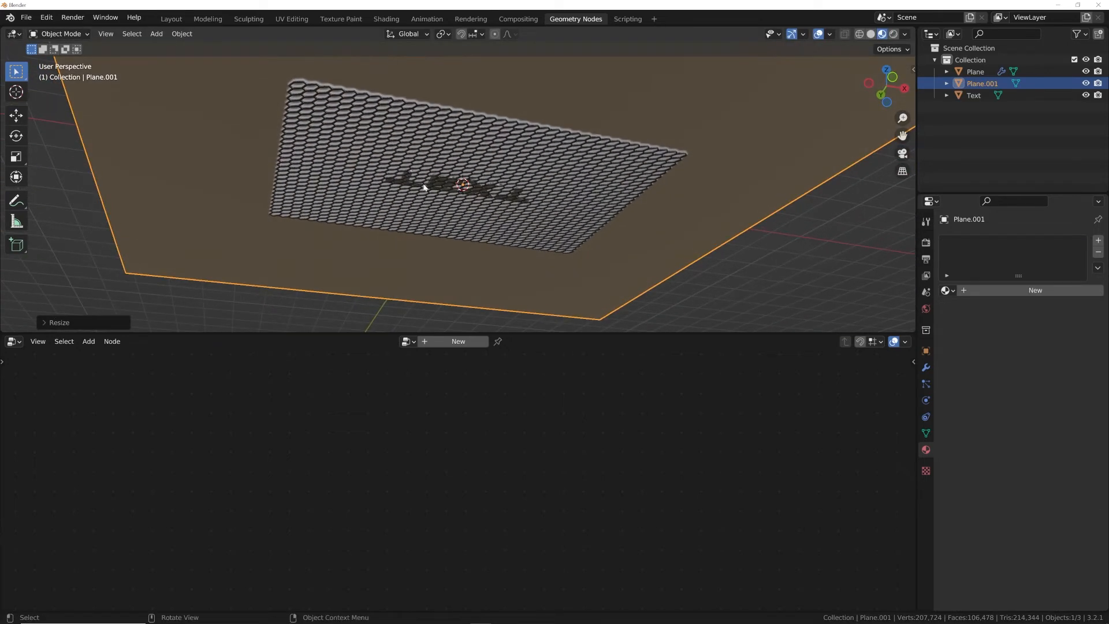
left_click(15, 116)
scroll(469, 202, "up", 5)
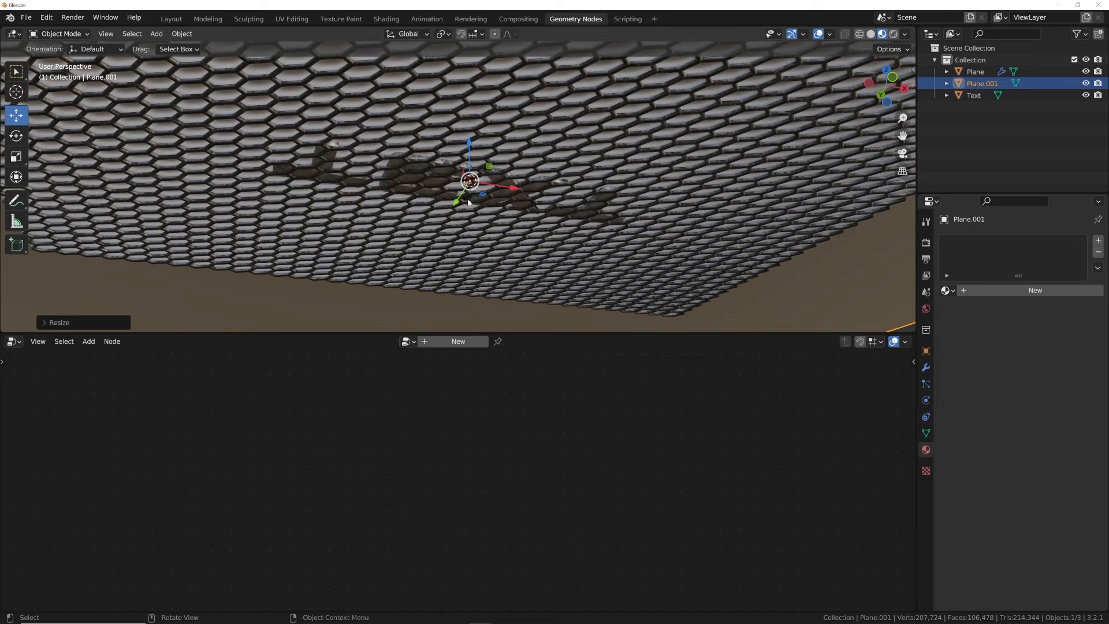
left_click_drag(473, 144, 470, 160)
scroll(456, 231, "down", 6)
scroll(446, 245, "down", 3)
key("ctrl+a")
left_click(681, 132)
left_click(457, 342)
key("Home")
key("ctrl+z")
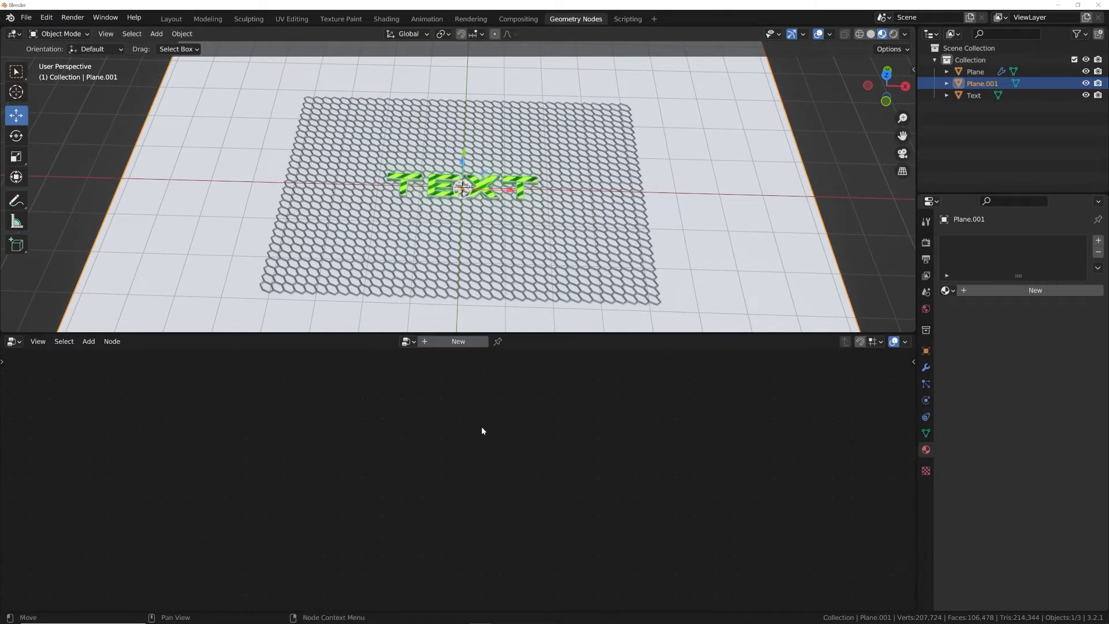
Step: Switch to the Shading workspace and create a new material for the large plane
left_click(399, 20)
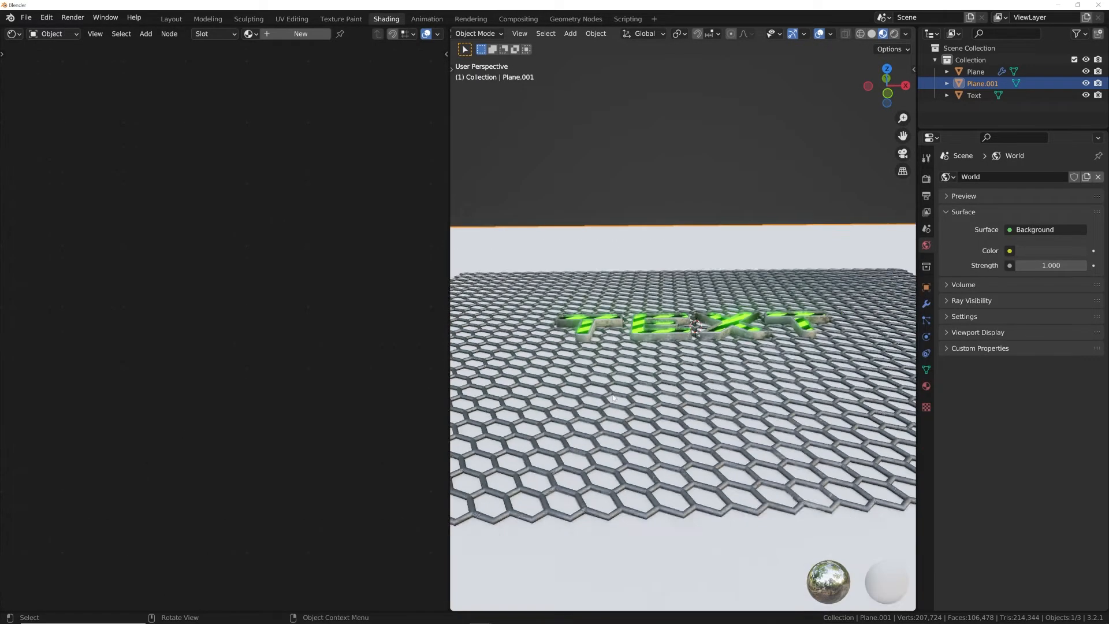
left_click(303, 35)
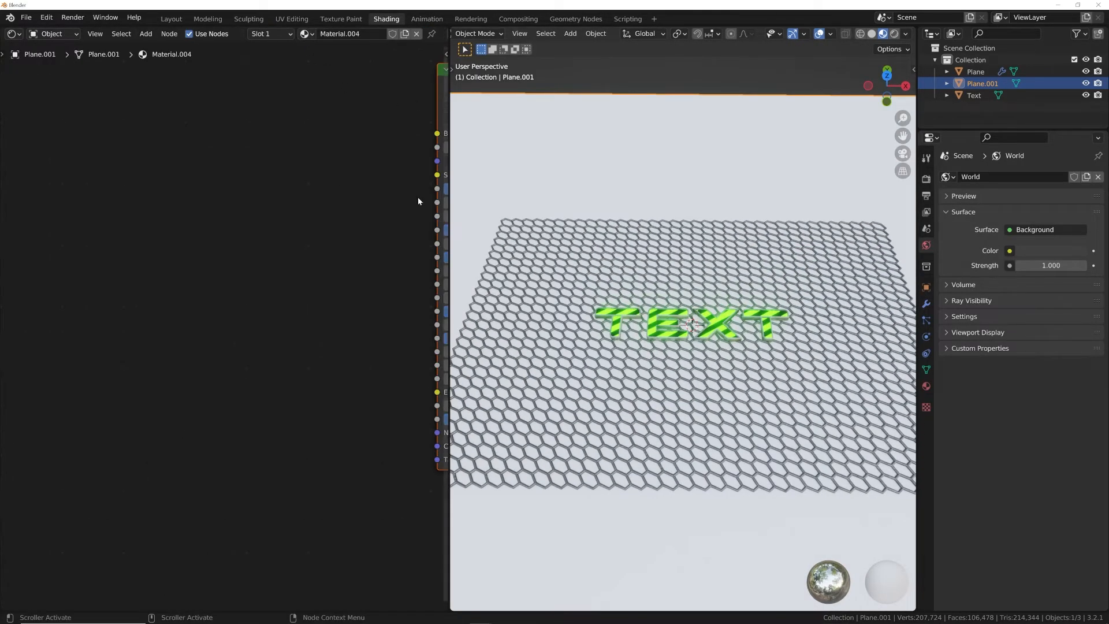
key("Home")
Step: Darken the plane material's base color to grey and set its roughness to 0.774
left_click(312, 250)
left_click_drag(372, 123, 371, 156)
scroll(208, 318, "up", 2)
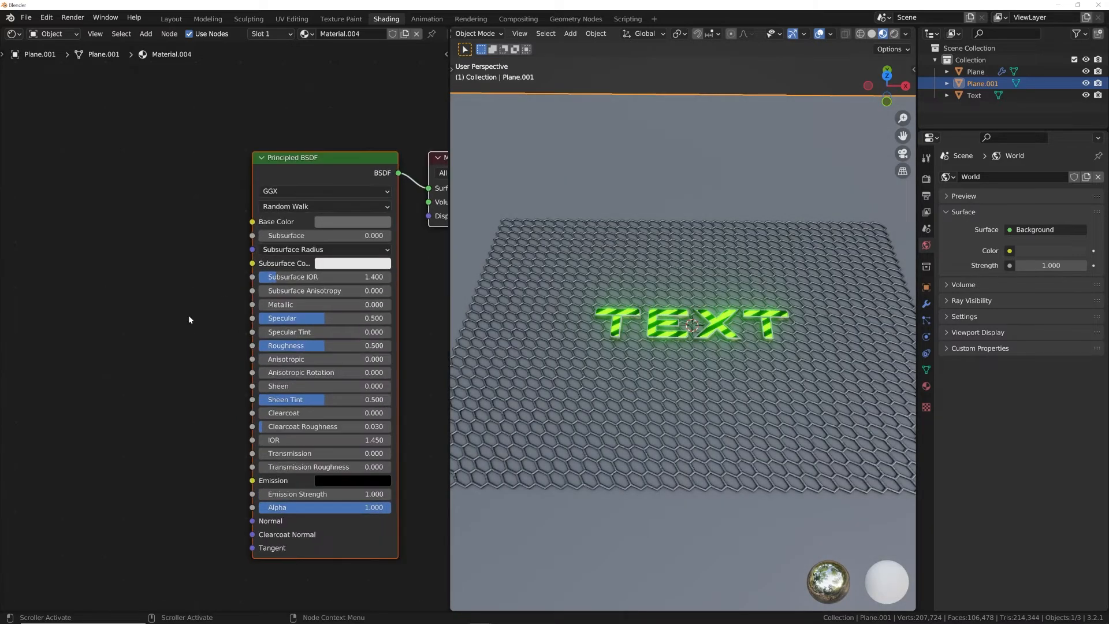
left_click_drag(361, 345, 361, 345)
Step: Add a Bump node and connect its Normal output to the Principled BSDF's Normal input
middle_click_drag(312, 382, 344, 333)
key("shift+a")
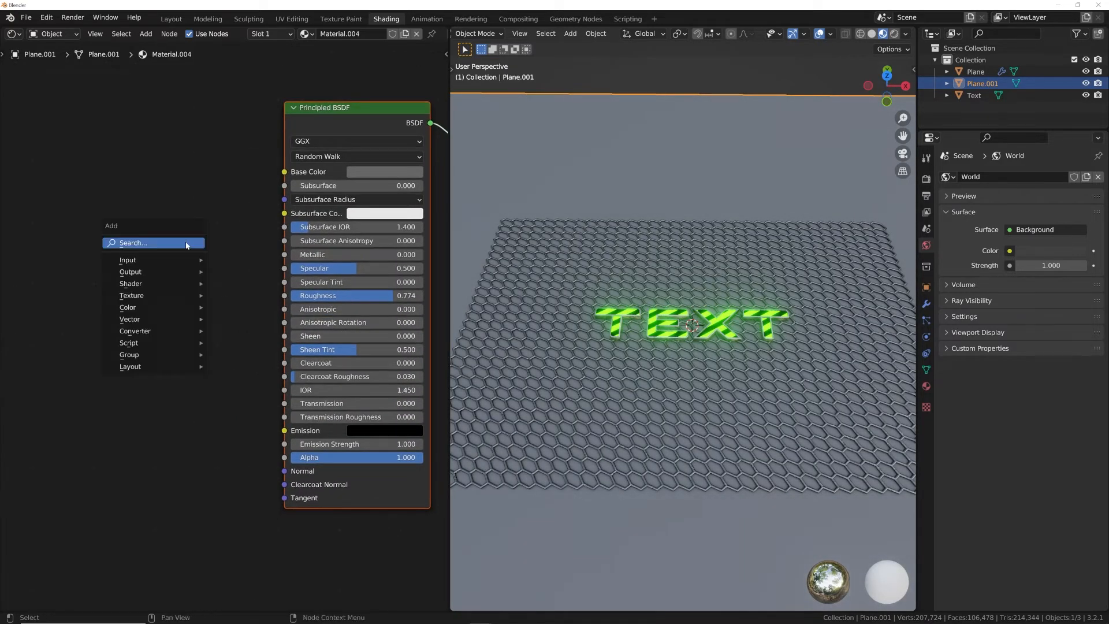
left_click(185, 243)
type("bum")
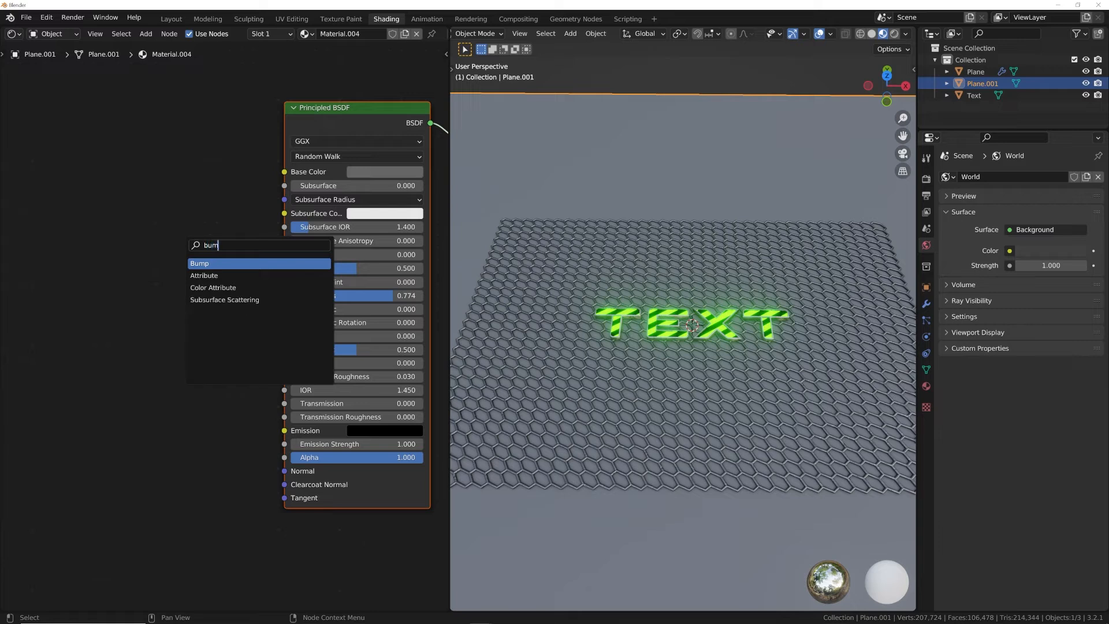
key("Return")
left_click_drag(202, 436, 283, 472)
left_click_drag(165, 427, 196, 444)
Step: Add a ColorRamp node and connect its Color output to the Bump node's Height input
middle_click_drag(187, 408, 279, 389)
key("shift+a")
type("col")
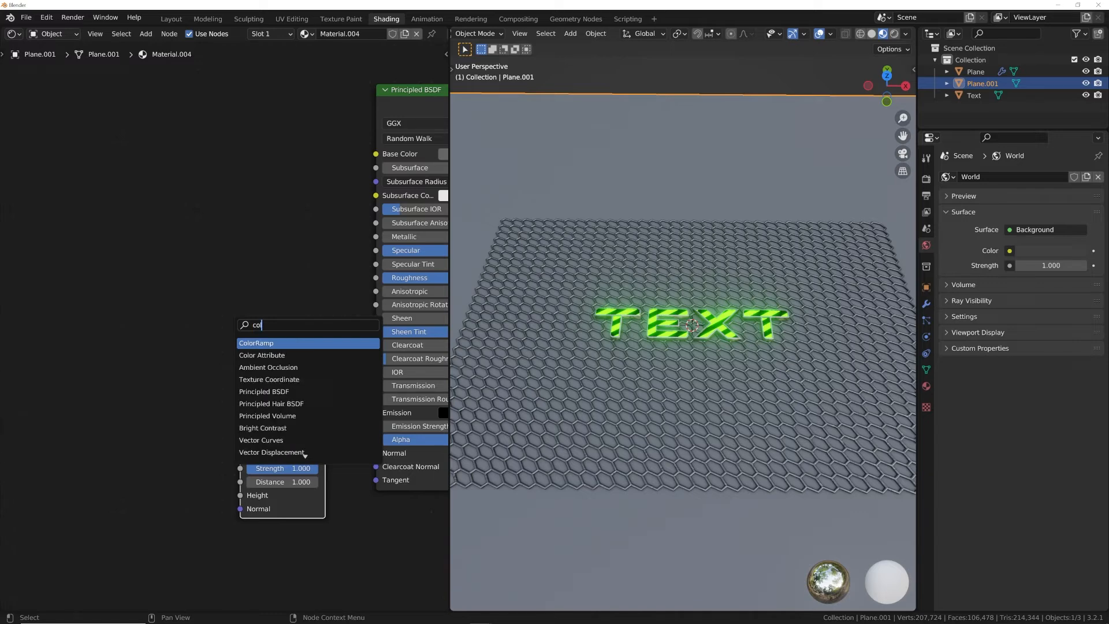
key("Return")
left_click(81, 440)
left_click_drag(210, 454, 241, 495)
Step: Add a Noise Texture node and place it ahead of the ColorRamp
middle_click_drag(241, 495, 381, 472)
key("shift+a")
type("no")
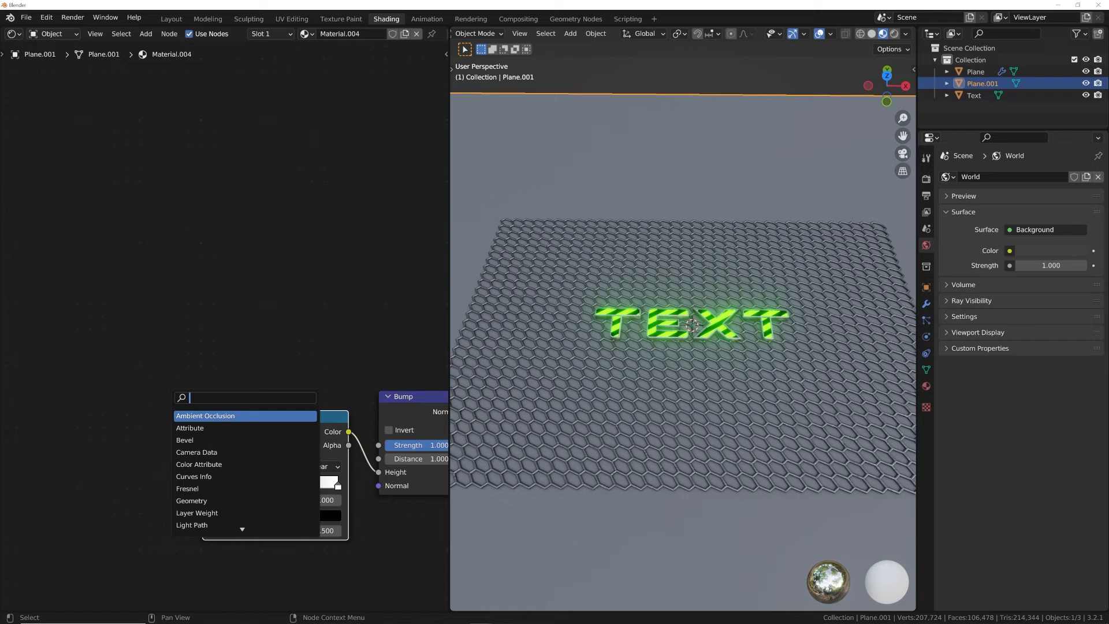
type("i")
key("Down")
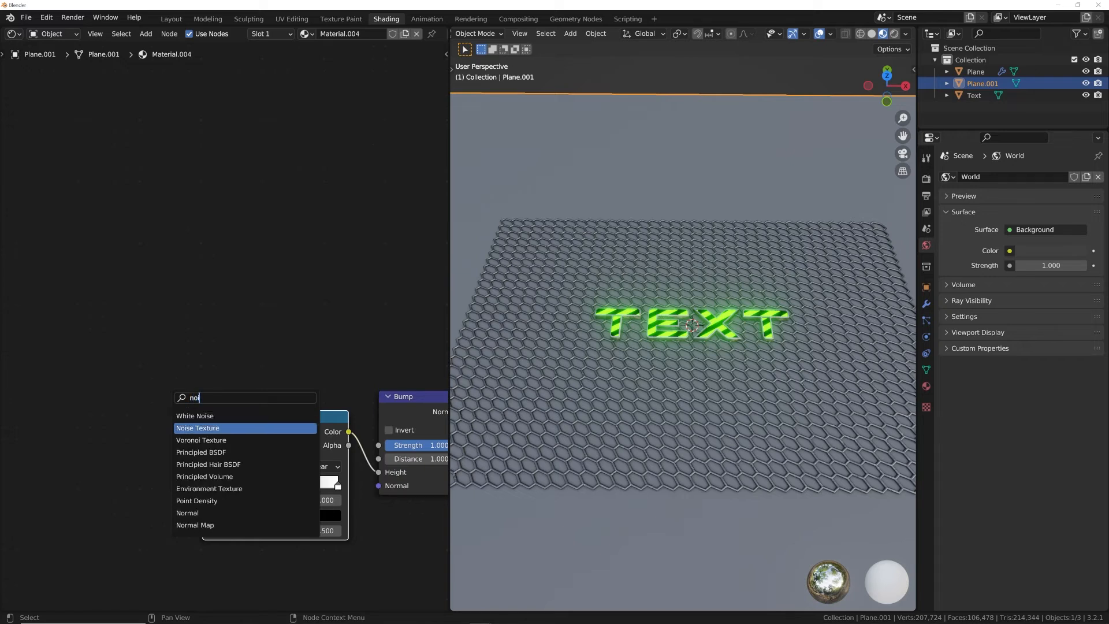
key("Return")
left_click(120, 427)
Step: Map the Noise Texture with Object coordinates through a Mapping node and connect its Fac output to the ColorRamp's Fac input
middle_click_drag(120, 427, 296, 376)
key("ctrl+t")
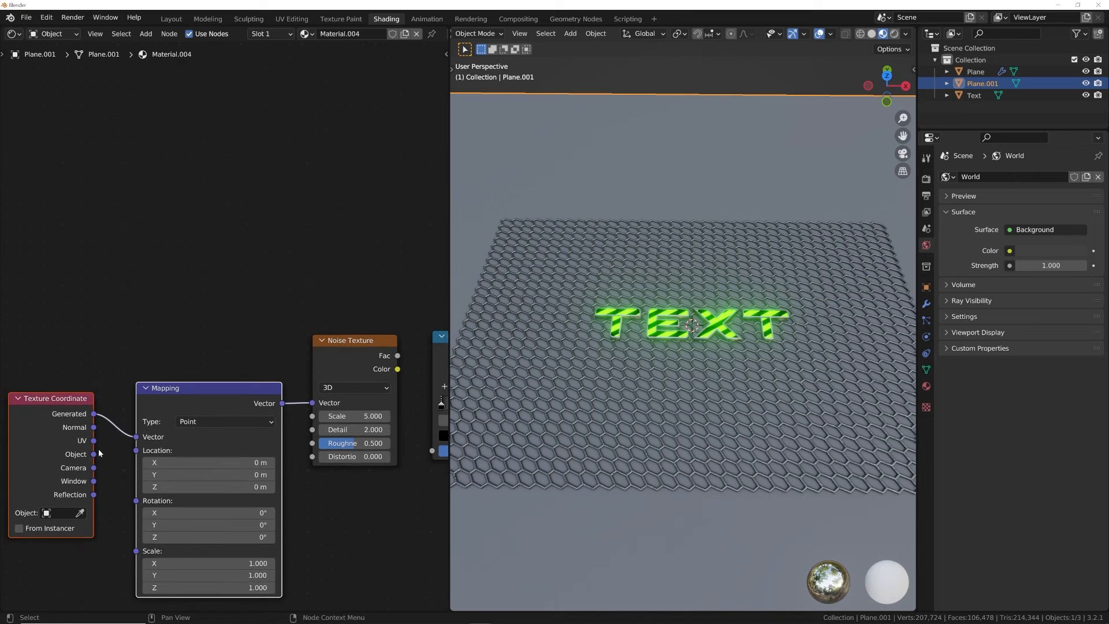
left_click_drag(93, 454, 140, 438)
middle_click_drag(404, 360, 292, 372)
left_click_drag(251, 362, 319, 461)
Step: Set the Noise Texture's detail to 12 and its roughness to 0.661
double_click(234, 440)
type("12")
key("Return")
left_click_drag(236, 453, 245, 454)
Step: Move the ColorRamp's black stop to 0.431 and set the Noise Texture's scale to 0.860
middle_click_drag(313, 410, 248, 409)
left_click_drag(268, 415, 323, 415)
left_click_drag(173, 425, 122, 425, "shift")
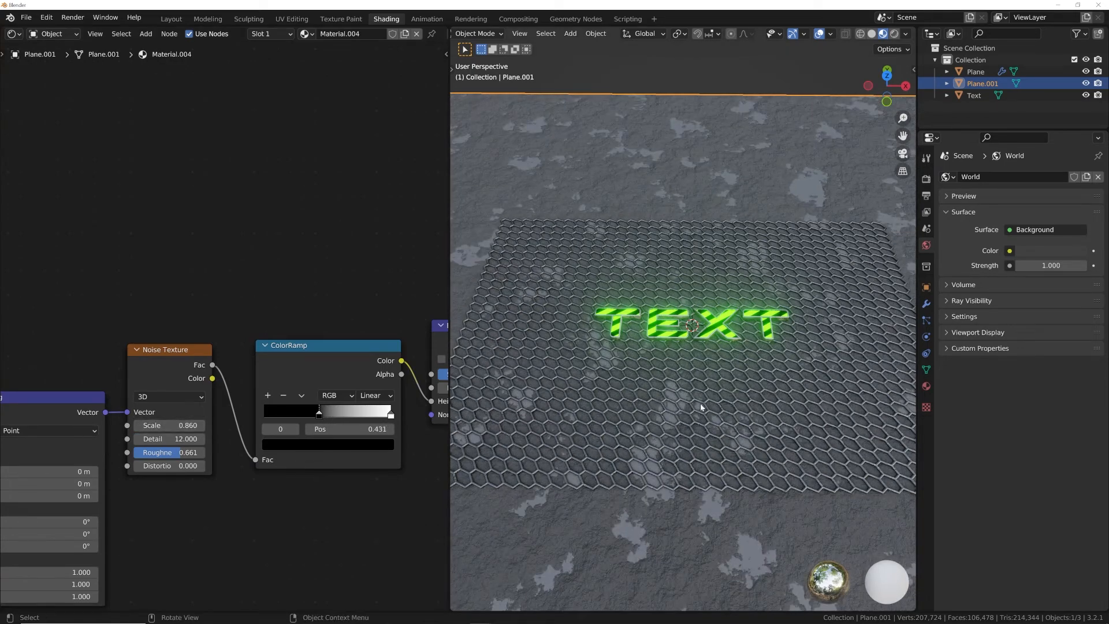
Step: Move the ColorRamp's white stop to 0.524 and set the Bump node's strength to 0.541
scroll(686, 406, "up", 2)
left_click_drag(386, 413, 329, 416)
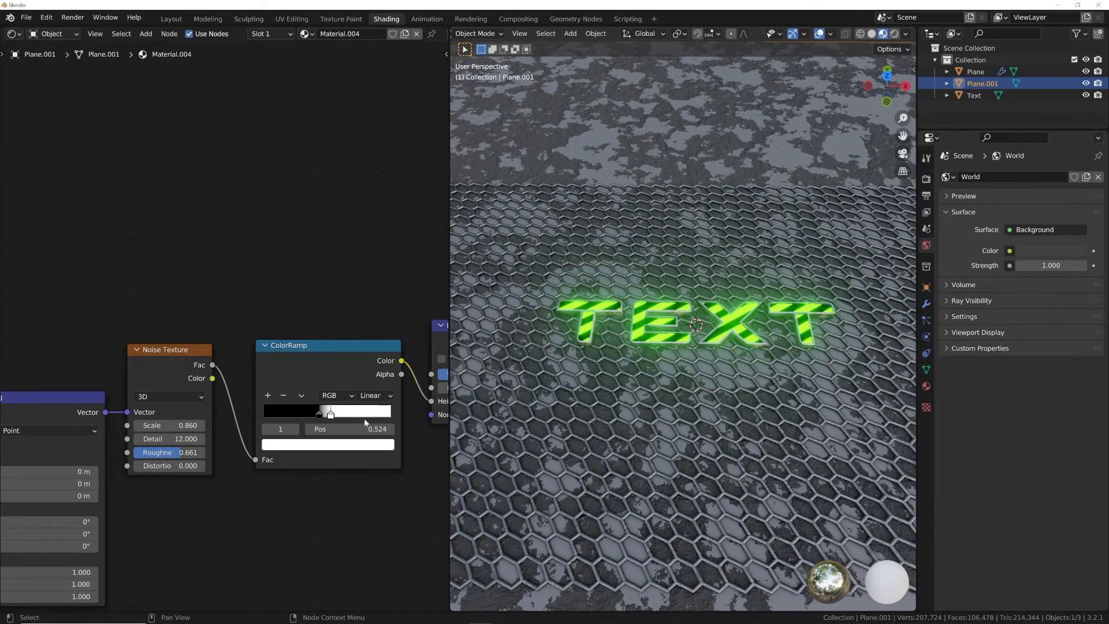
middle_click_drag(365, 423, 243, 415)
left_click_drag(357, 368, 326, 368)
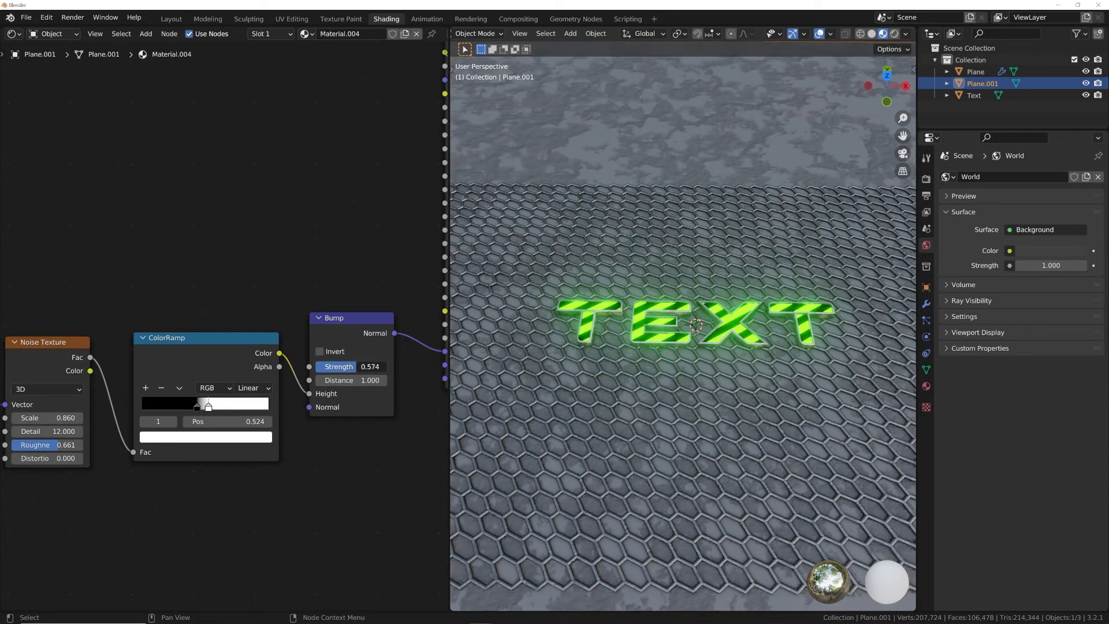
Step: Add a second ColorRamp that feeds the Principled BSDF's Base Color and drive it with the Noise Texture's Fac output
middle_click_drag(295, 276, 258, 416)
key("shift+a")
left_click(309, 178)
type("col")
key("Return")
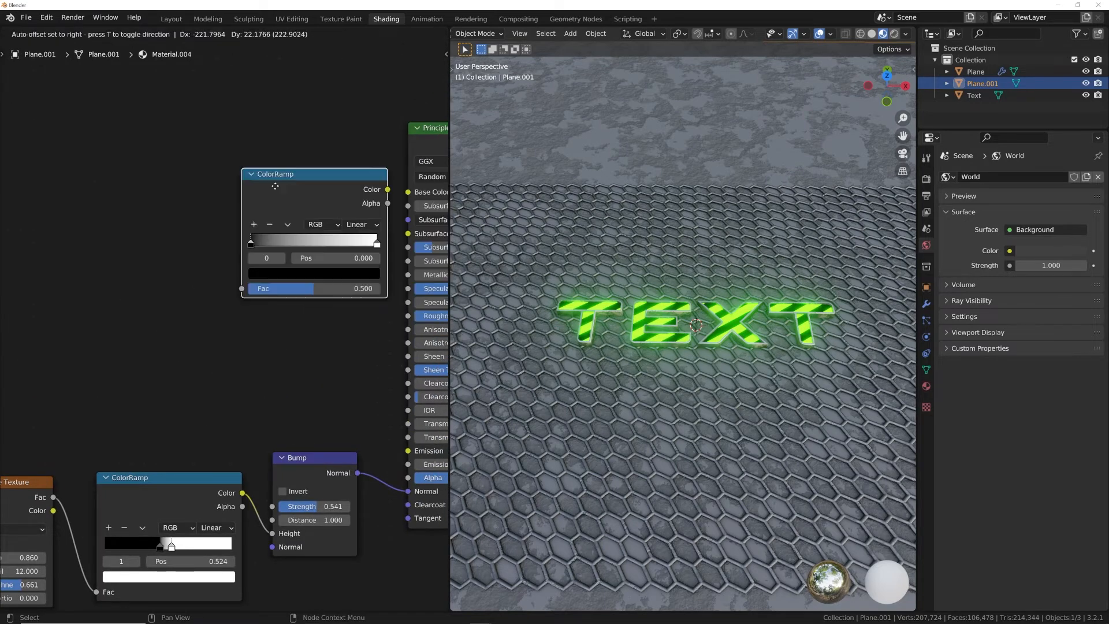
left_click(391, 181)
left_click_drag(353, 182, 405, 194)
left_click_drag(53, 497, 206, 281)
middle_click_drag(72, 495, 117, 466)
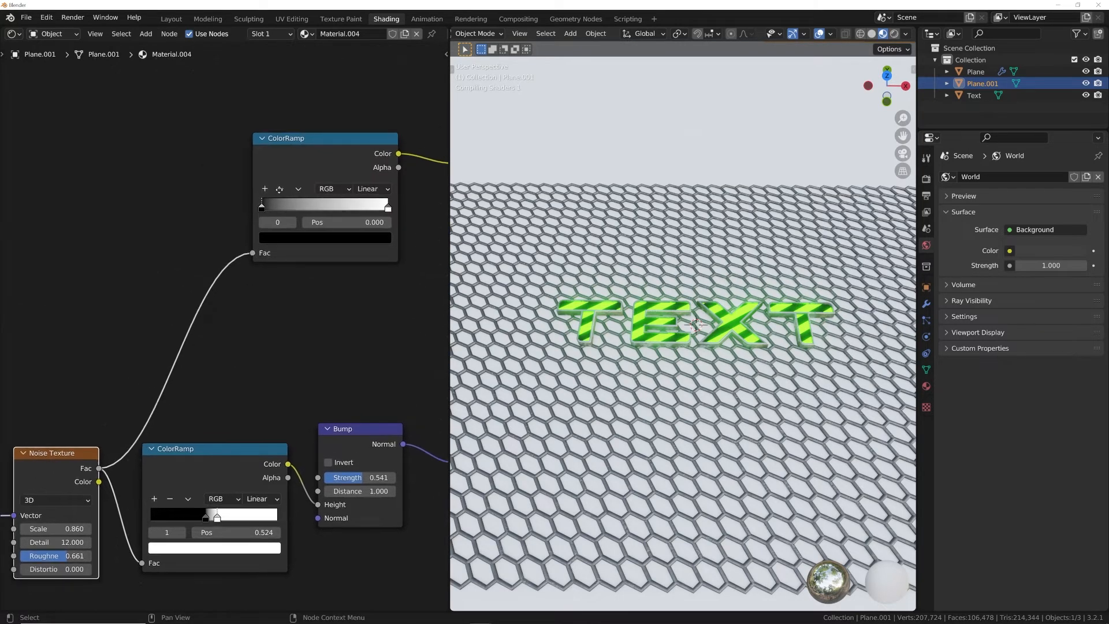
Step: Move the base color ramp's black stop to 0.485 and lighten its color to grey
middle_click_drag(280, 189, 317, 229)
left_click_drag(200, 228, 261, 229)
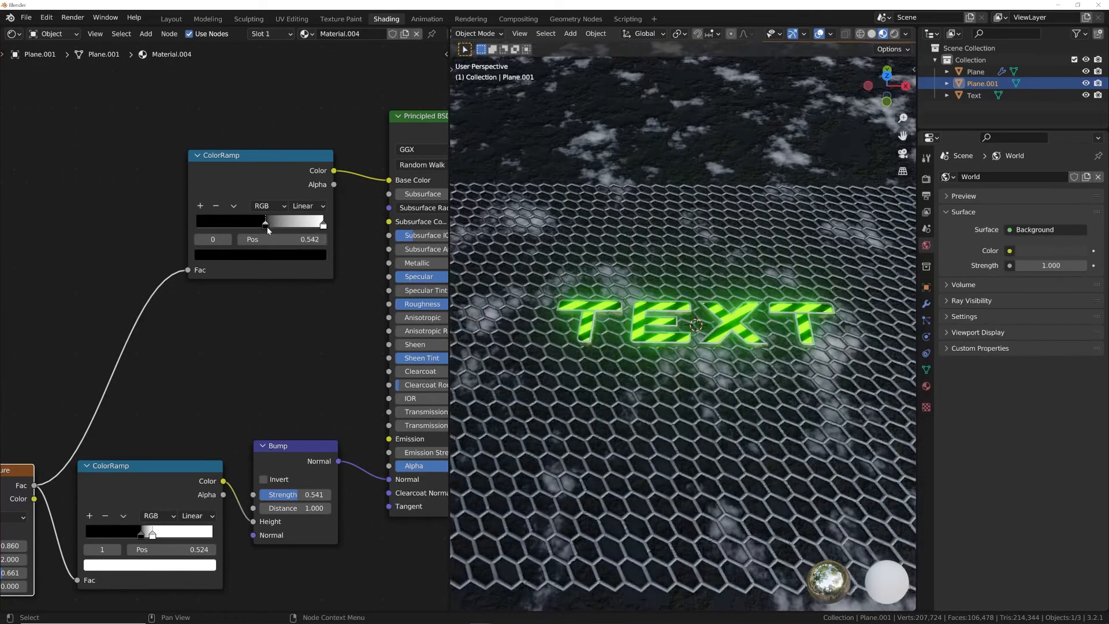
left_click(270, 254)
left_click_drag(300, 175, 300, 129)
Step: Set the Bump strength to 0.488 and distance to 0.1, and move the white stop of the ramp feeding it to 0.485
mouse_move(722, 283)
middle_mouse_down()
mouse_move(700, 303)
mouse_move(736, 295)
middle_mouse_up()
scroll(700, 309, "down", 4)
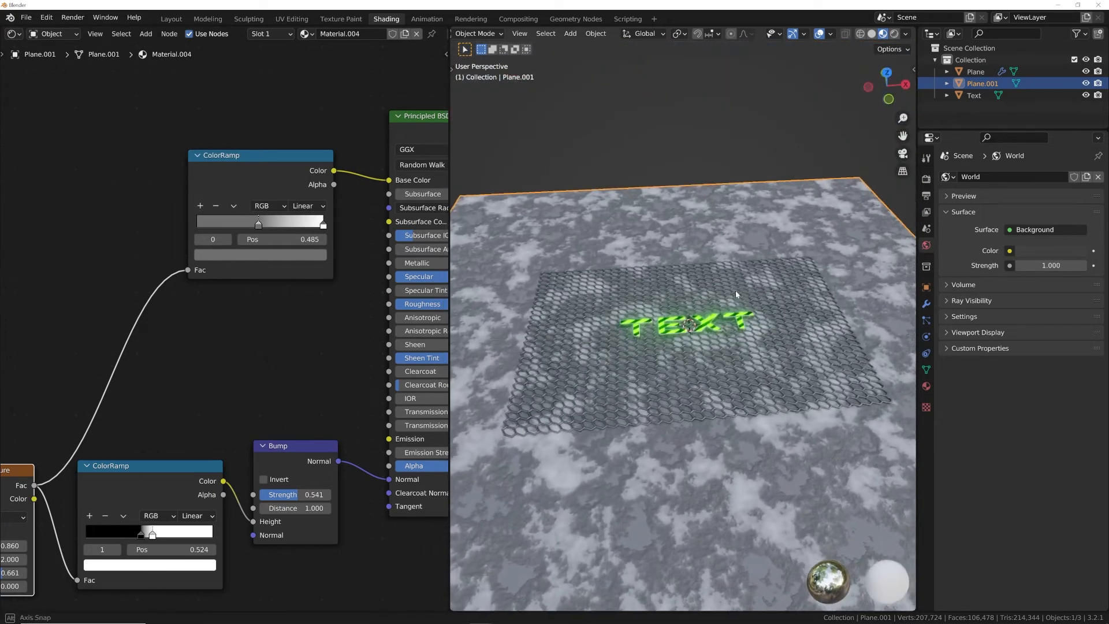
scroll(736, 296, "up", 3)
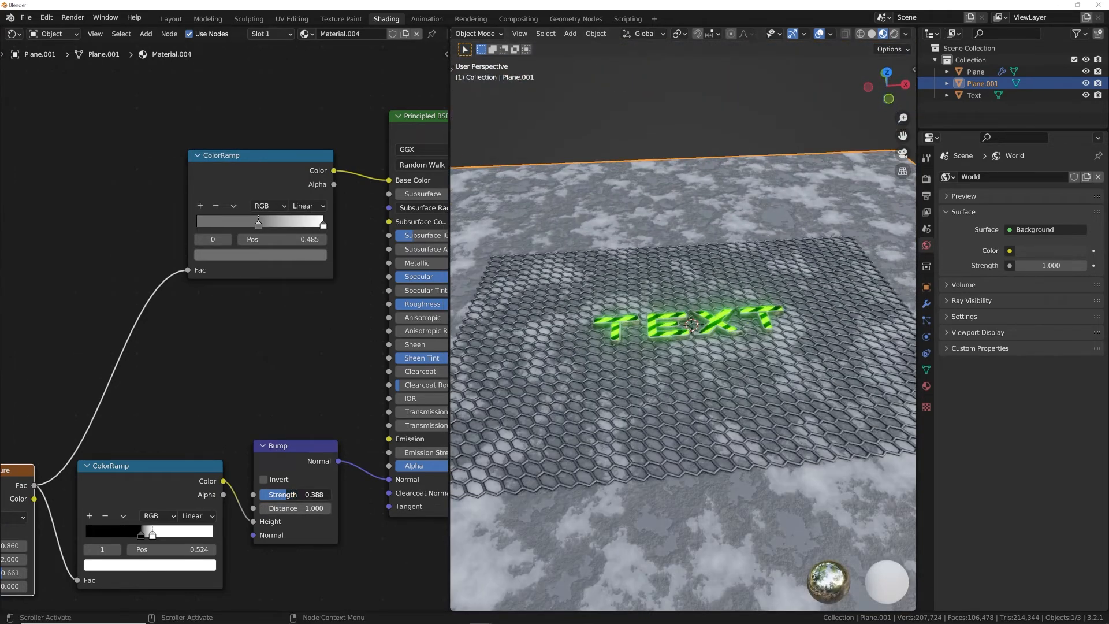
left_click_drag(294, 496, 298, 504)
left_click(298, 507)
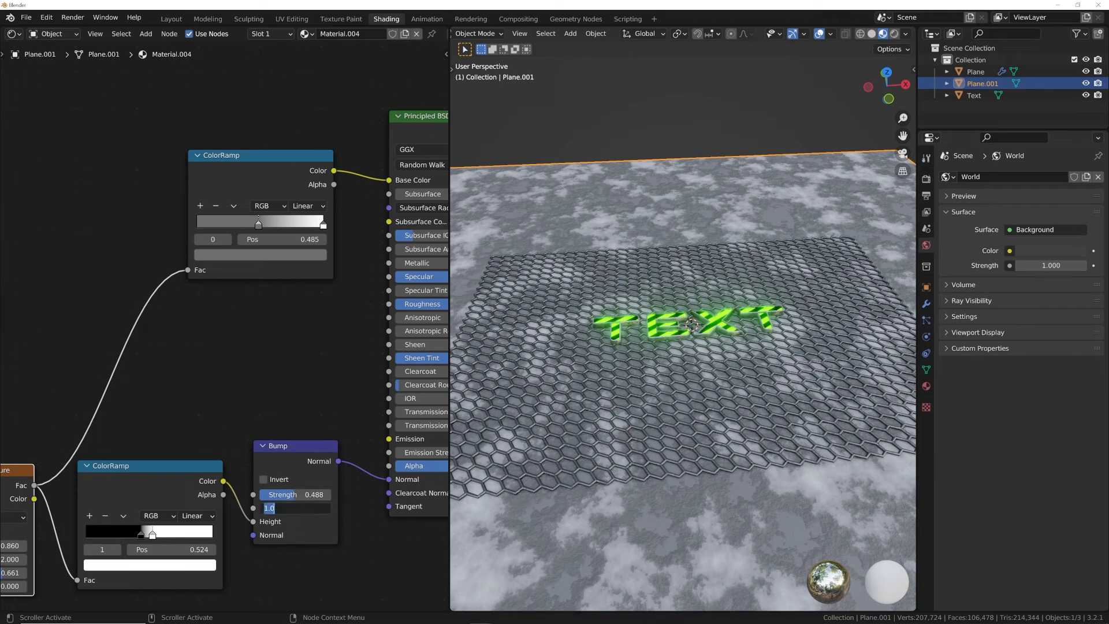
type(".1")
key("Return")
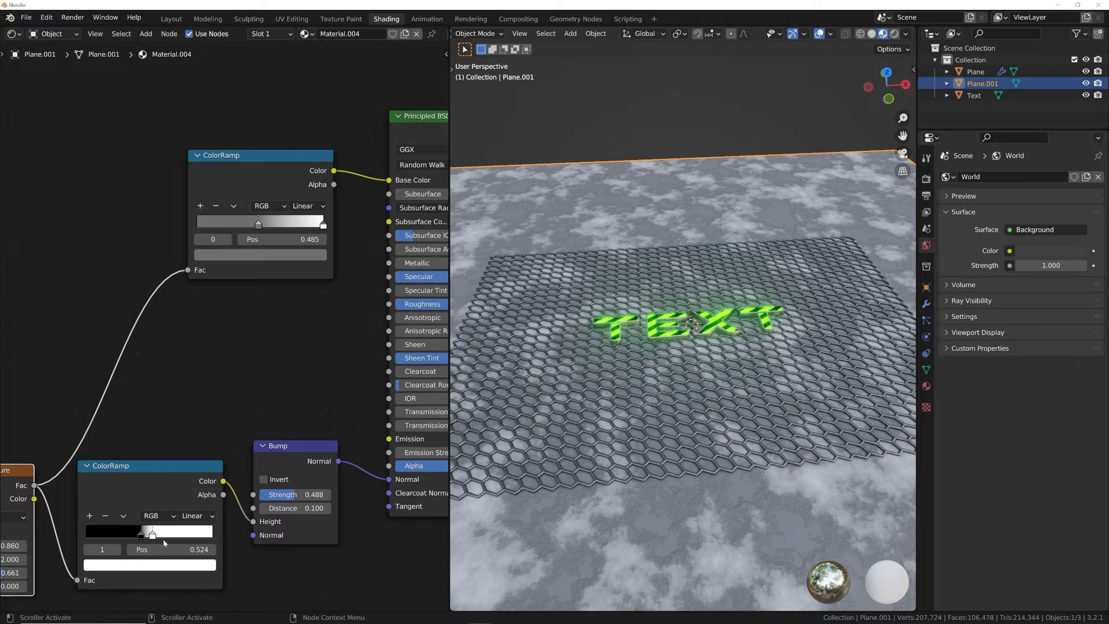
left_click_drag(150, 538, 148, 537)
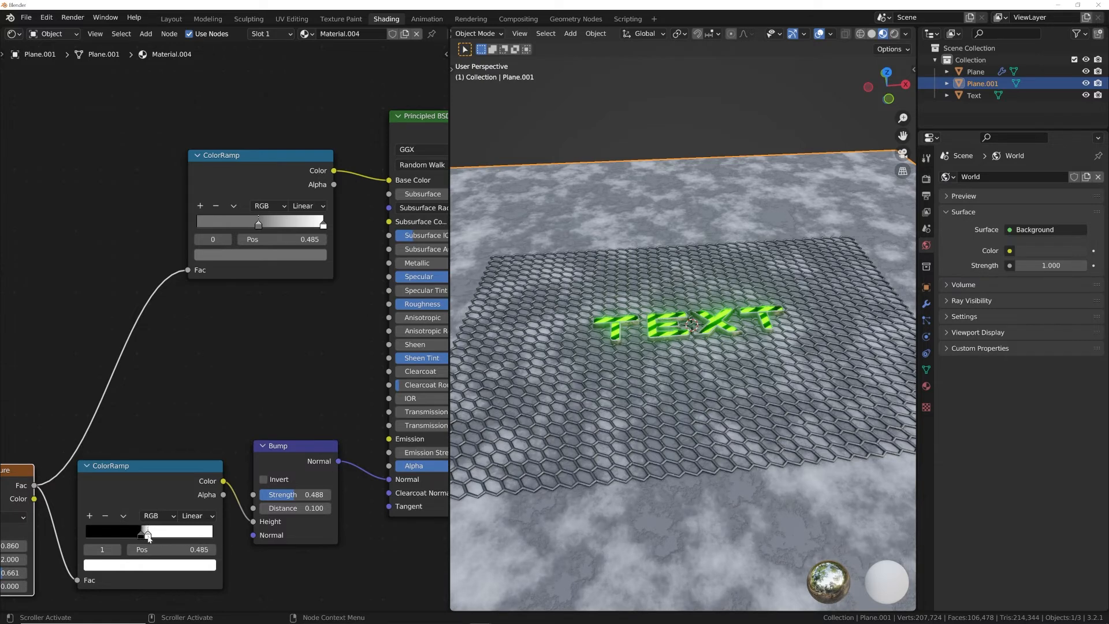
Step: Switch to the Layout workspace and display the viewport in rendered shading
middle_click_drag(601, 312, 603, 375)
middle_click_drag(774, 278, 767, 222)
scroll(751, 277, "up", 5)
middle_click_drag(716, 361, 801, 313)
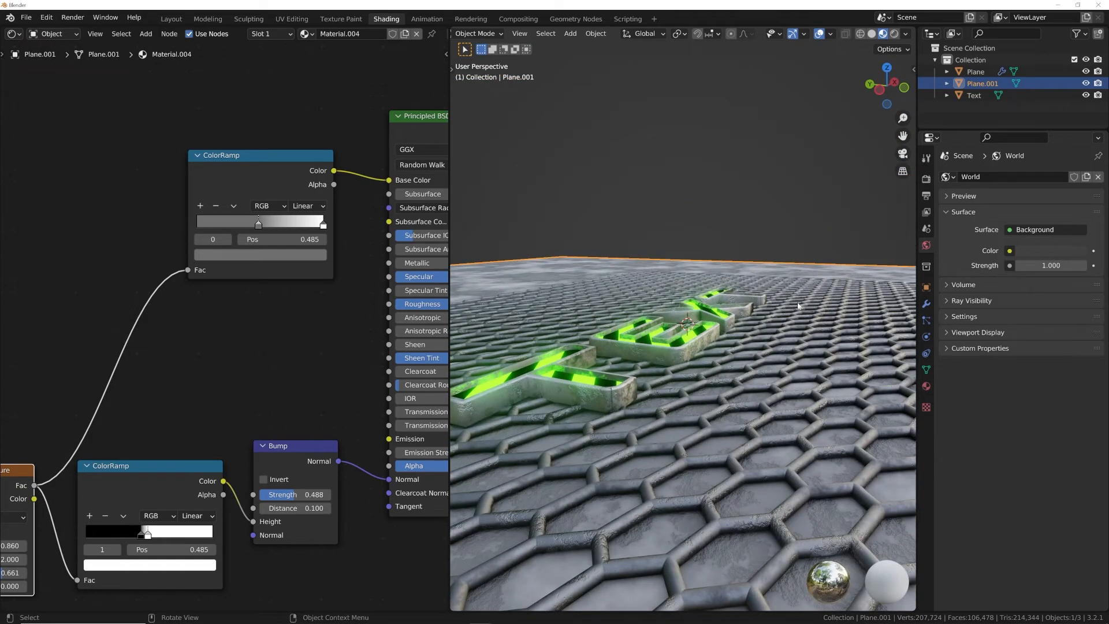
left_click(172, 19)
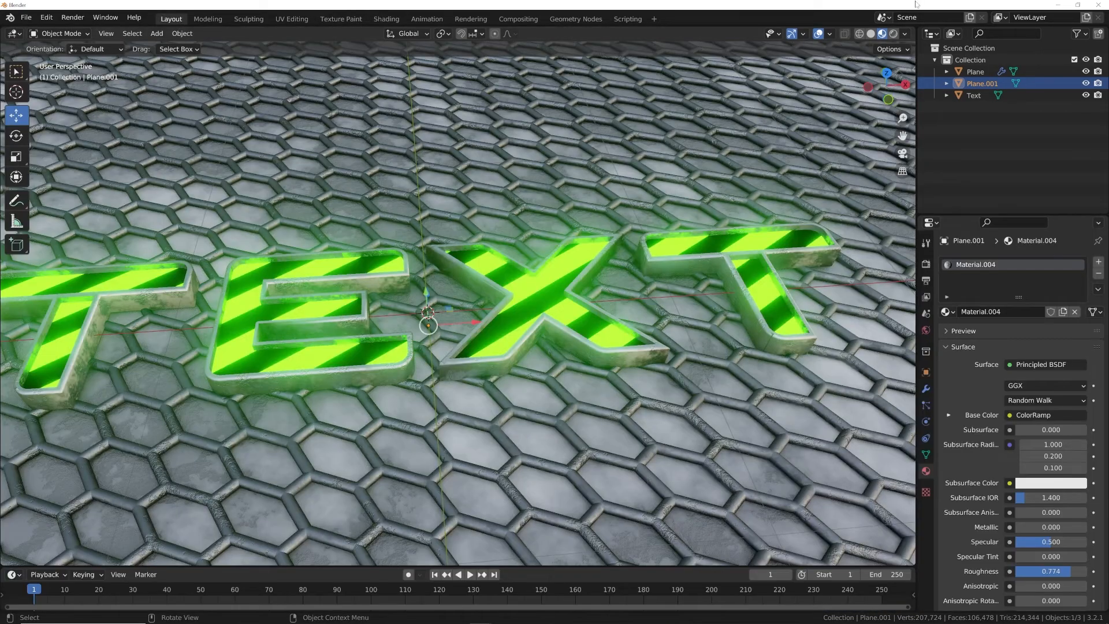
left_click(895, 34)
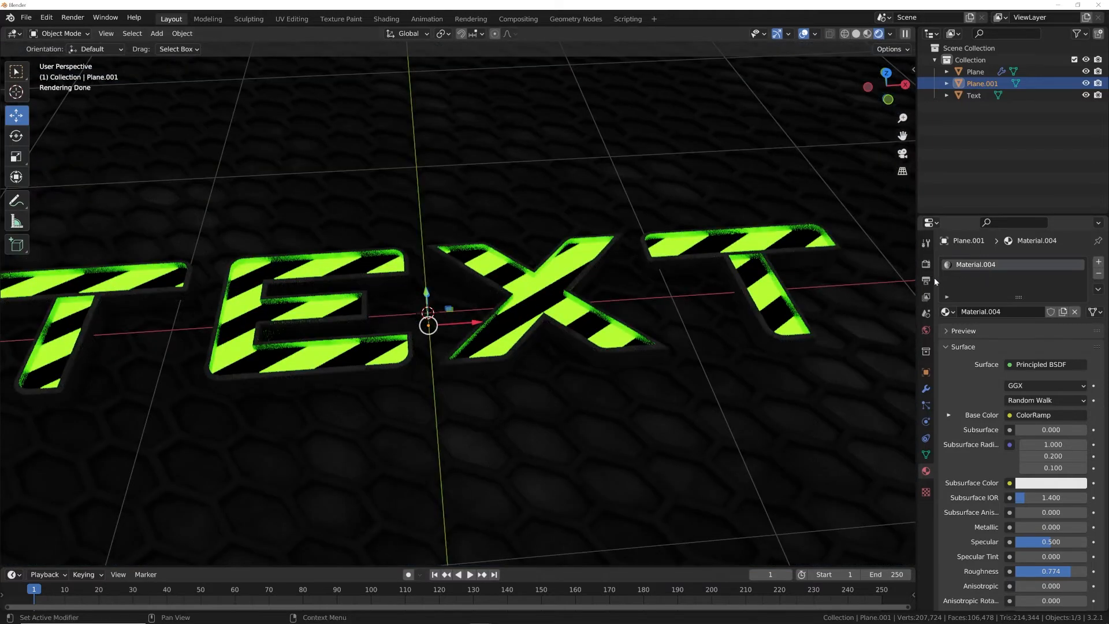
Step: Set the render engine to Eevee with Bloom enabled
left_click(926, 264)
left_click(1028, 262)
left_click(1020, 276)
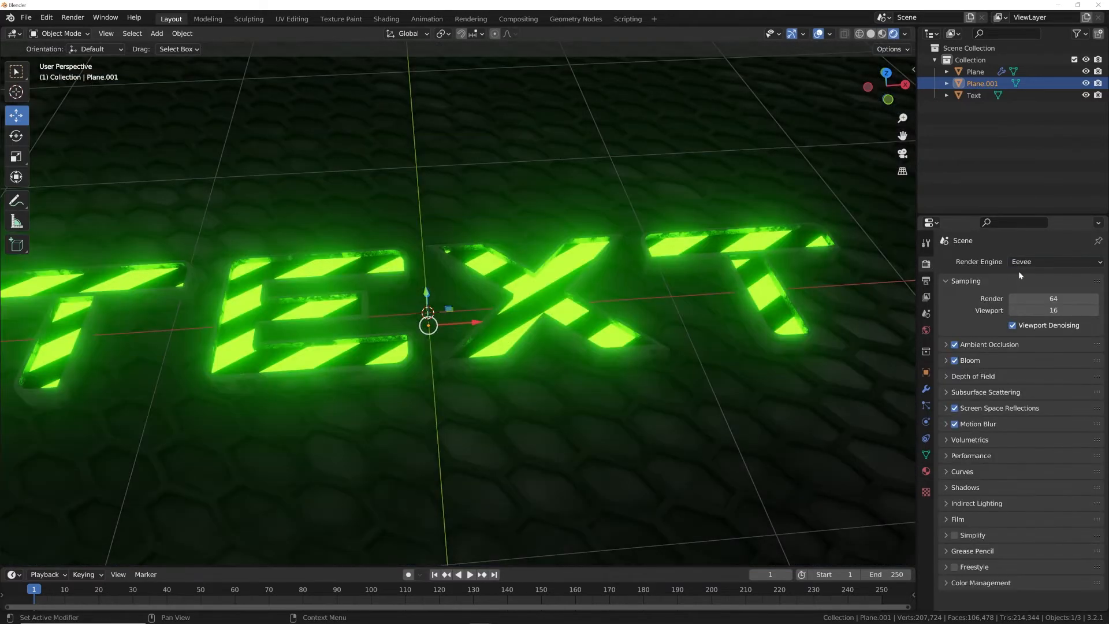
left_click(955, 361)
left_click(954, 360)
Step: Add a point light and move it about 2.8 m up and back, above and behind the text
scroll(519, 314, "down", 5)
middle_click_drag(518, 315, 547, 286)
scroll(563, 295, "up", 2)
key("shift+a")
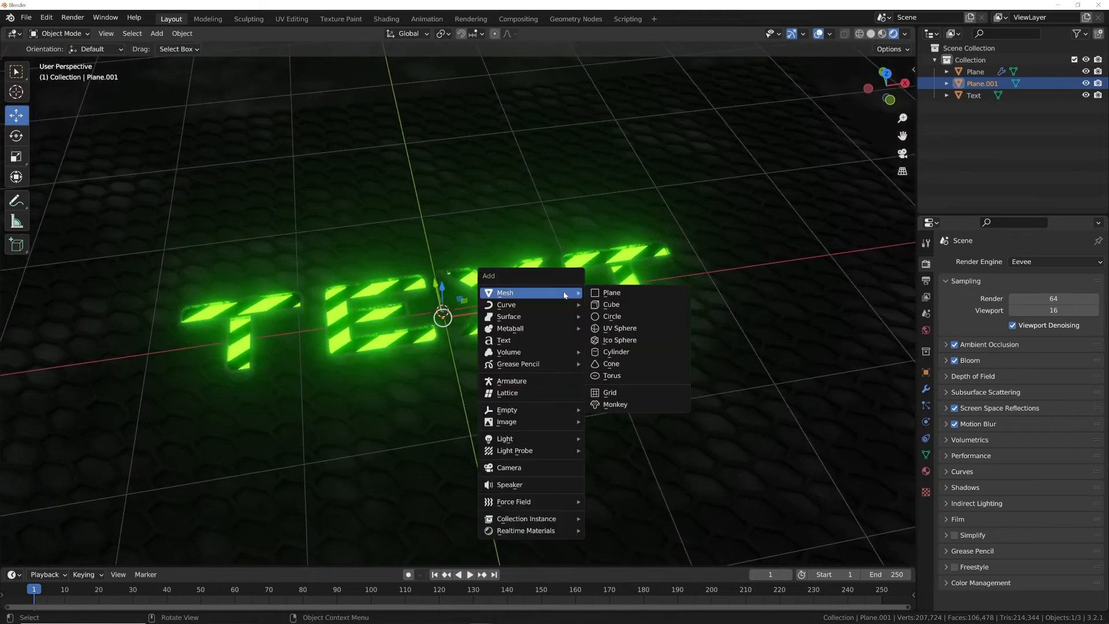
mouse_move(522, 438)
left_click(607, 438)
middle_click_drag(607, 438, 587, 331)
key("g")
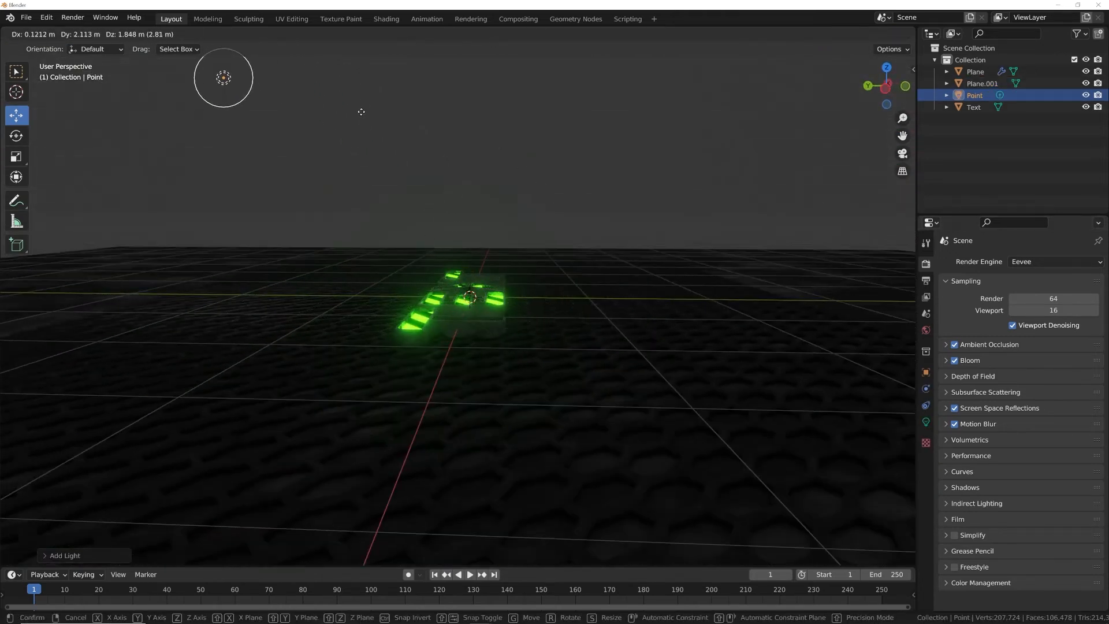
left_click(362, 108)
Step: Set the point light's power to 117.5 W and tint its color pale blue
middle_click_drag(369, 127, 626, 352)
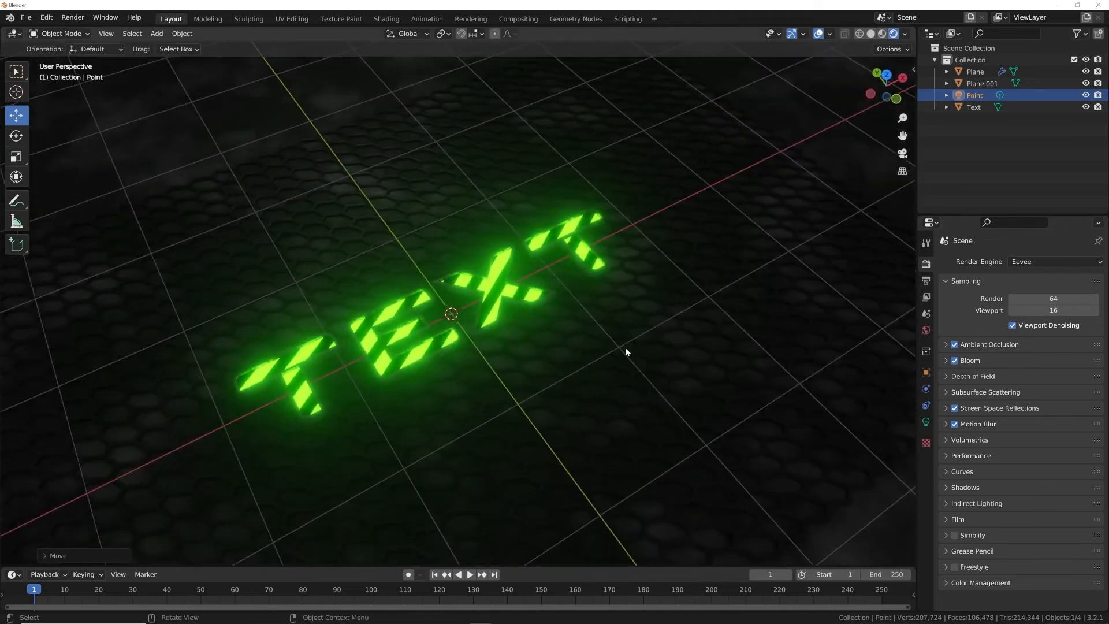
left_click(926, 421)
mouse_move(1059, 341)
left_mouse_down()
mouse_move(1097, 341)
mouse_move(1074, 342)
left_mouse_up()
left_click(1034, 330)
left_click_drag(1028, 215, 1028, 208)
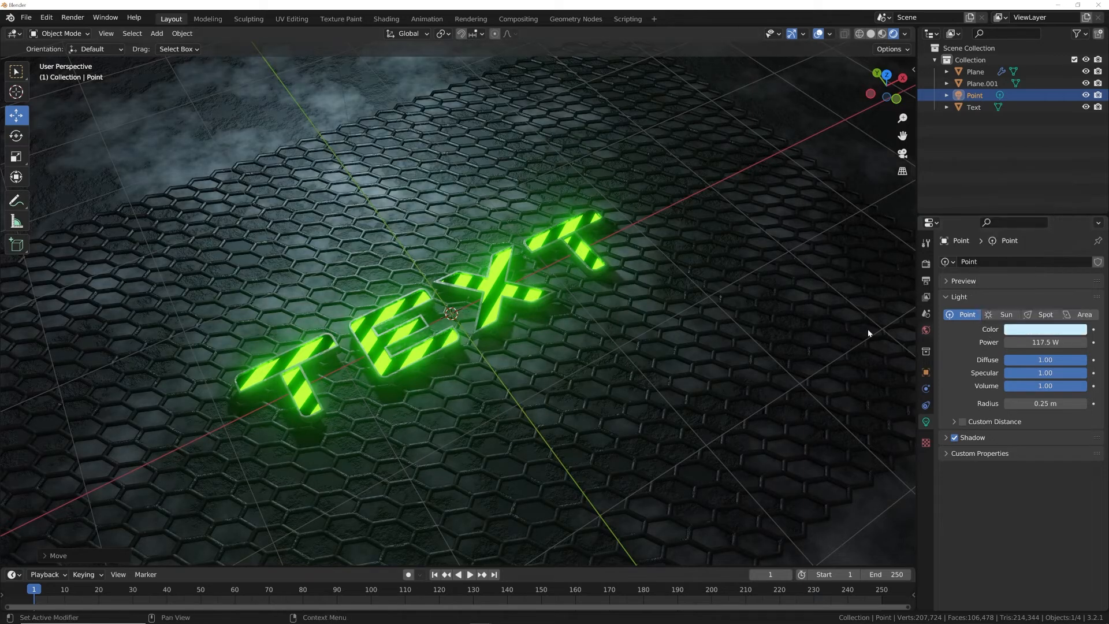
Step: Assign a Principled Volume shader to the world's volume
middle_click_drag(868, 334, 666, 301)
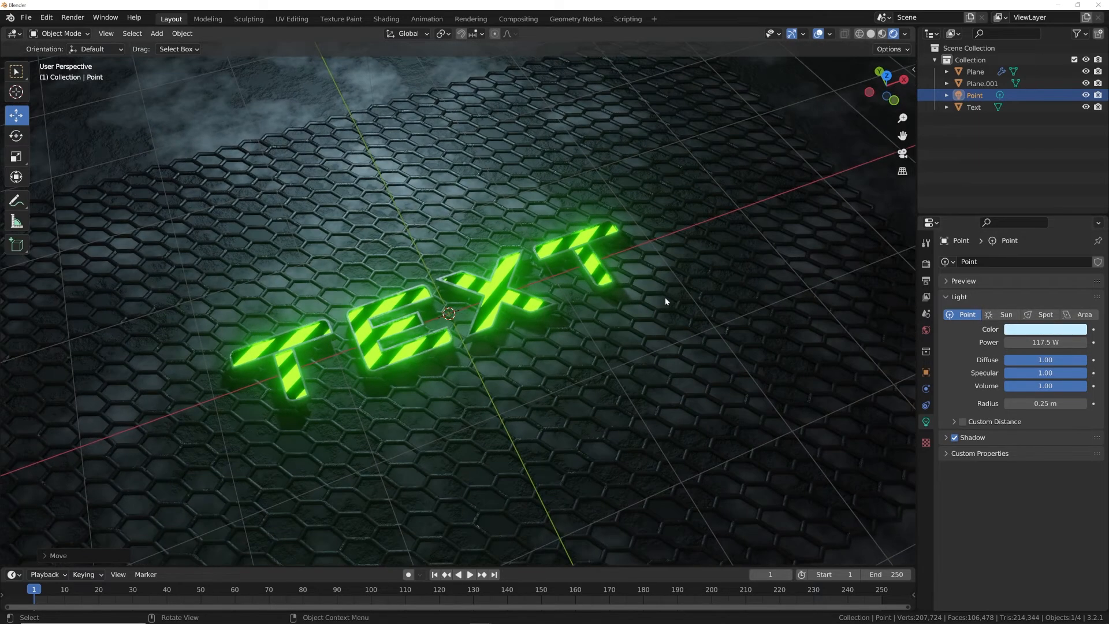
left_click(926, 331)
left_click(963, 375)
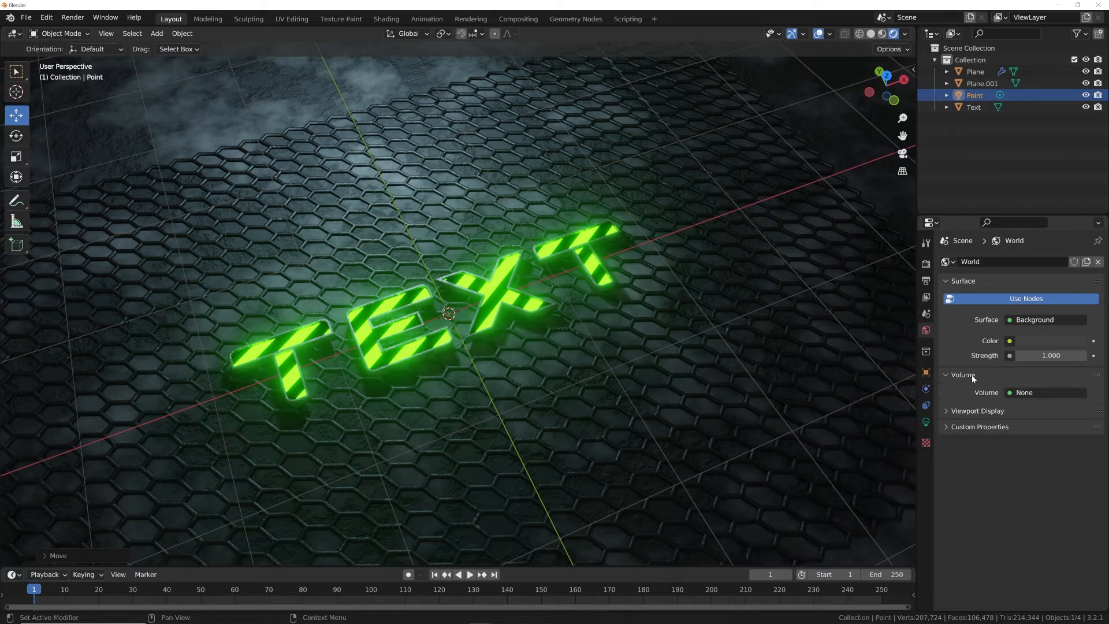
left_click(1010, 393)
left_click(1031, 262)
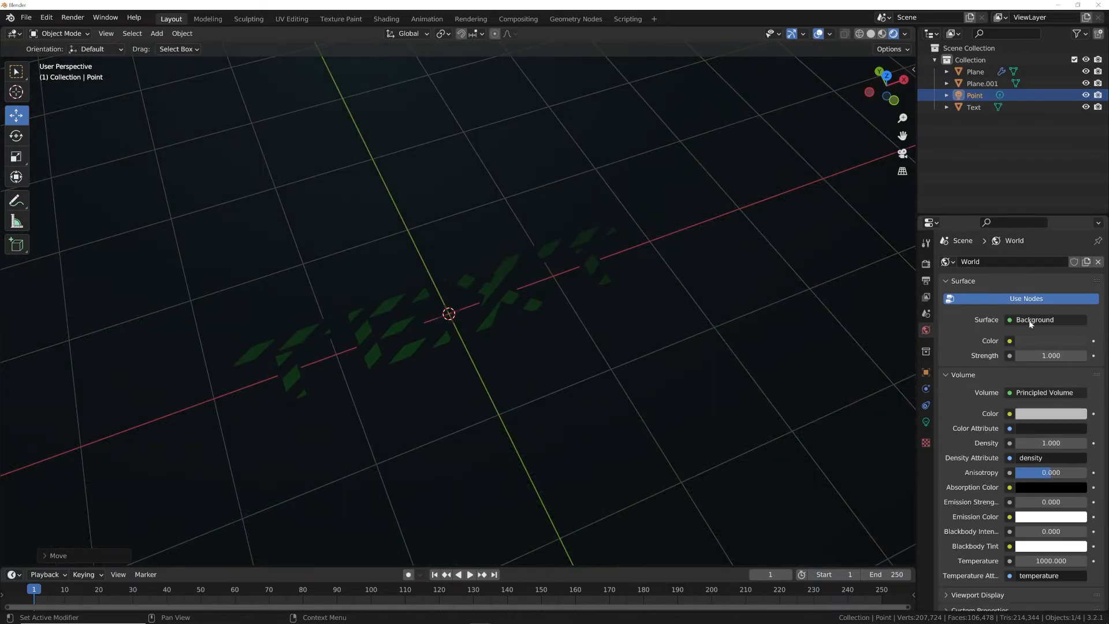
Step: Reduce the world volume's density to 0.150
left_click(1051, 443)
type("0.13")
key("Return")
left_click_drag(1056, 442, 1059, 442)
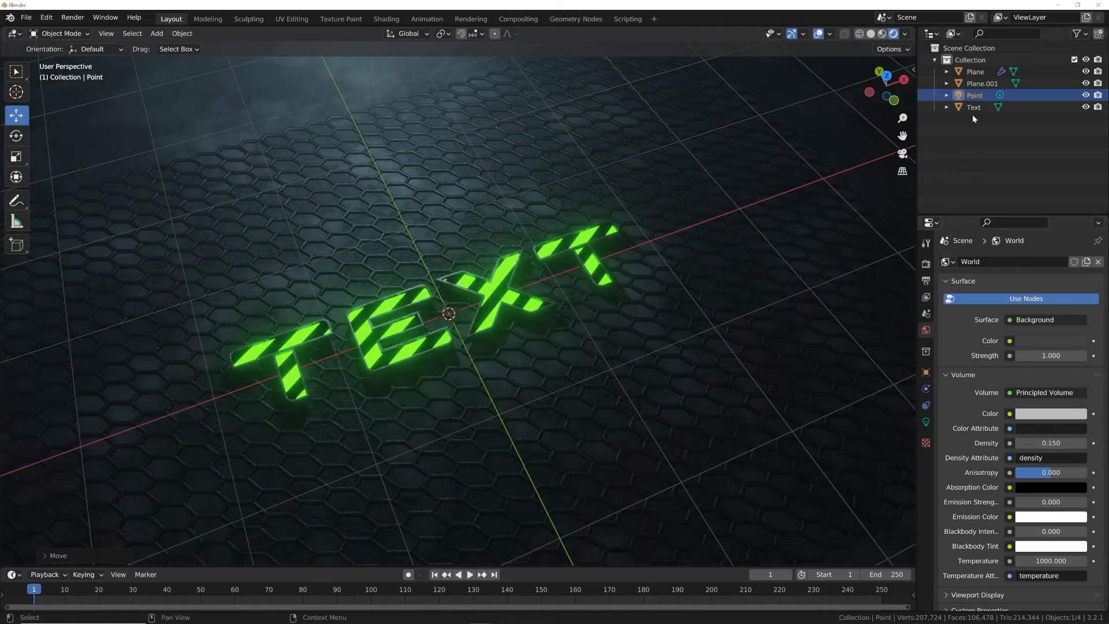
Step: Raise the point light's power to 276.4 W
left_click(926, 422)
left_click_drag(1049, 342, 1089, 342)
middle_click_drag(491, 381, 464, 355)
middle_click_drag(456, 399, 470, 350)
Step: Add a camera and align it to the current view of the text
key("shift+a")
mouse_move(473, 296)
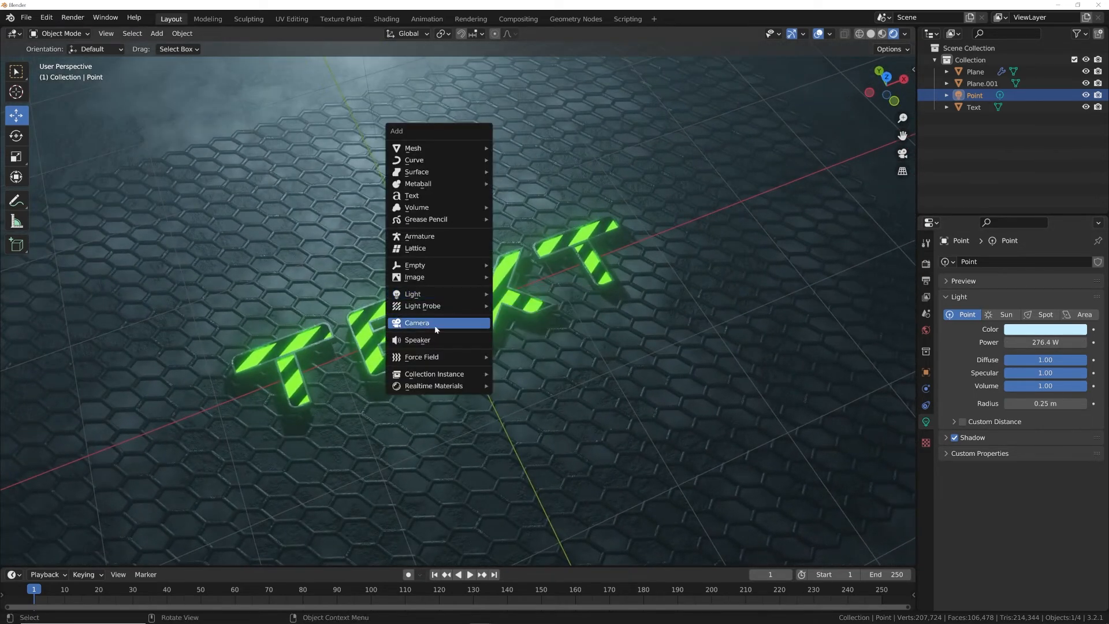
left_click(436, 328)
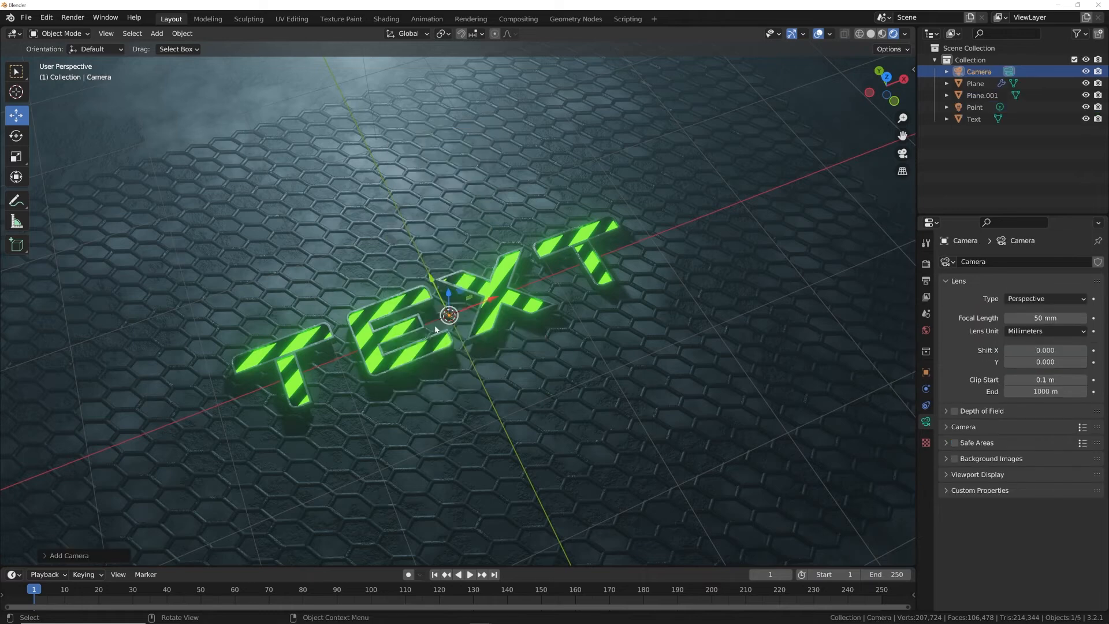
key("ctrl+alt+KP_0")
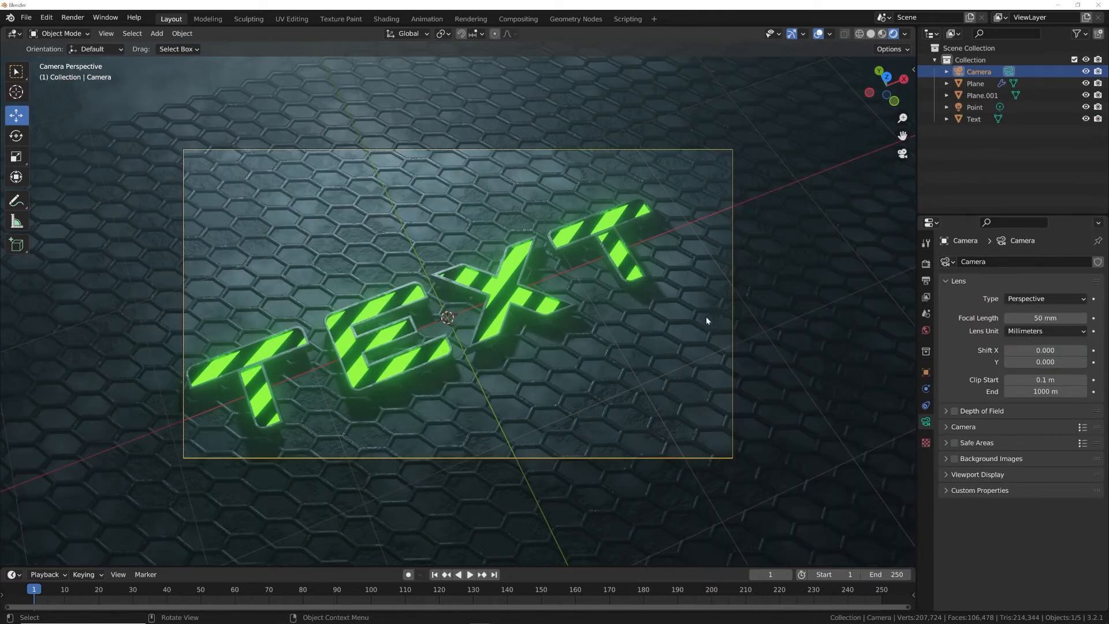
Step: Make the camera orthographic with a scale of 4.190 and realign it to a slightly lower view of the text
left_click(1034, 298)
left_click(1016, 323)
middle_click_drag(616, 324, 605, 292)
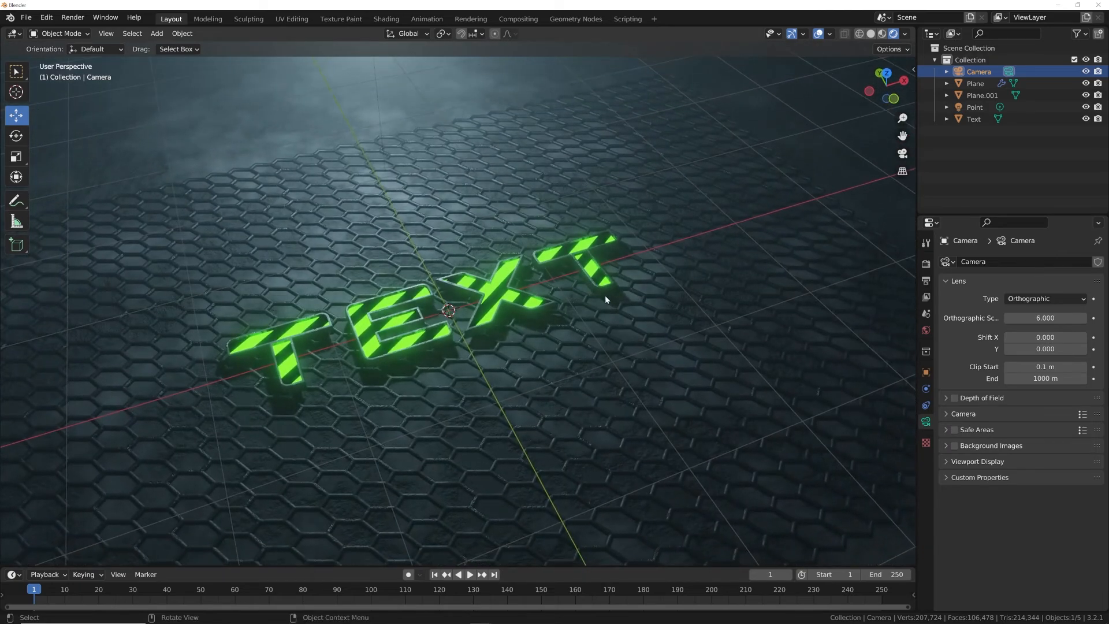
key("ctrl+alt+KP_0")
left_click_drag(1045, 317, 979, 317)
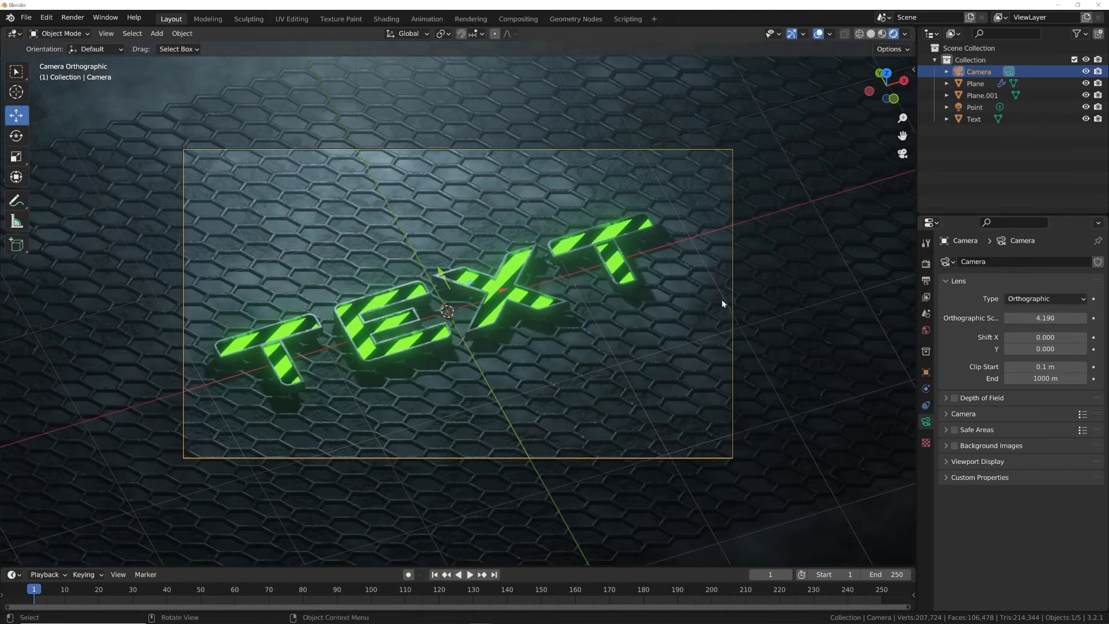
Step: Rotate the camera slightly so the text sits more level in the frame
key("r")
left_click(725, 267)
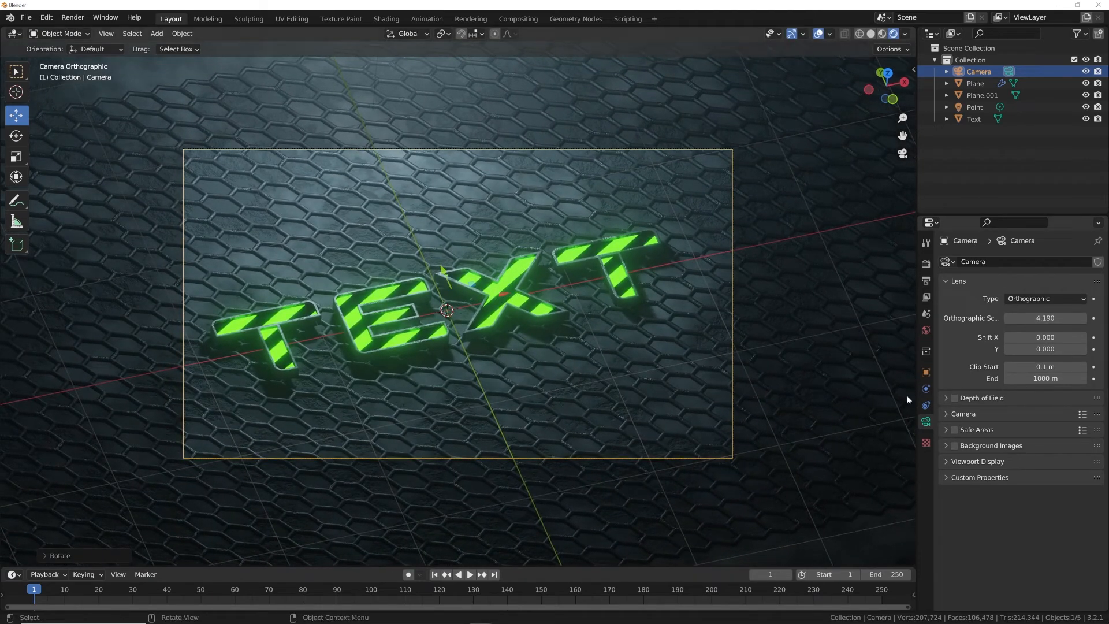
Step: Enable the camera's depth of field and set its focus distance to 5.1 m so the text is sharp
left_click(954, 398)
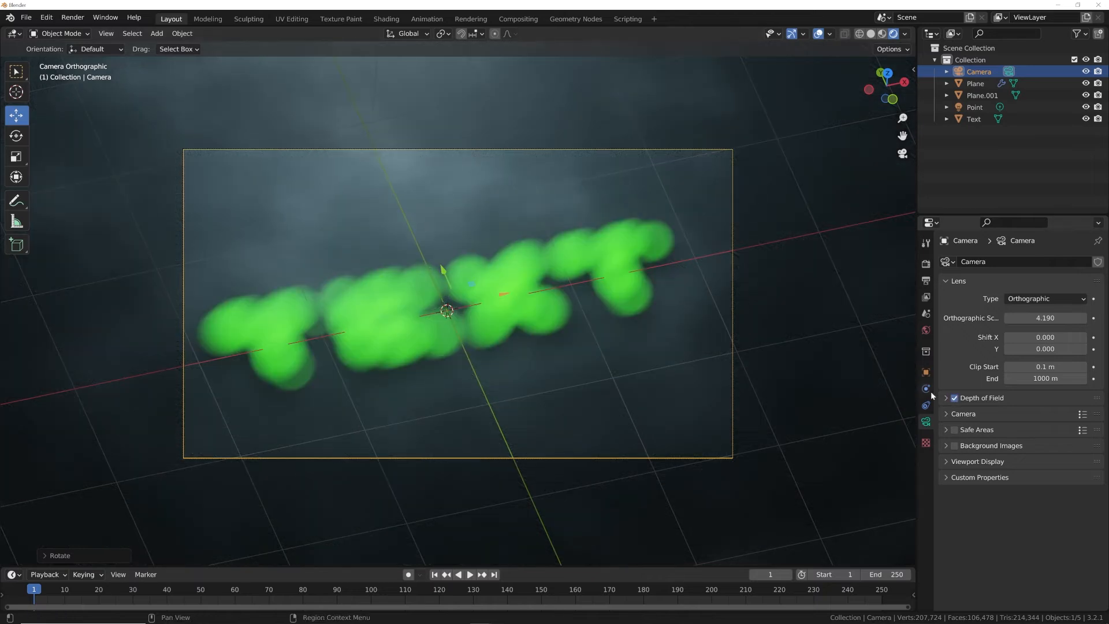
left_click(990, 399)
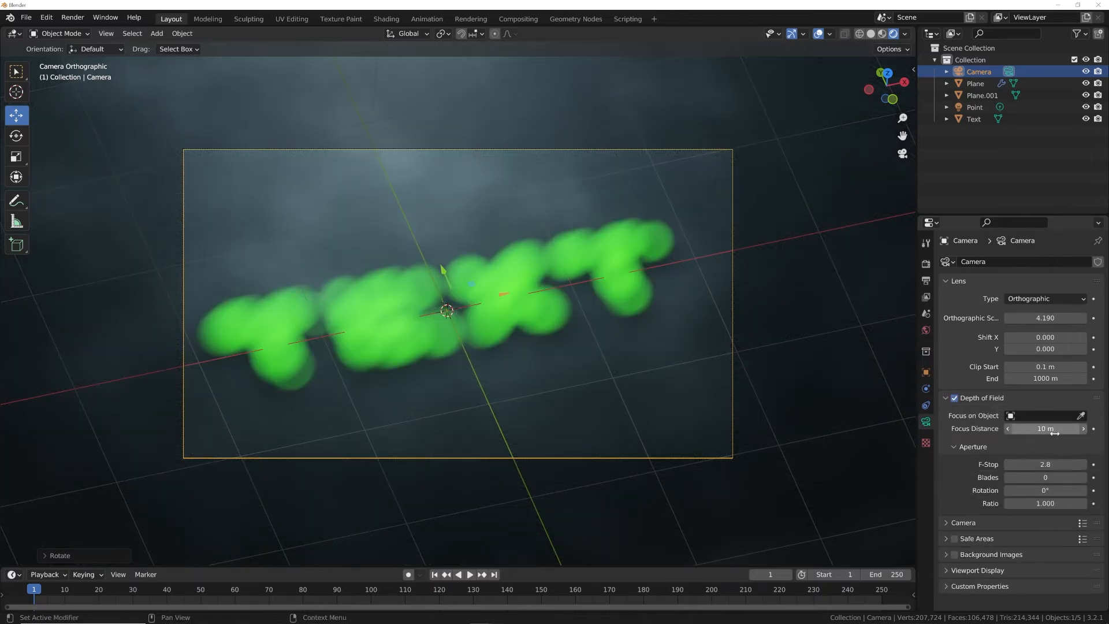
left_click_drag(1045, 429, 1005, 428)
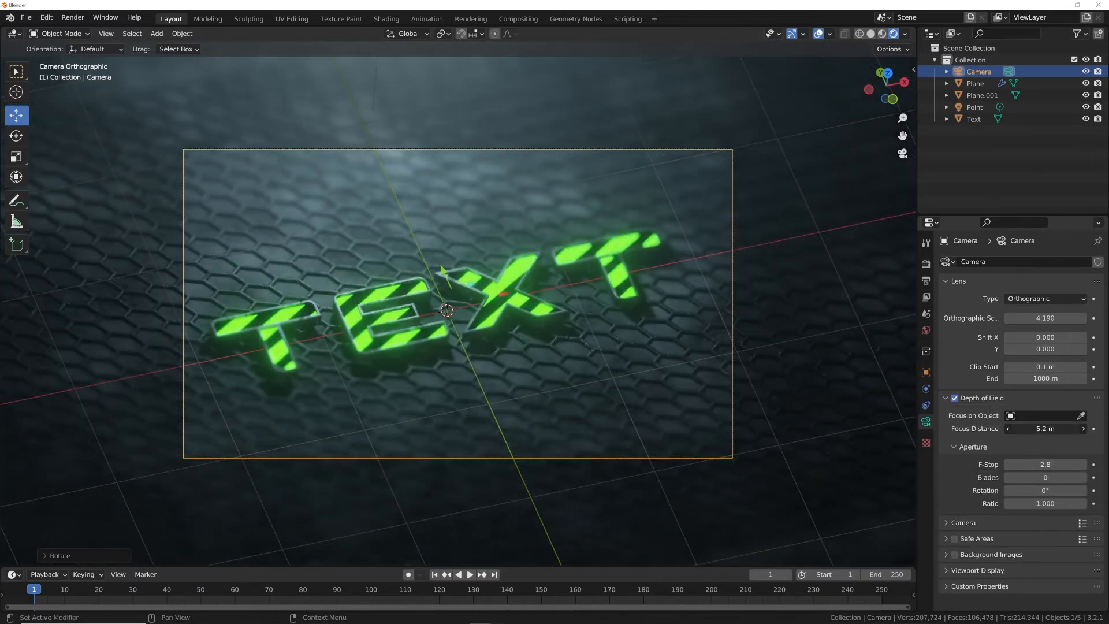
scroll(502, 381, "up", 4)
scroll(502, 381, "up", 1)
mouse_move(1047, 428)
left_mouse_down()
mouse_move(1063, 429)
mouse_move(1042, 428)
left_mouse_up()
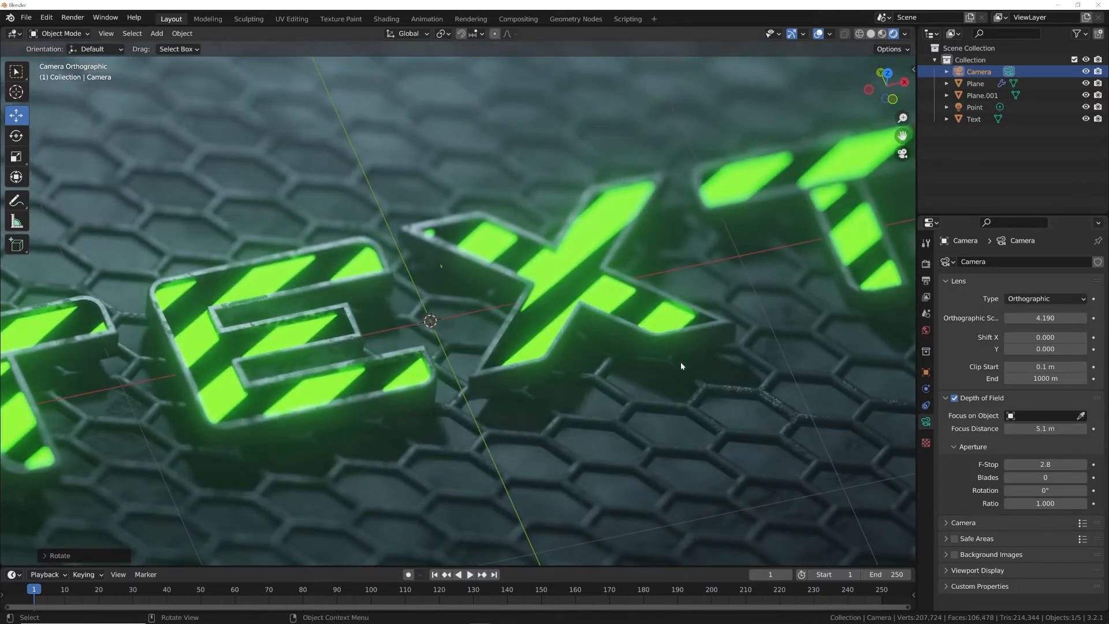
Step: Set the camera's f-stop to 6.2 and its orthographic scale to 4.710
scroll(628, 363, "down", 5)
left_click_drag(1042, 465, 1074, 464)
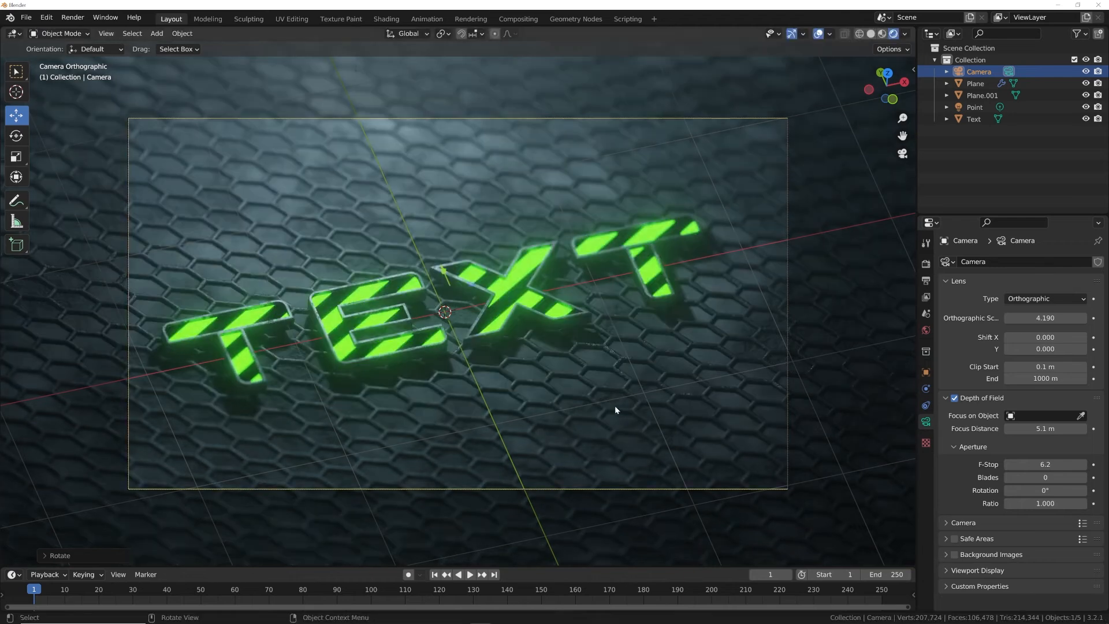
left_click_drag(1045, 317, 1085, 318)
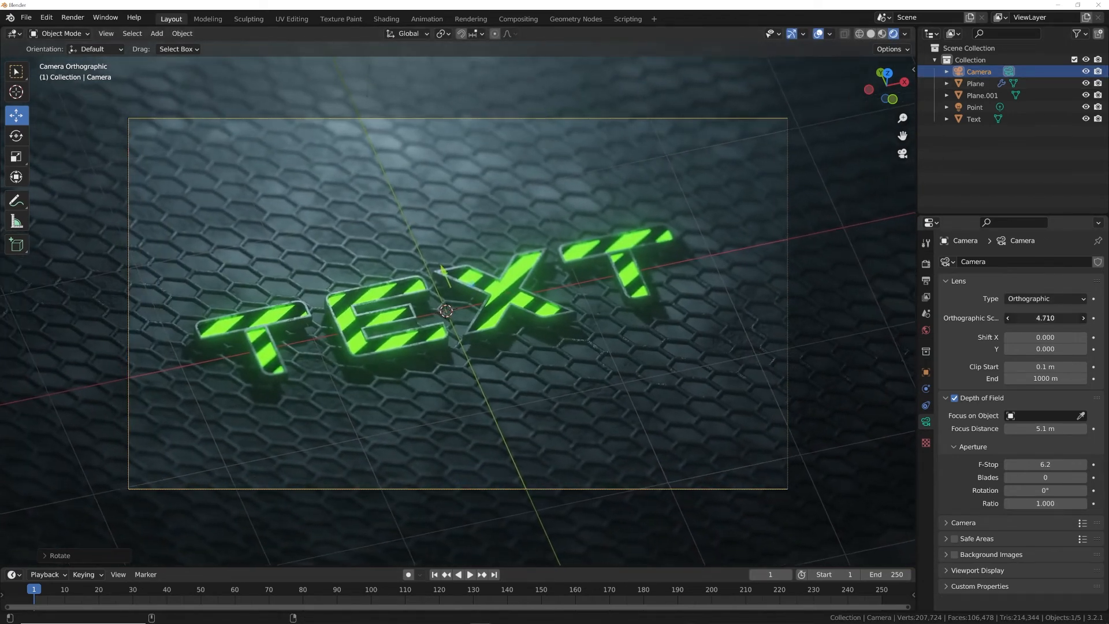
scroll(539, 300, "up", 3)
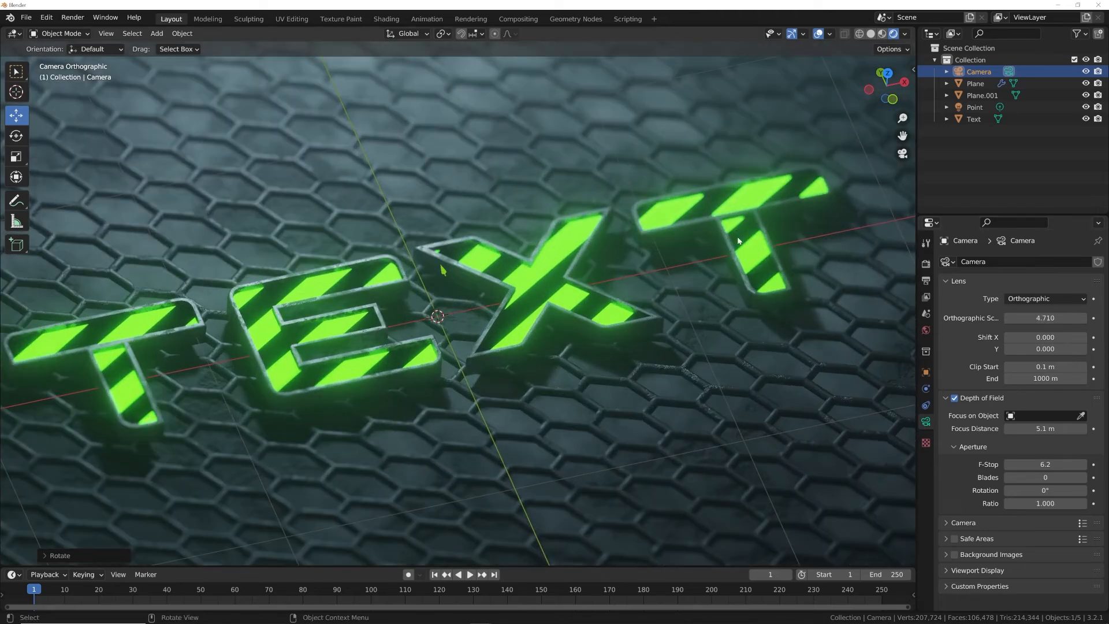
Step: Switch to the Shading workspace with rendered display and show the node setup of the text's striped material, Material.002
left_click(388, 19)
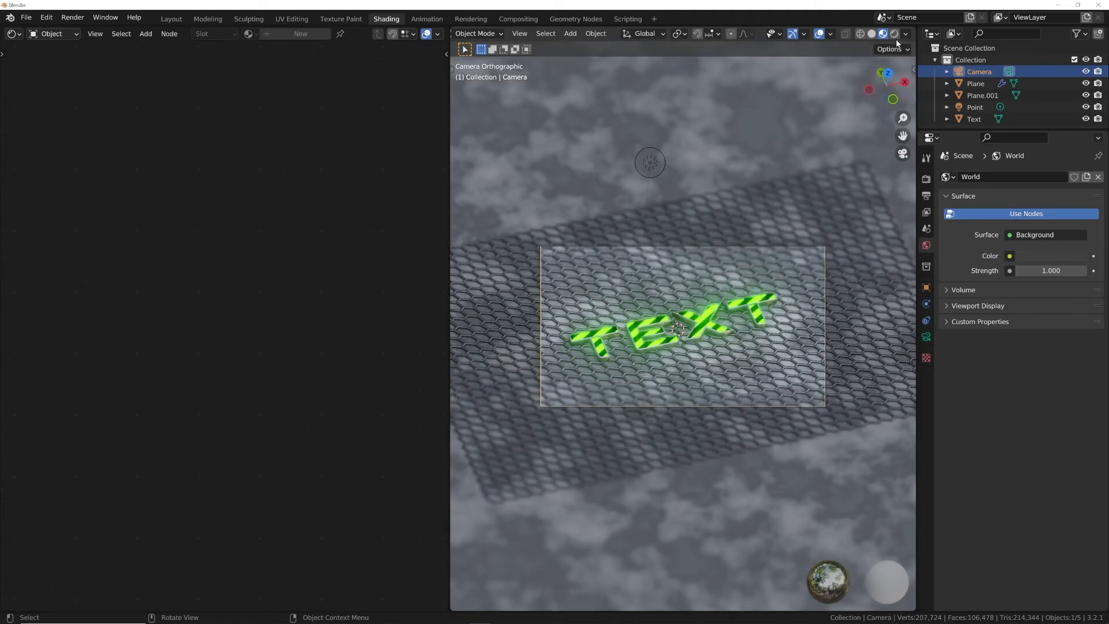
left_click(894, 33)
scroll(641, 372, "up", 5)
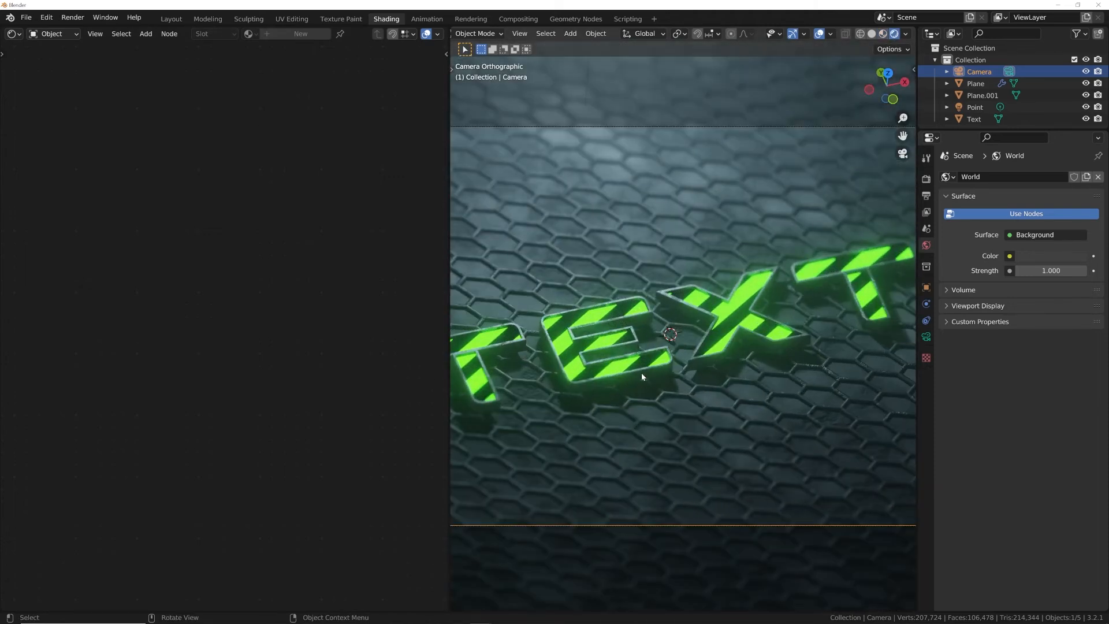
left_click(643, 372)
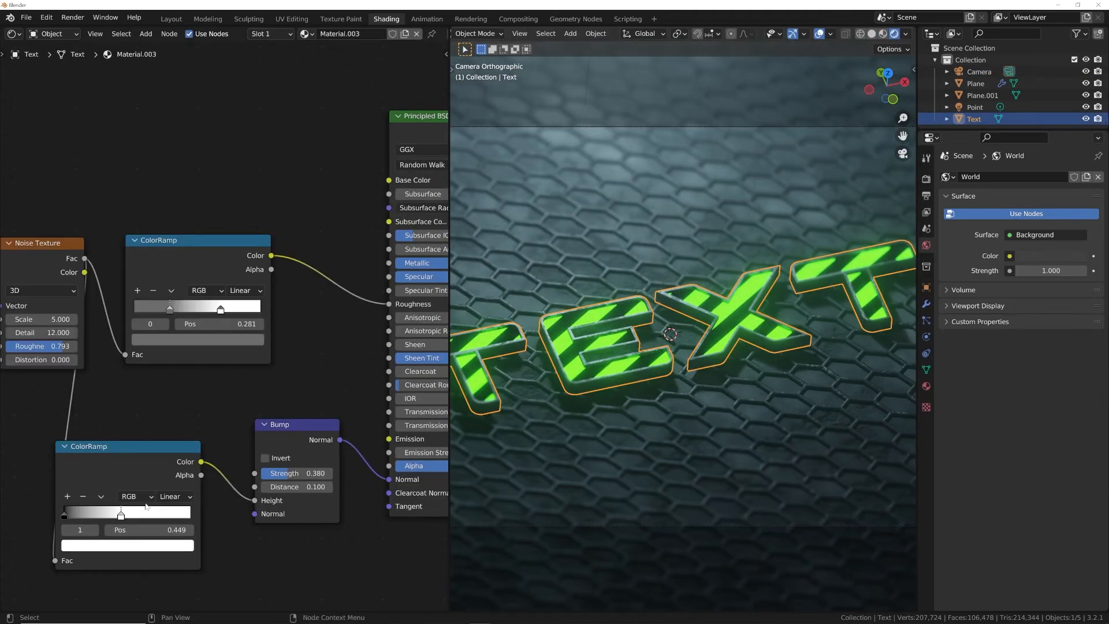
middle_click_drag(33, 429, 242, 409)
scroll(251, 335, "down", 3)
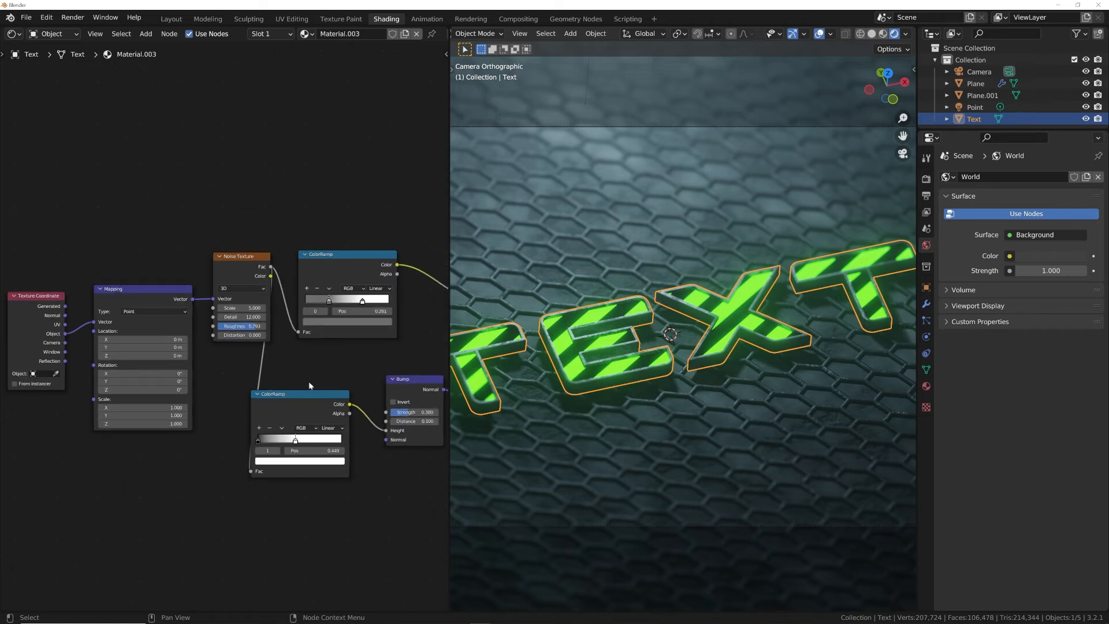
left_click(277, 34)
left_click(254, 74)
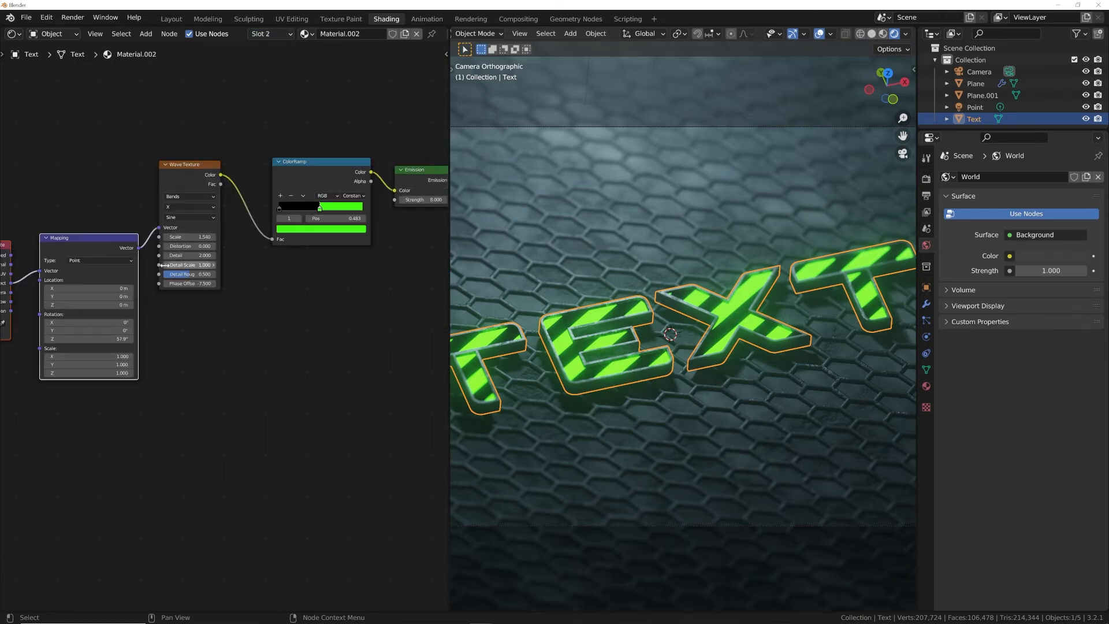
Step: Adjust the Wave Texture's phase offset and set the Mapping node's Z rotation to 38.5°
scroll(173, 293, "up", 3)
left_click_drag(177, 268, 166, 268)
middle_click_drag(140, 314, 421, 314)
left_click_drag(347, 343, 309, 343)
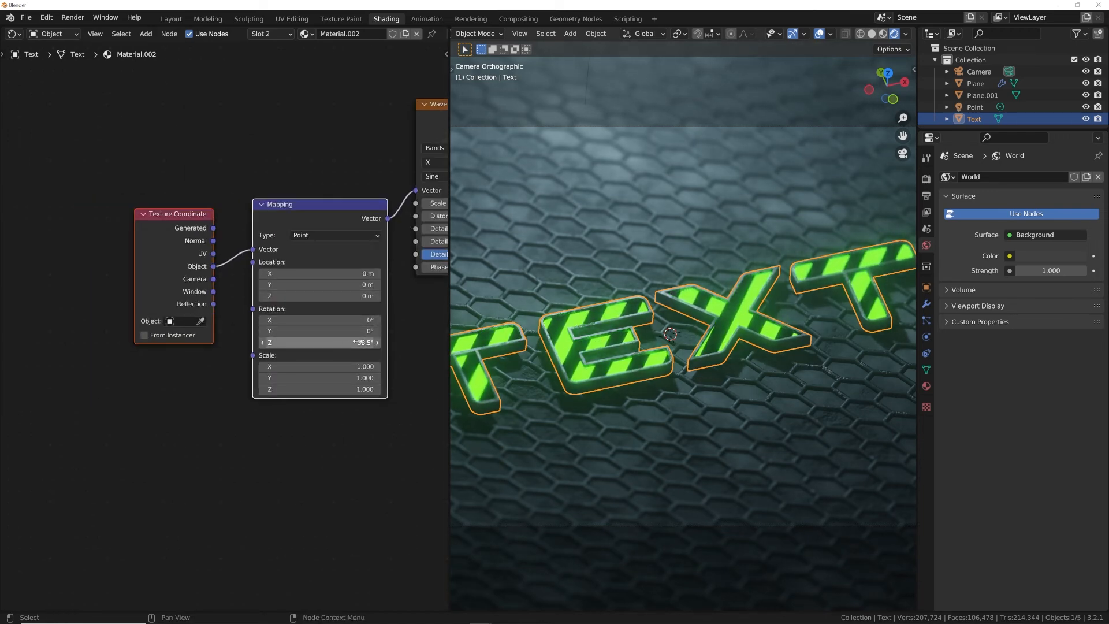
Step: Set the Wave Texture's phase offset to -10.340 so a stripe just starts at the tip of the letter X
scroll(719, 370, "up", 6)
scroll(723, 373, "down", 4)
middle_click_drag(814, 376, 684, 383, "shift")
scroll(685, 382, "up", 4)
scroll(676, 382, "up", 3)
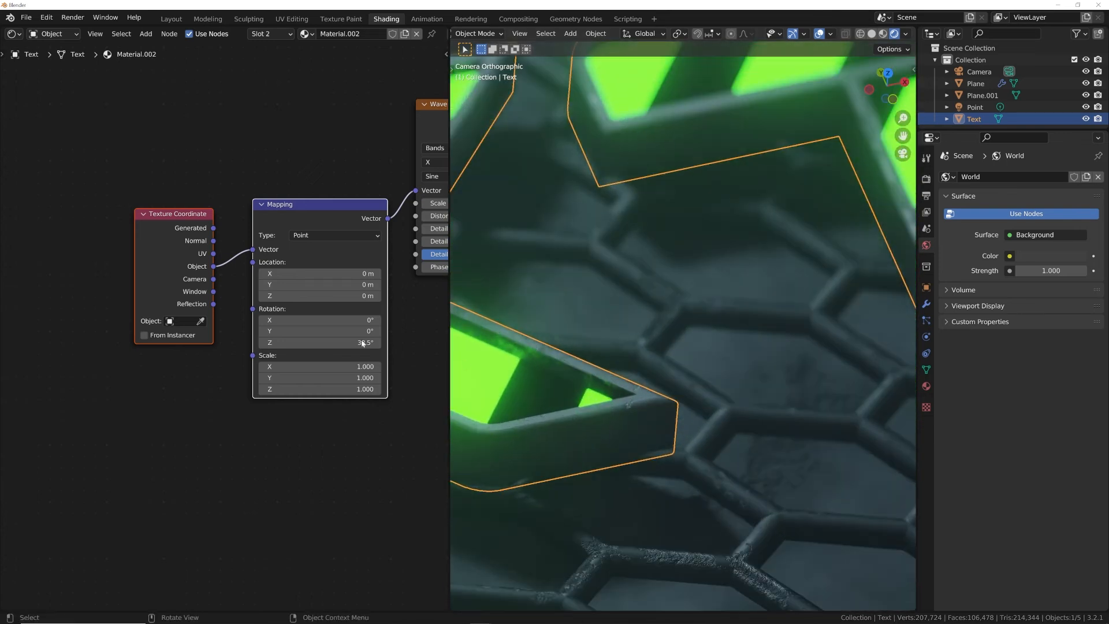
middle_click_drag(380, 297, 155, 307)
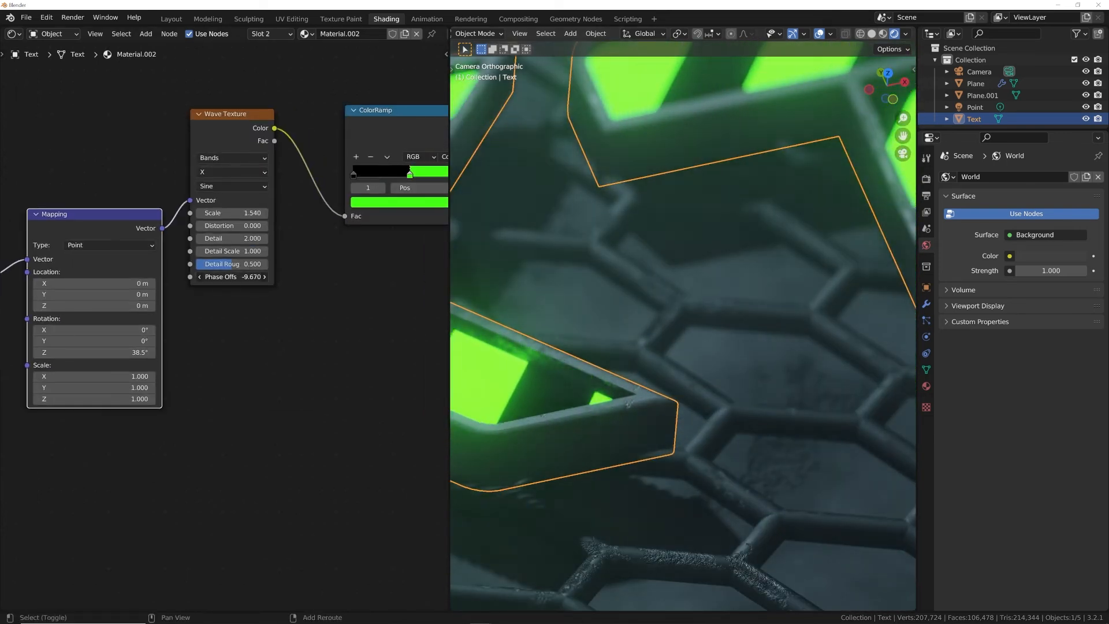
left_click_drag(231, 277, 206, 276)
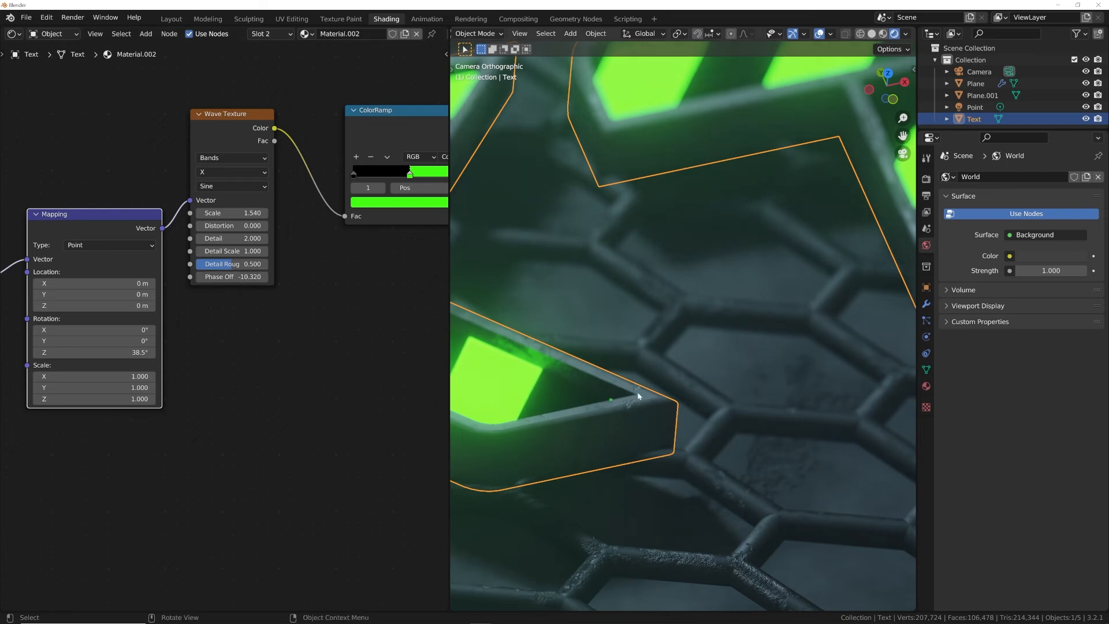
scroll(611, 405, "up", 2)
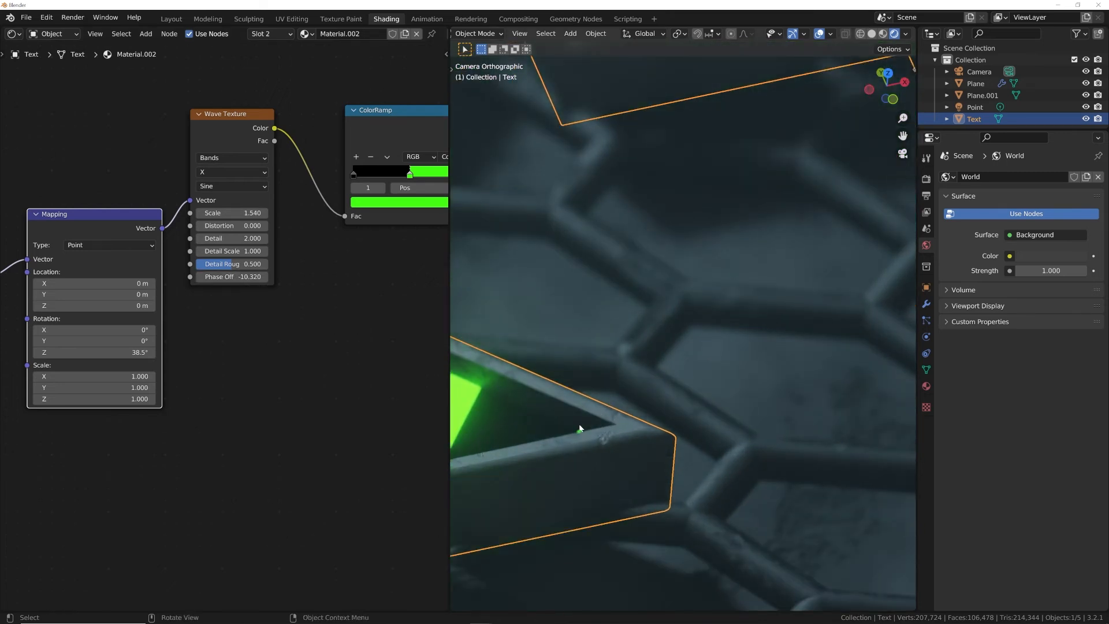
mouse_move(231, 277)
left_mouse_down()
mouse_move(273, 276)
mouse_move(228, 276)
left_mouse_up()
Step: Split a strip off below the 3D viewport and turn it into a Timeline editor
left_click_drag(451, 609, 476, 536)
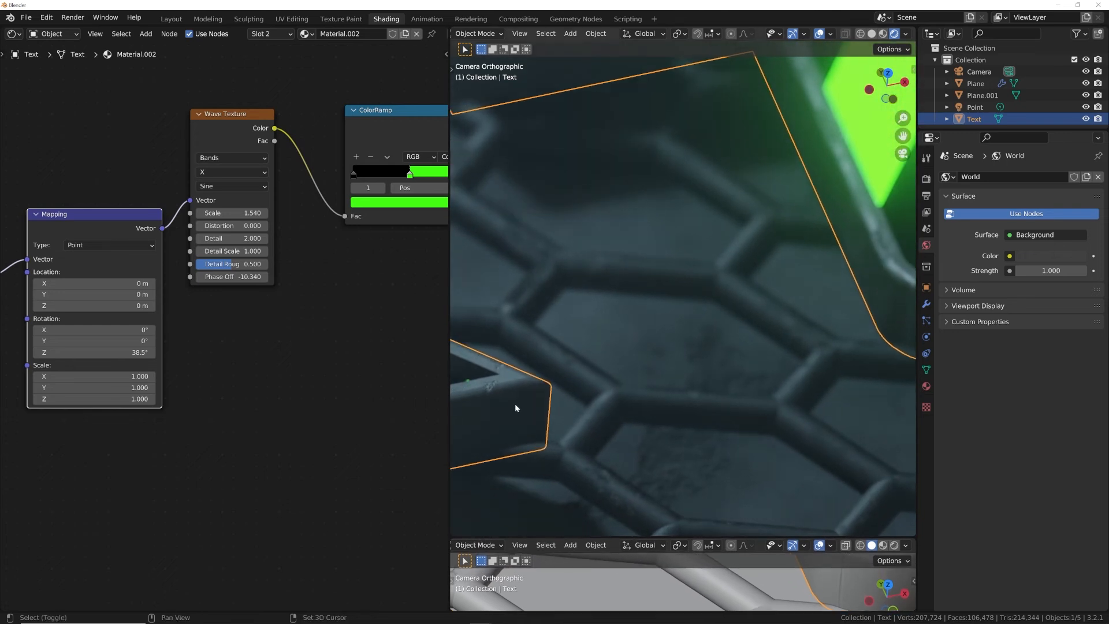
middle_click_drag(516, 407, 594, 412, "shift")
scroll(475, 544, "up", 2)
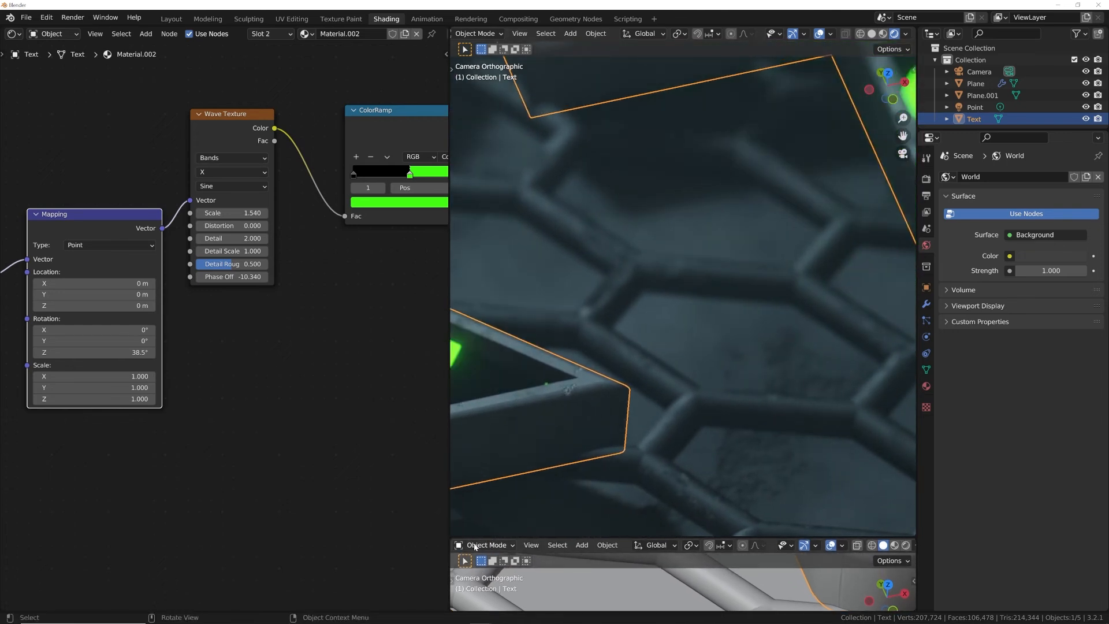
left_click(455, 548)
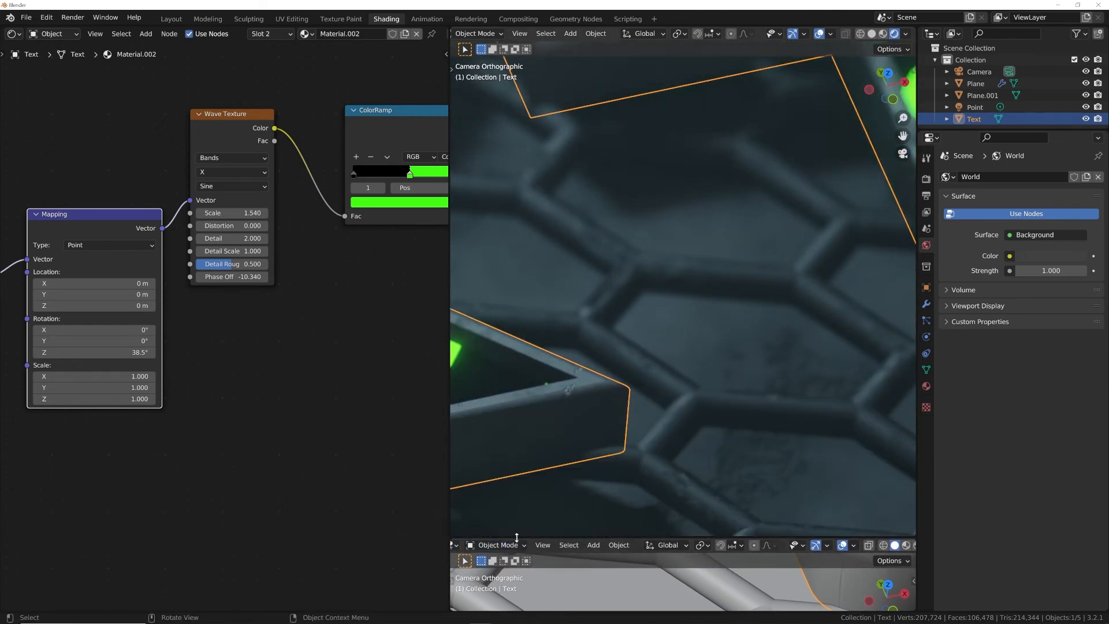
scroll(472, 549, "up", 1)
left_click(469, 546)
left_click(625, 442)
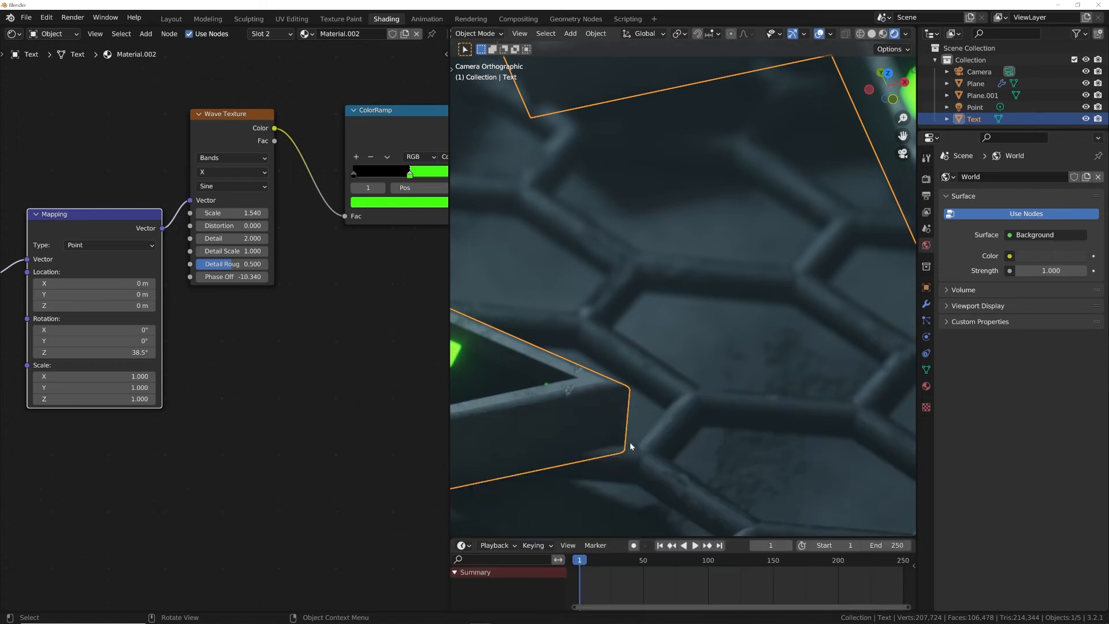
Step: Move to frame 0 and set the animation's end frame to 80
key("Home")
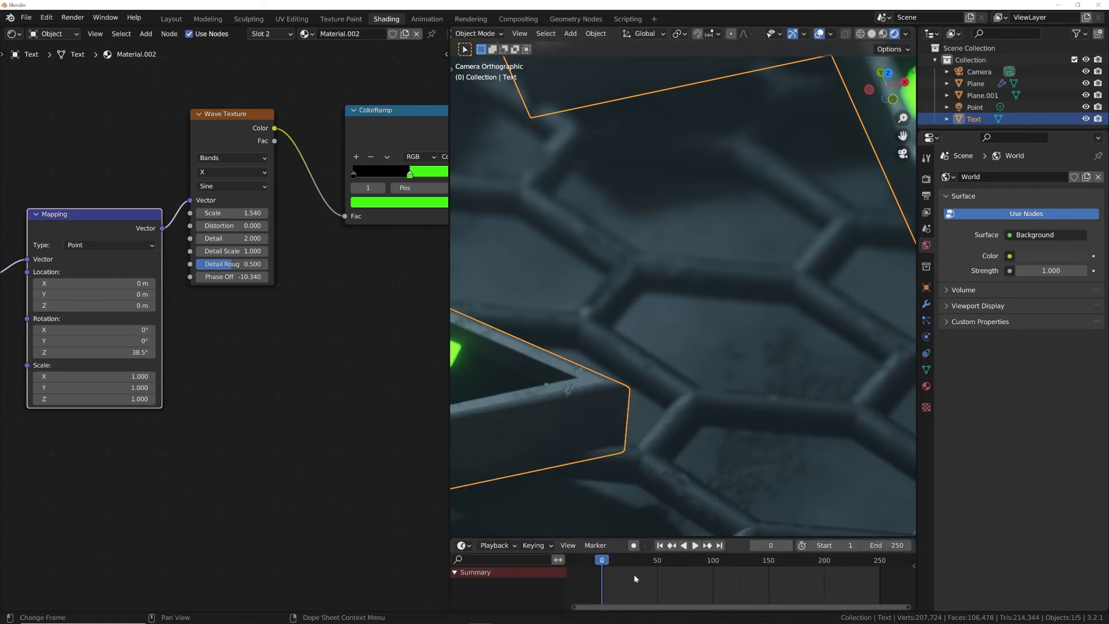
type("80")
key("Return")
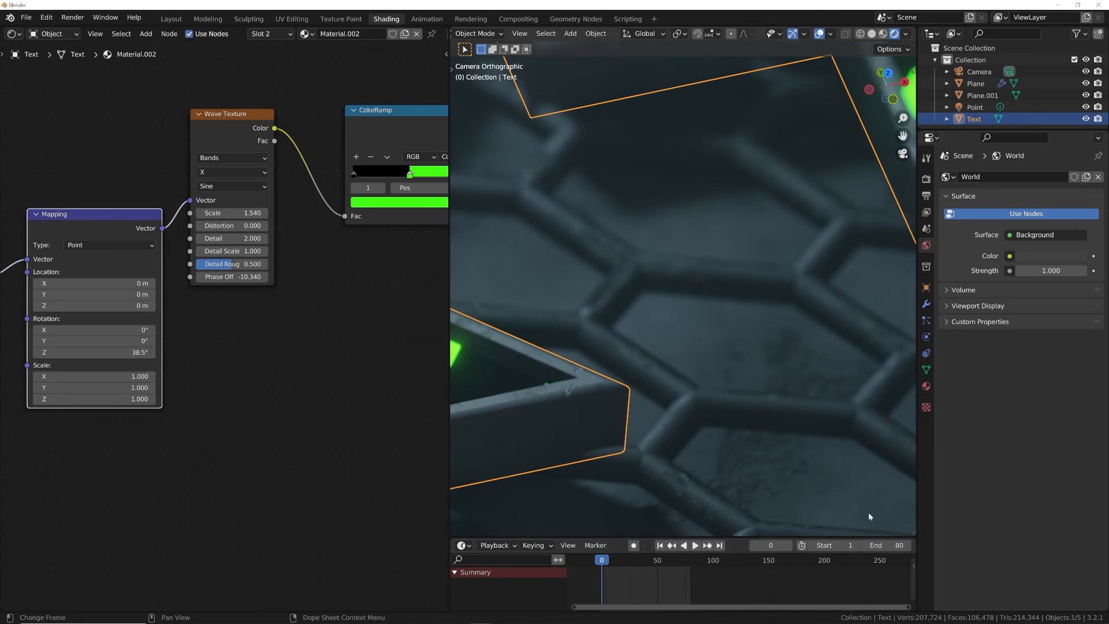
middle_click_drag(673, 580, 747, 584)
scroll(717, 585, "up", 4)
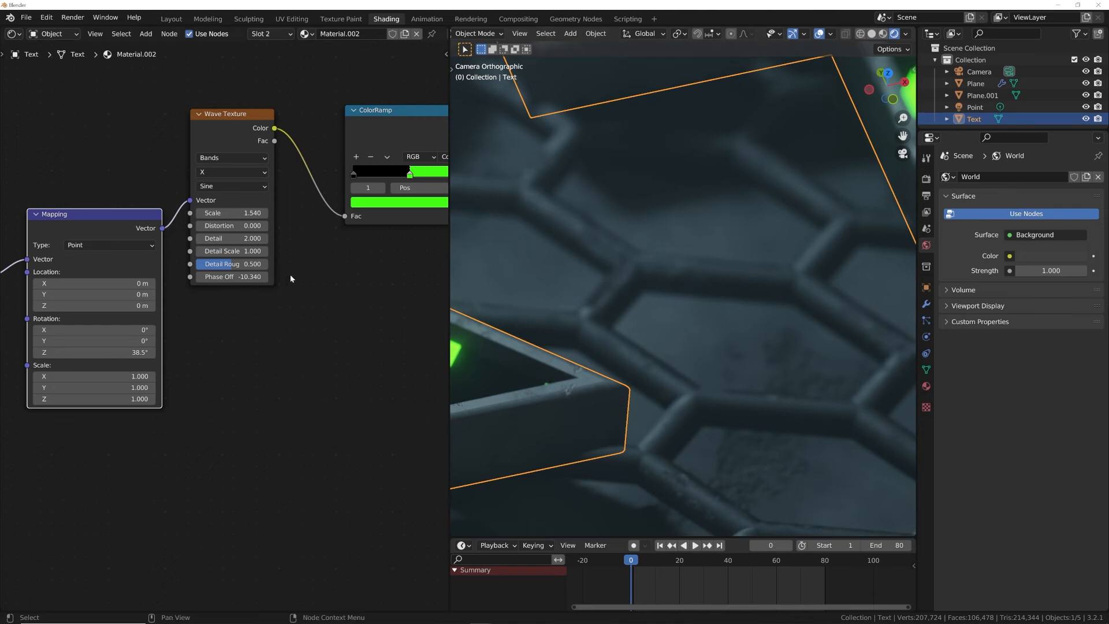
Step: Keyframe the Wave Texture's phase offset at -10.340 on frame 0 and at -35.480 on frame 80
key("i")
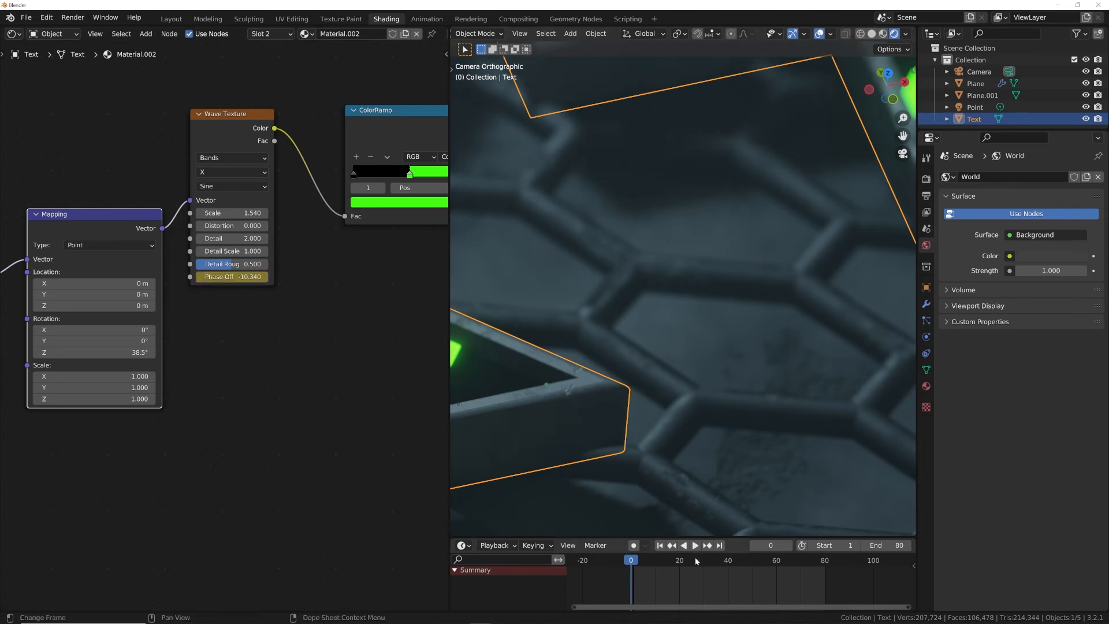
left_click(719, 546)
left_click_drag(240, 282, 154, 282, "shift")
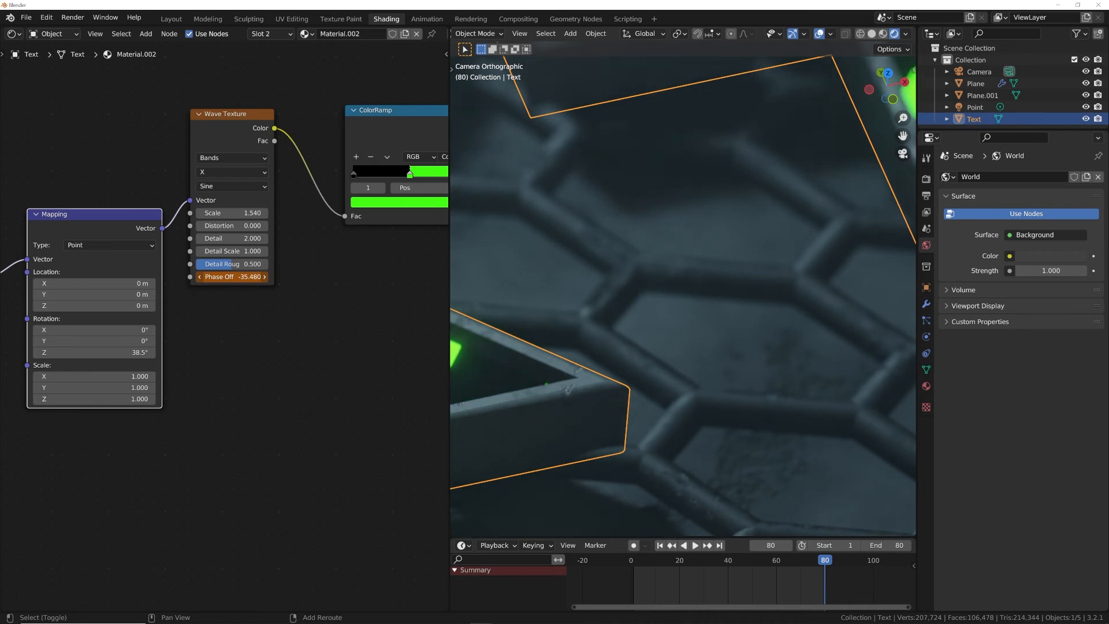
Step: Play back the moving-stripe animation, including in the Layout workspace with the viewport overlays hidden
key("space")
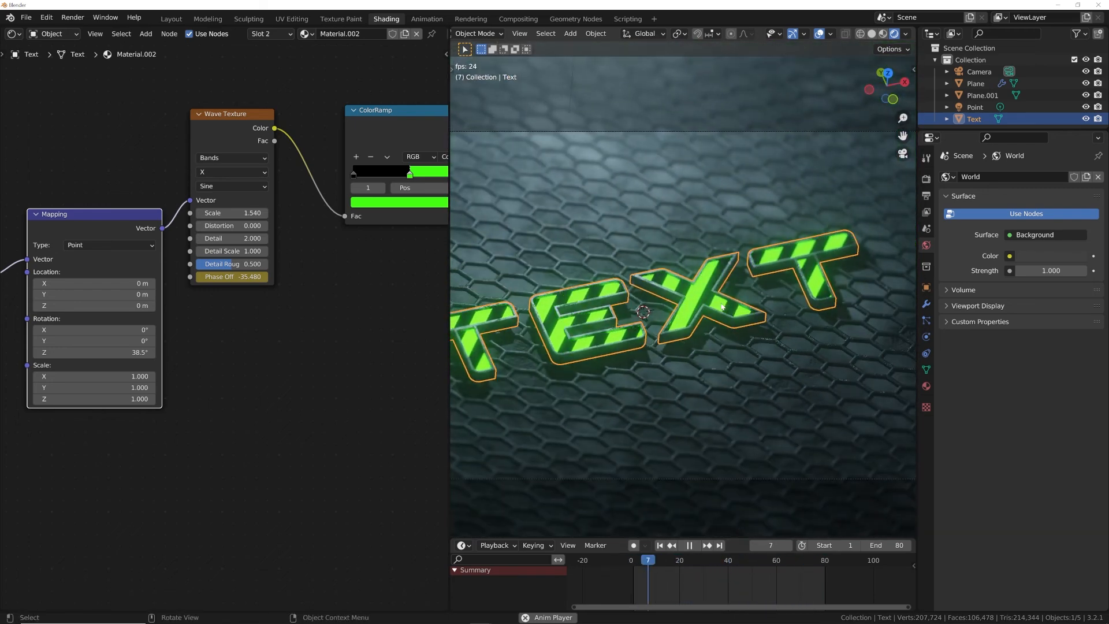
left_click(164, 19)
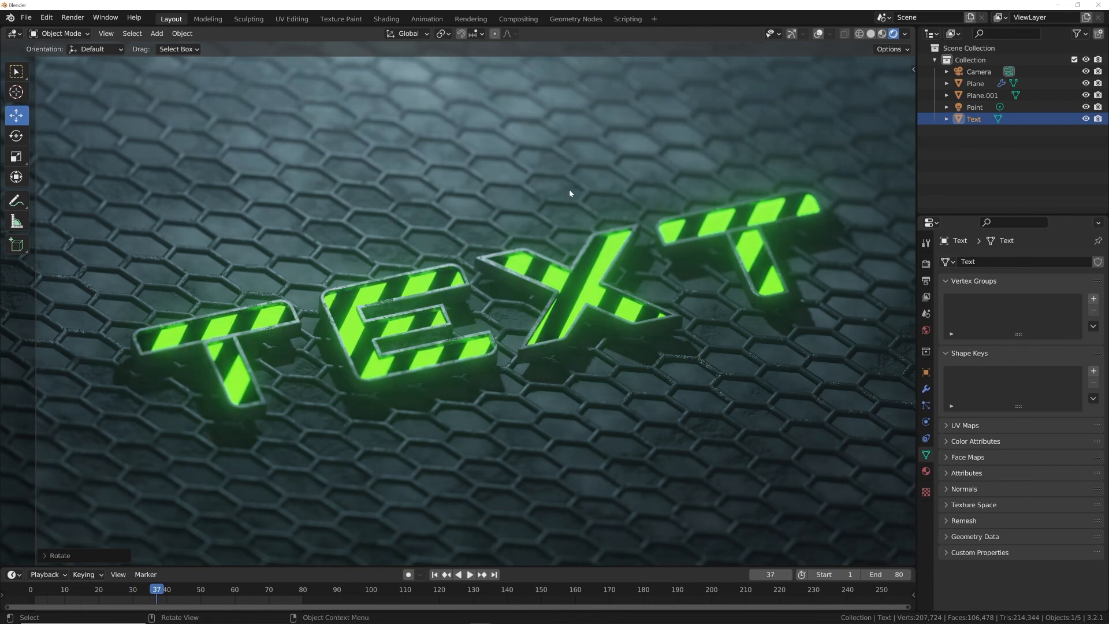
key("space")
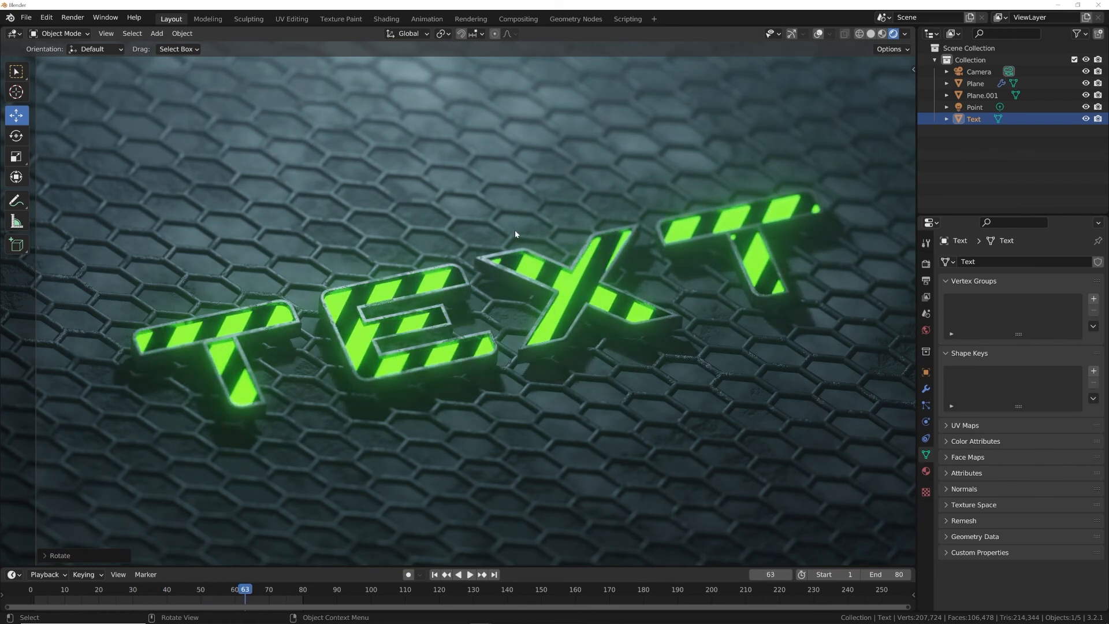
key("space")
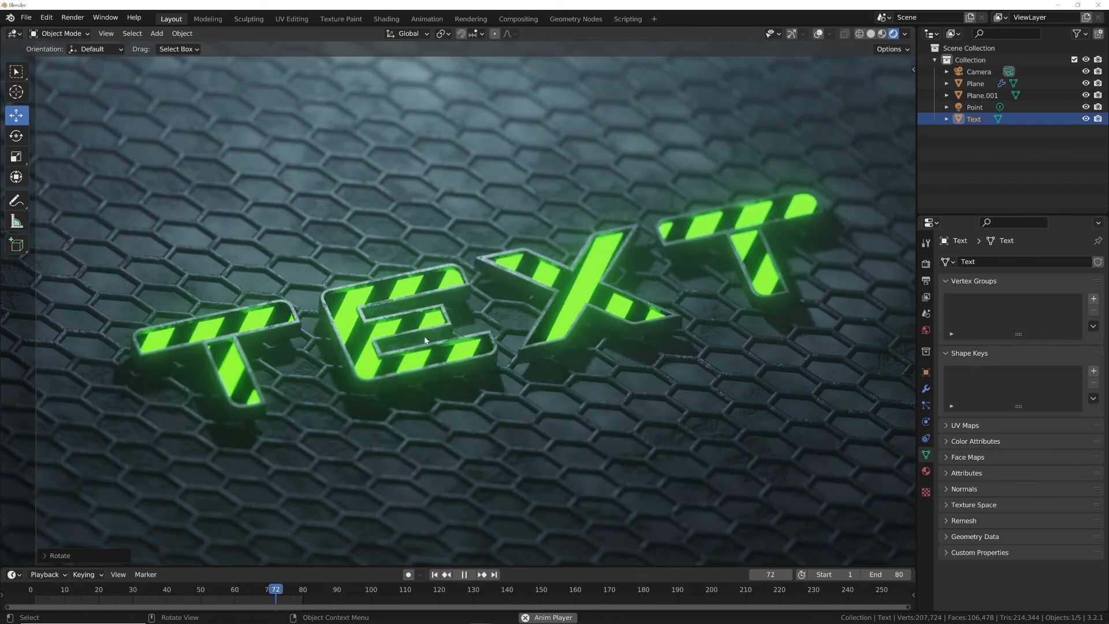
key("space")
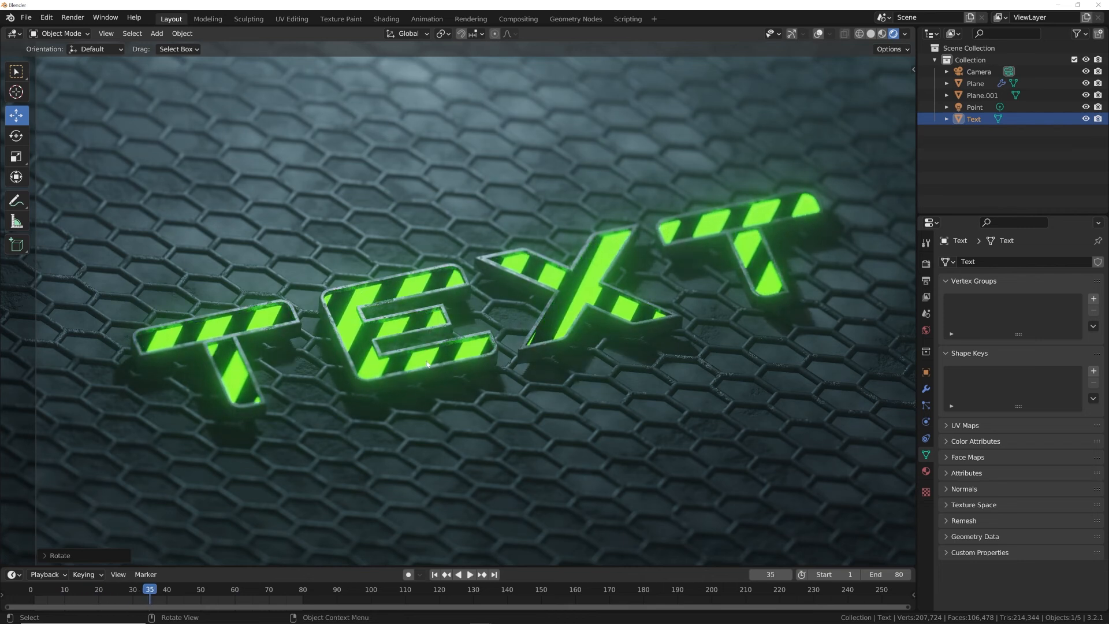
Step: Recolour the text's stripes to blue 008EFF, raise their emission strength, and return to the Layout workspace
left_click(392, 18)
middle_click_drag(403, 361, 280, 404)
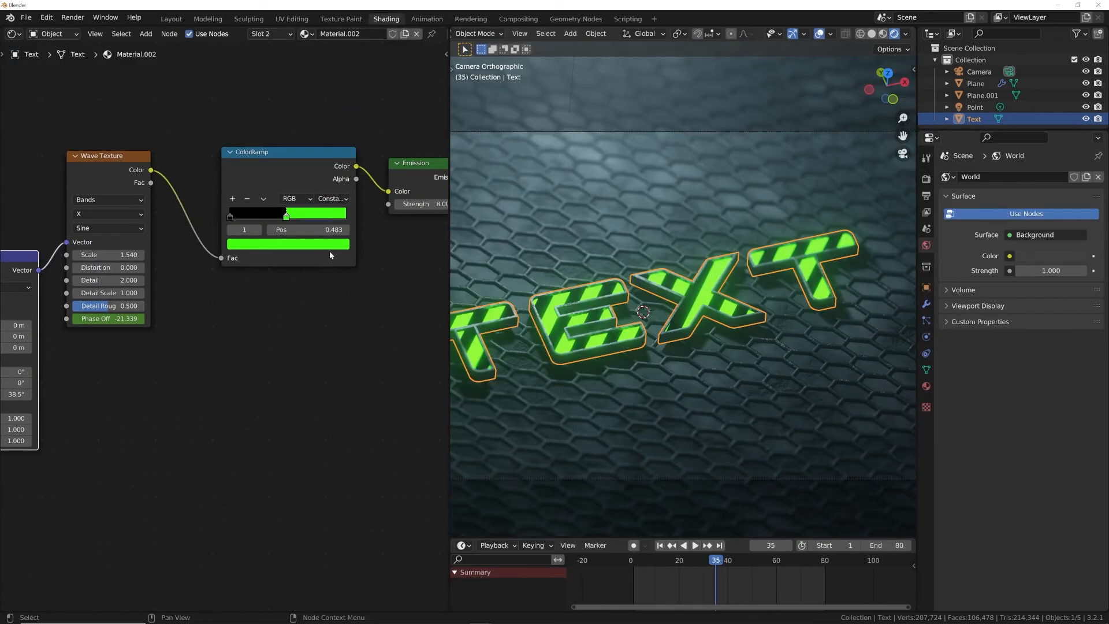
left_click(330, 245)
left_click_drag(294, 102, 294, 84)
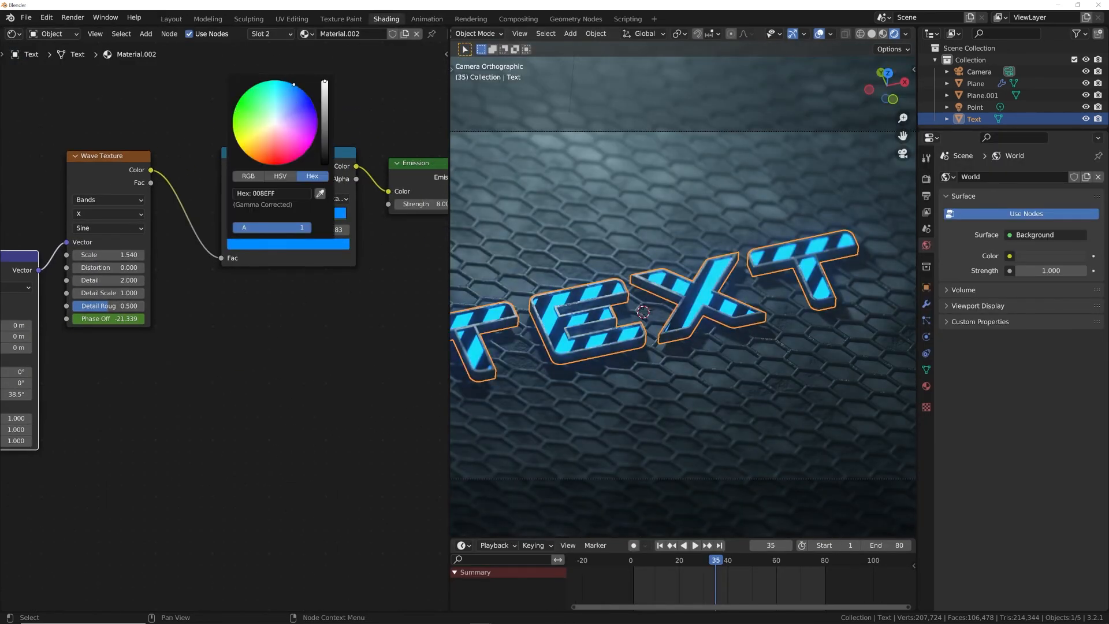
left_click_drag(432, 204, 526, 204)
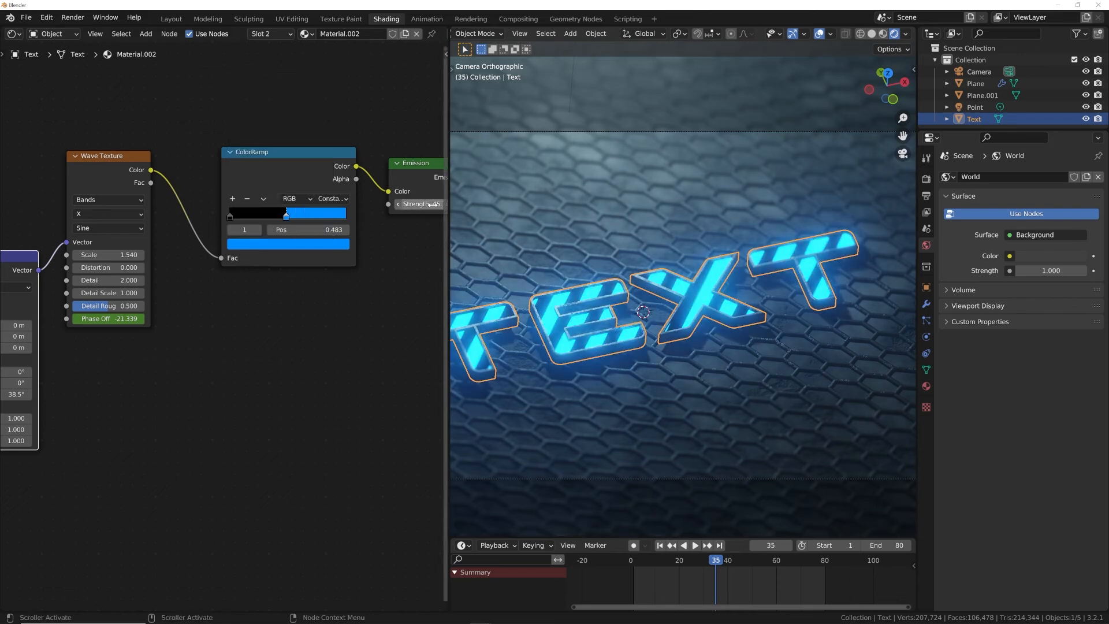
left_click(171, 19)
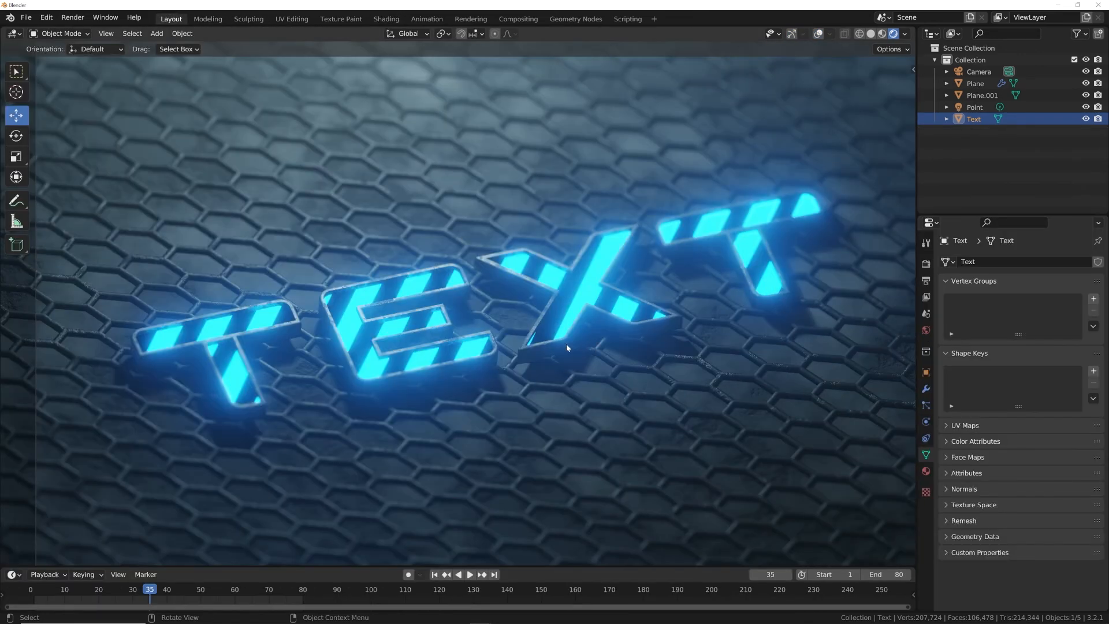
Step: Play back the blue stripe animation in the camera view and stop it again
key("space")
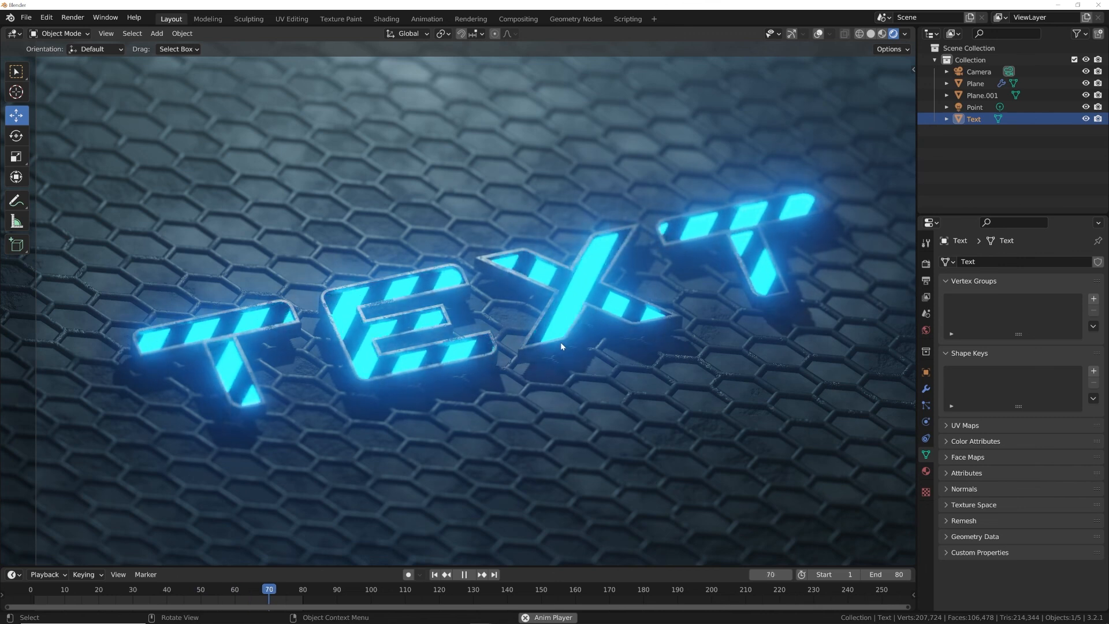
key("space")
key("space")
scroll(539, 355, "up", 3)
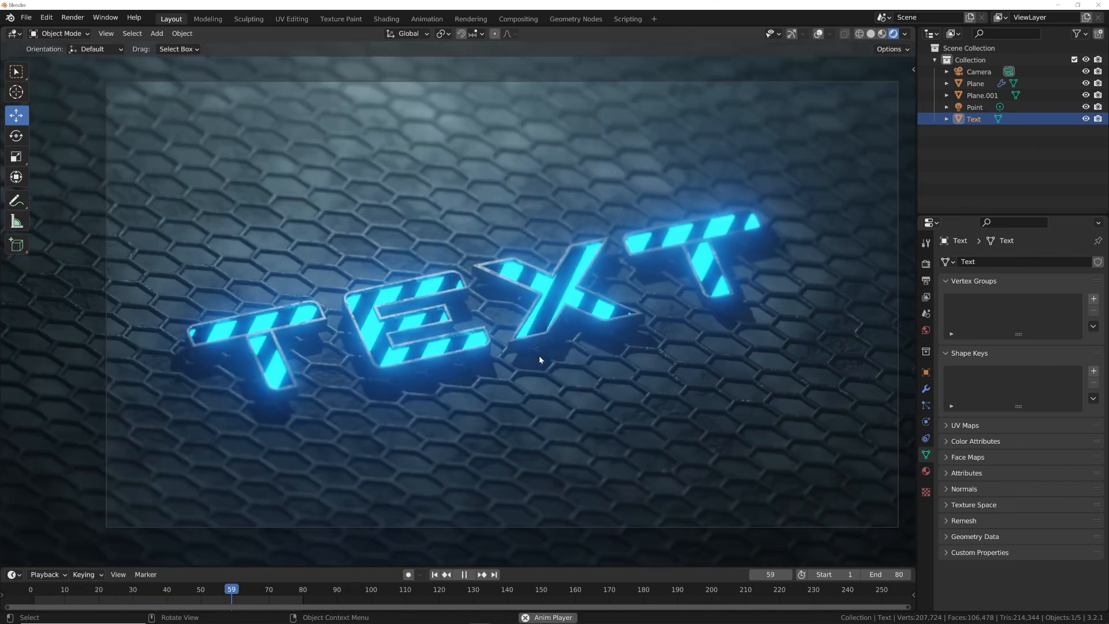
key("space")
Step: Assign Material.001 to the hexagonal grid plane in the Shading workspace, with the viewport overlays hidden
left_click(483, 382)
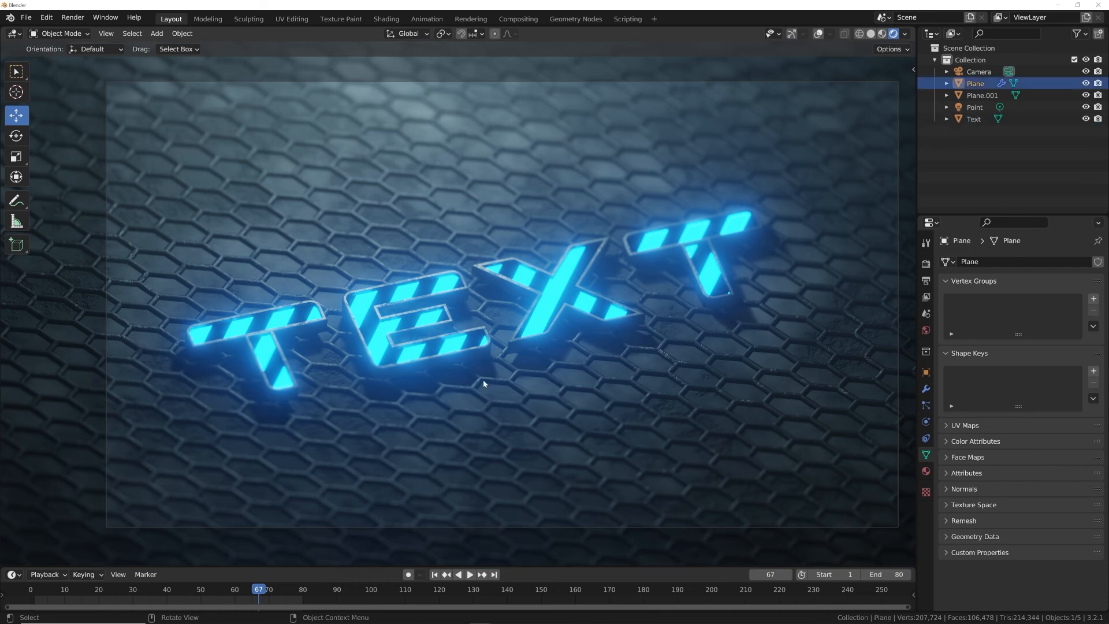
left_click(385, 19)
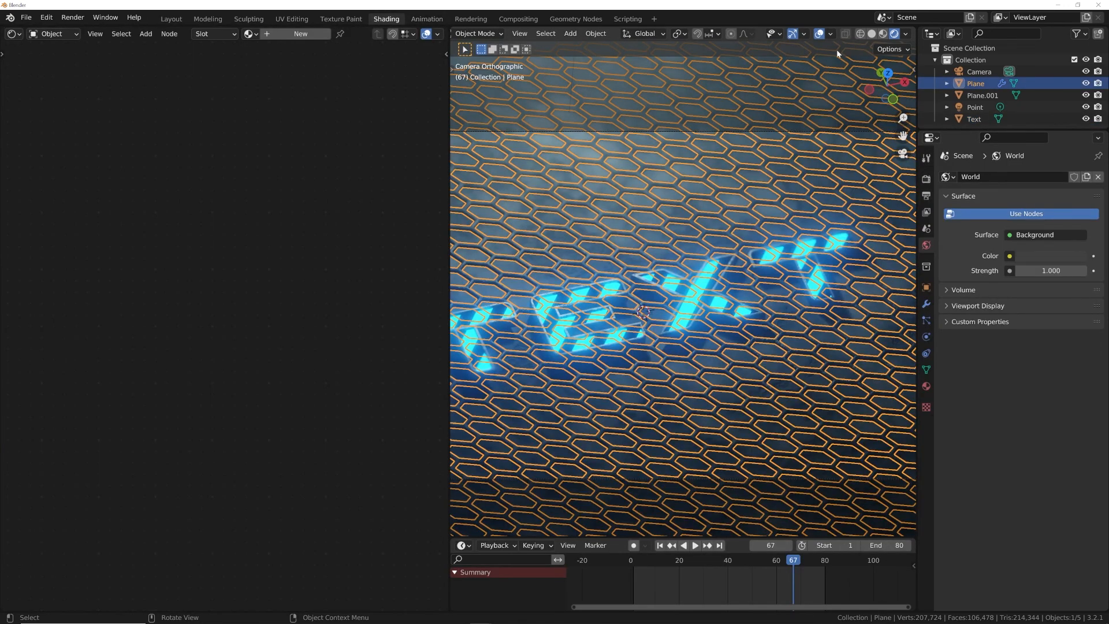
left_click(820, 33)
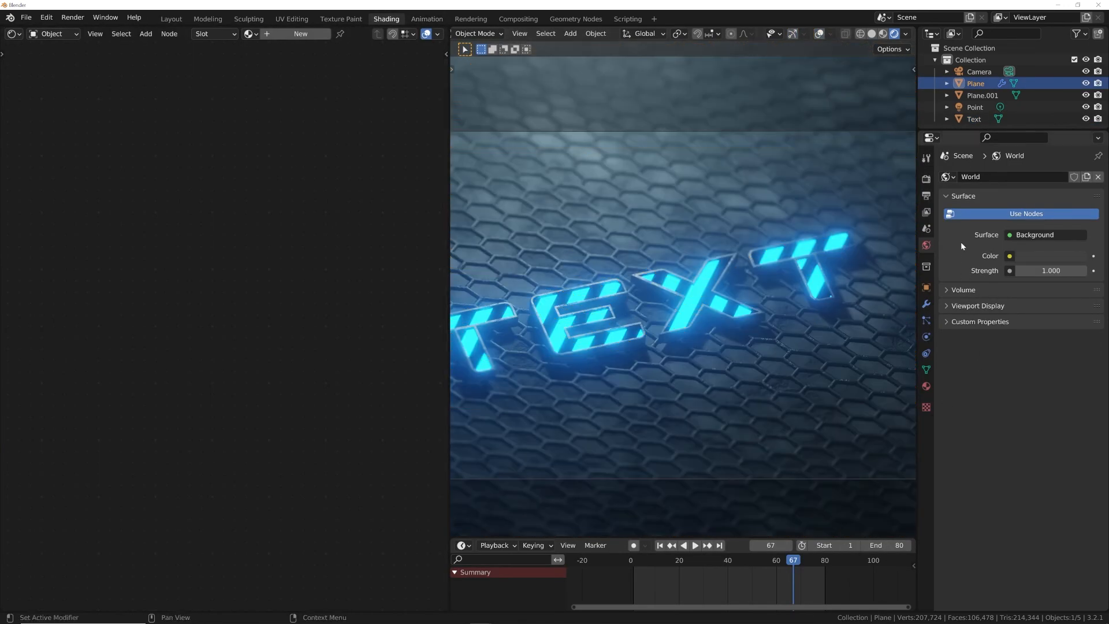
left_click(926, 385)
left_click(946, 225)
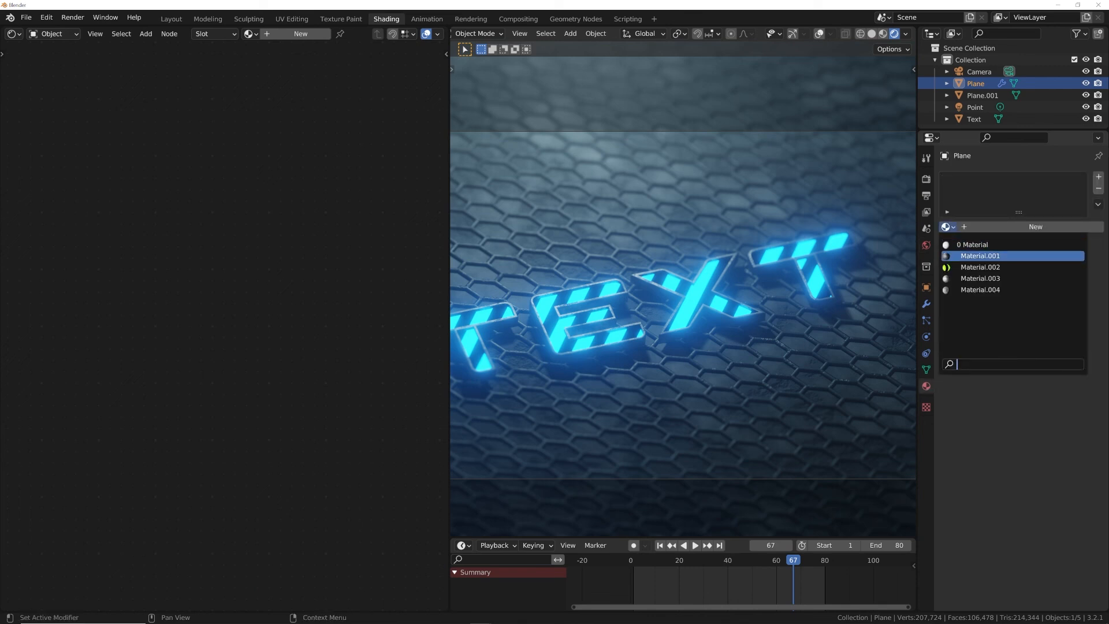
left_click(965, 258)
Step: Try darkening the first colour stop of the roughness ColorRamp to black, and undo the change
left_click(207, 370)
left_click_drag(247, 252, 248, 290)
scroll(632, 394, "up", 4)
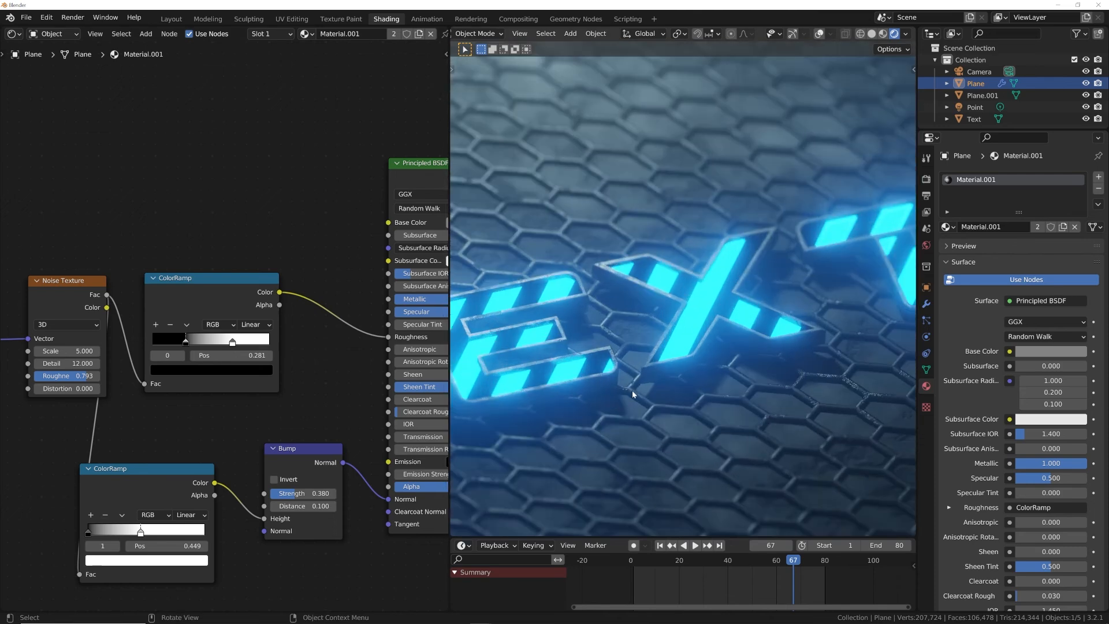
key("ctrl+z")
Step: Make the grid material shinier by darkening the roughness ColorRamp's first stop to black at position 0.438 and shifting its light stop closer to the white end
left_click(207, 371)
left_click_drag(248, 253, 248, 290)
left_click_drag(232, 341, 253, 343)
mouse_move(185, 342)
left_mouse_down()
mouse_move(252, 342)
mouse_move(207, 340)
left_mouse_up()
left_click(256, 343)
key("Home")
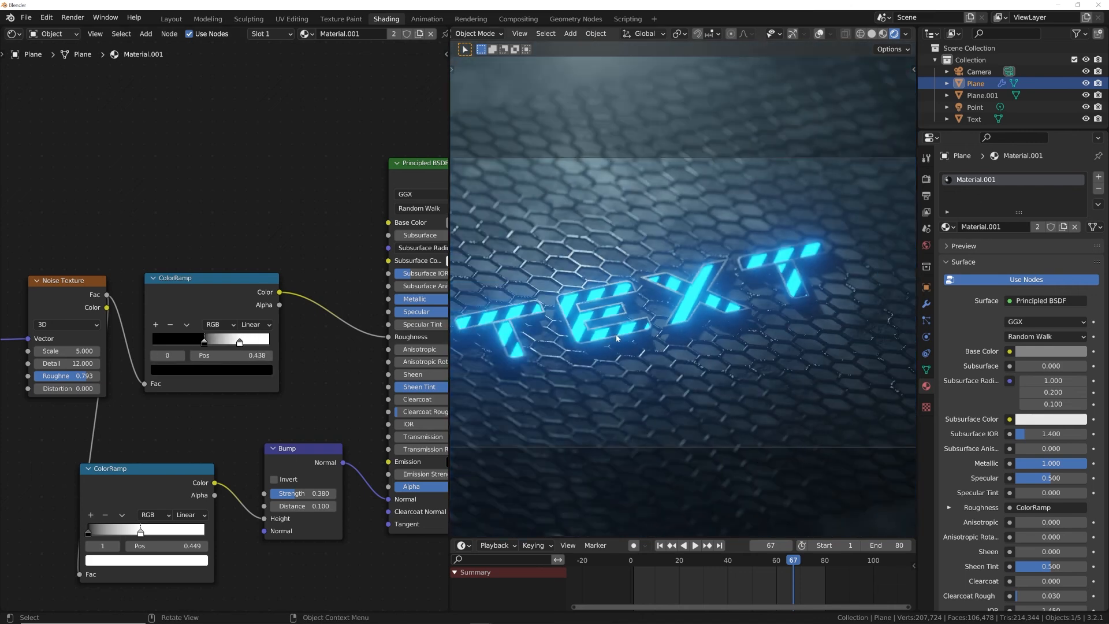
scroll(616, 334, "up", 3)
scroll(616, 334, "down", 2)
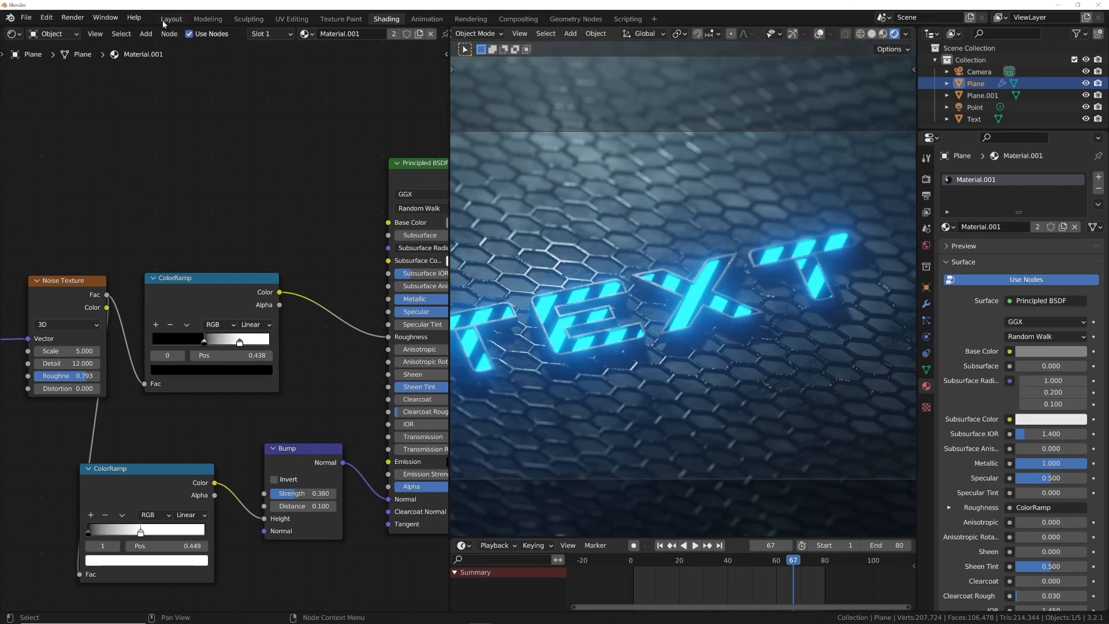
Step: Play back the animation in the Layout workspace to check the shinier grid around the letters up close
left_click(167, 19)
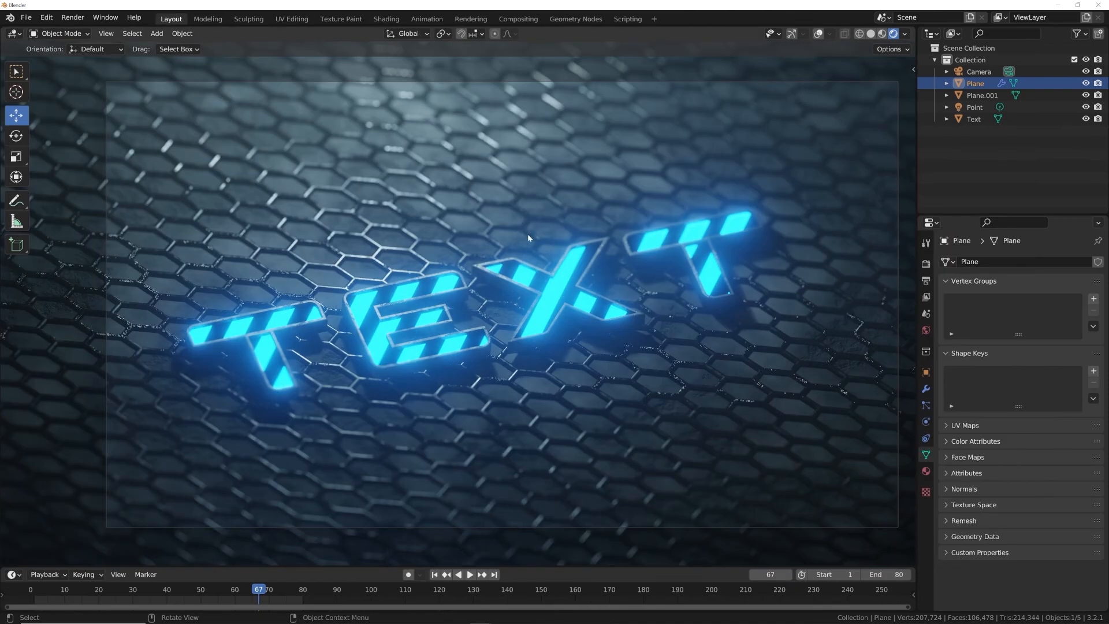
key("space")
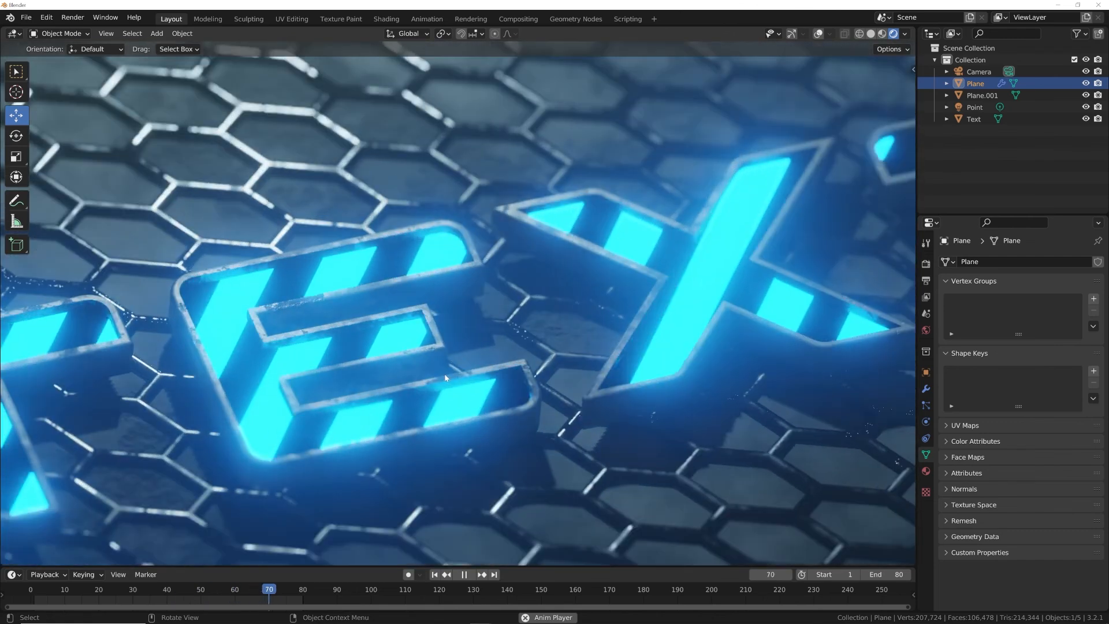
key("space")
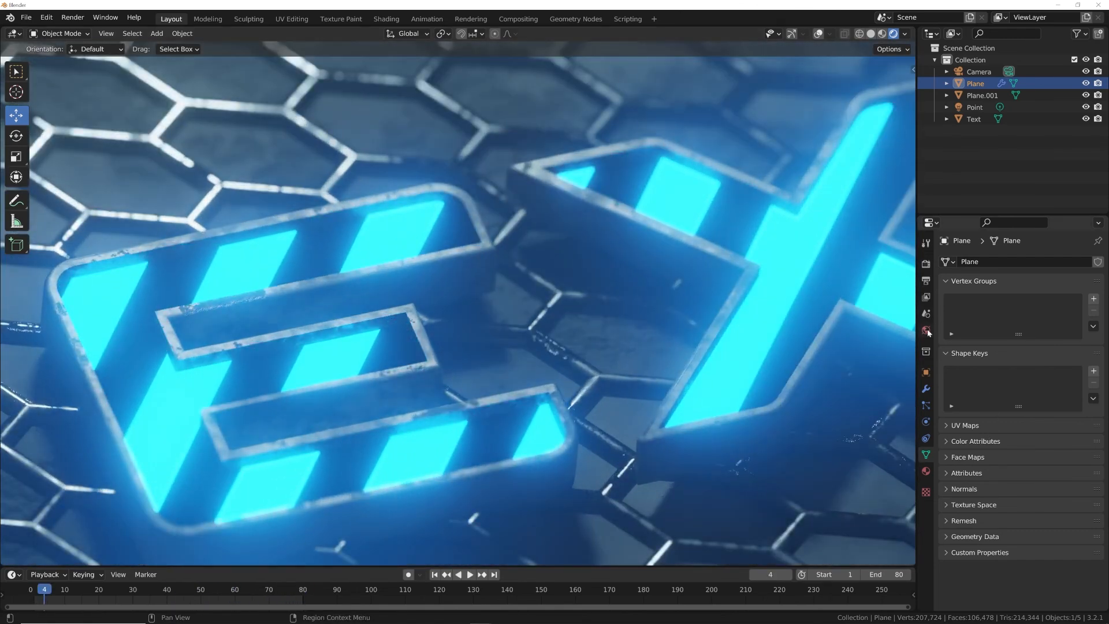
Step: Lower the Eevee Bloom intensity to 0.019 and check the softer glow around the whole text
left_click(925, 264)
left_click(1002, 361)
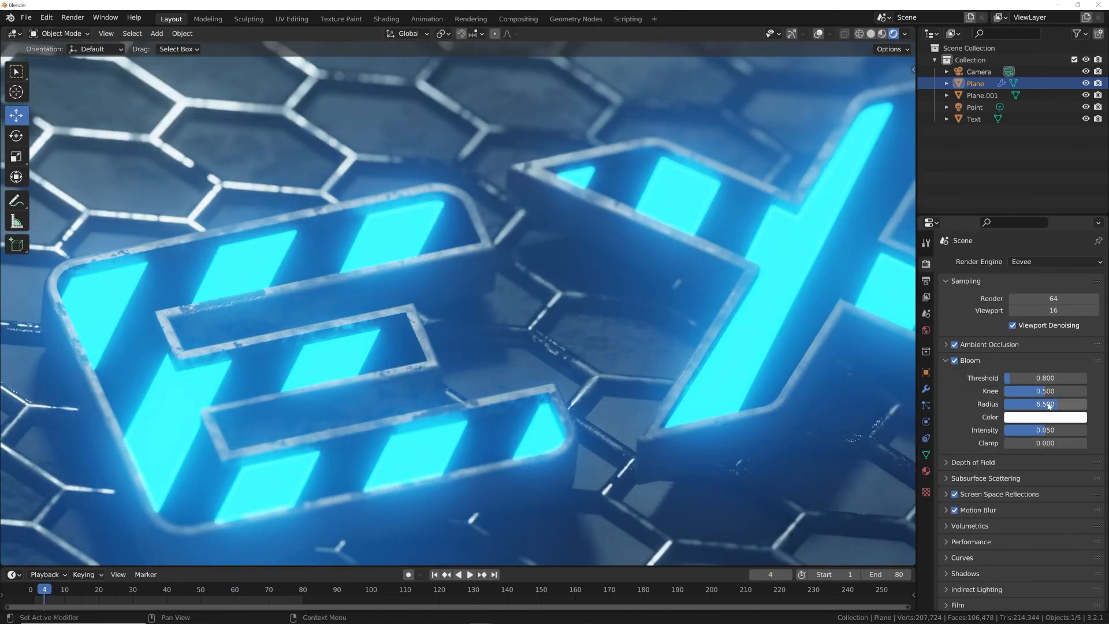
mouse_move(1041, 430)
left_mouse_down()
mouse_move(1004, 429)
mouse_move(1020, 429)
left_mouse_up()
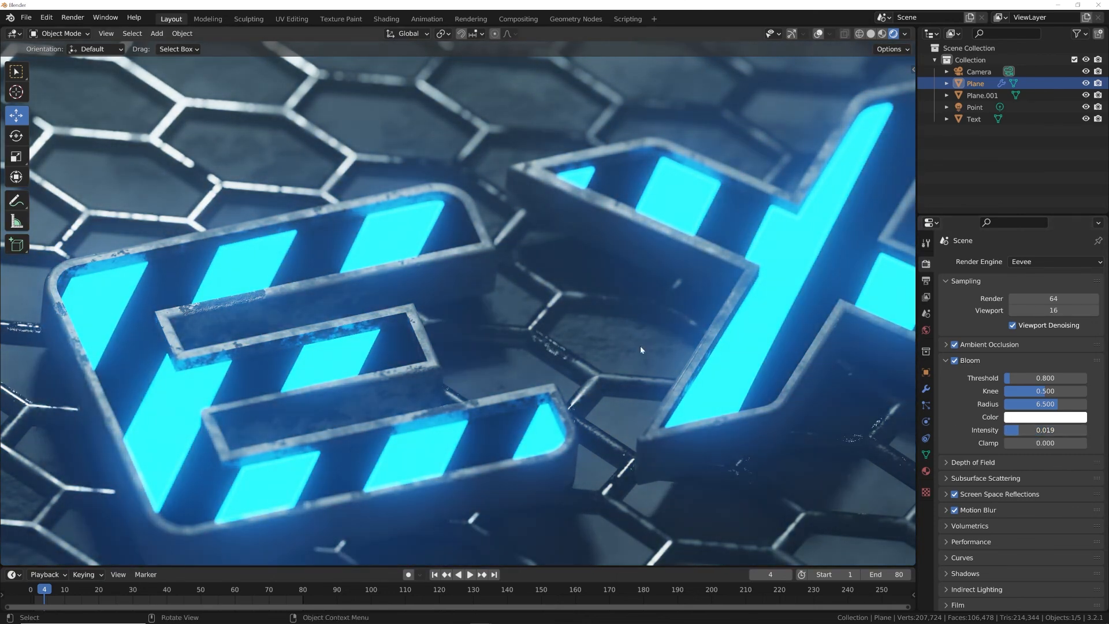
scroll(640, 345, "down", 3)
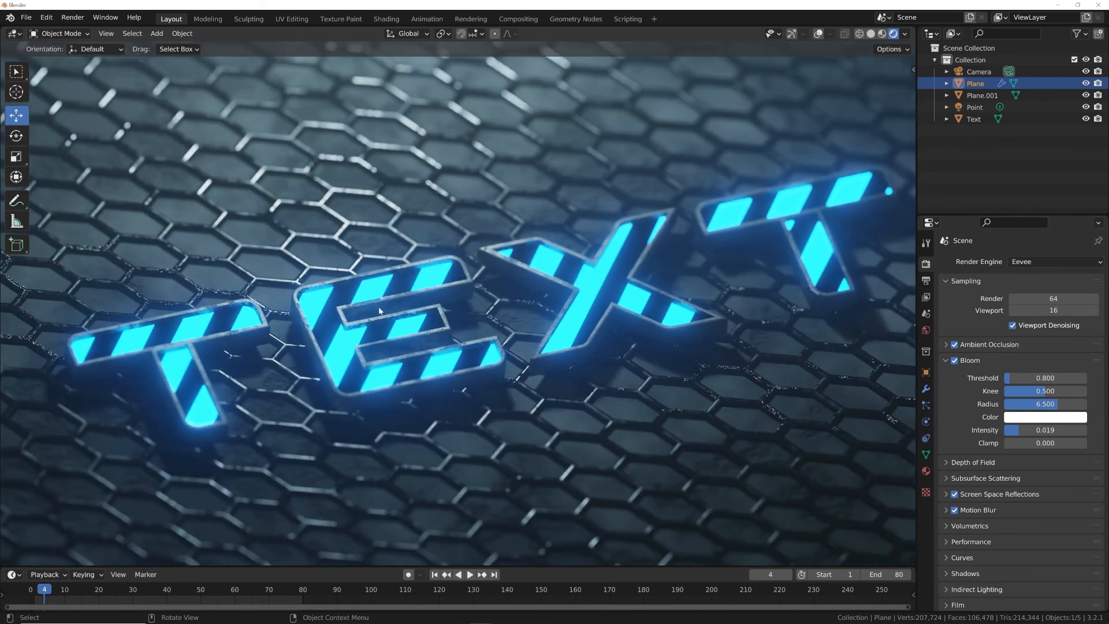
scroll(379, 307, "down", 2)
scroll(387, 301, "up", 2)
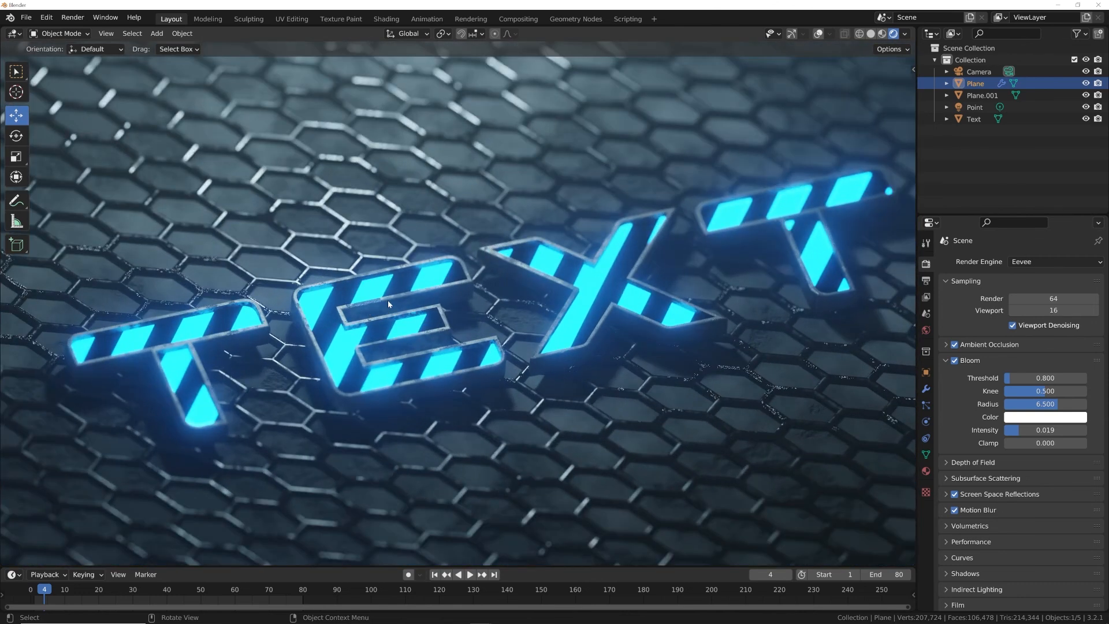